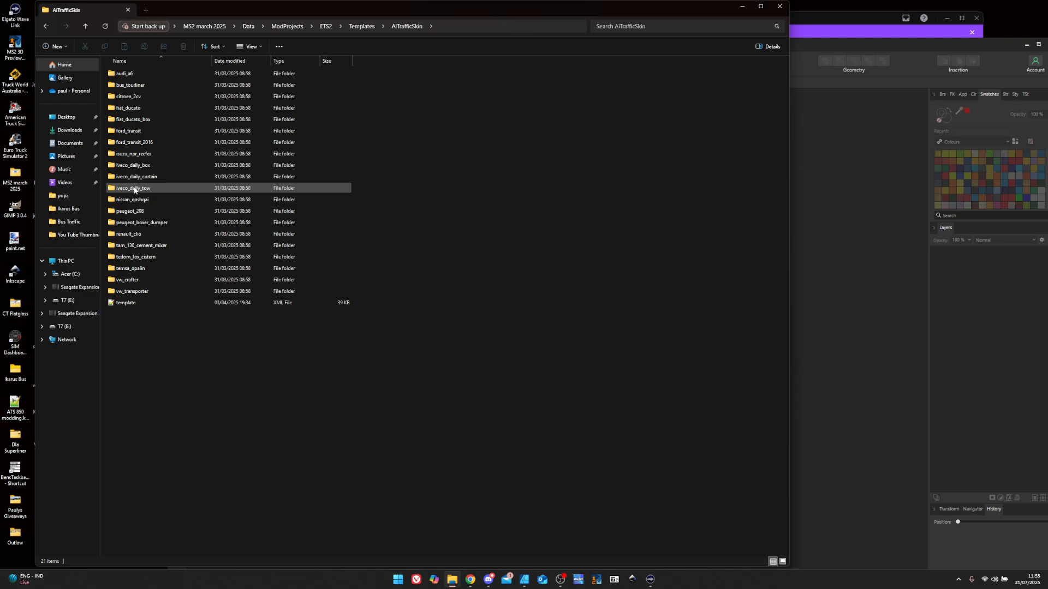
- Open the iveco_daily_tow template folder under Templates > AiTrafficSkin
double_click(134, 188)
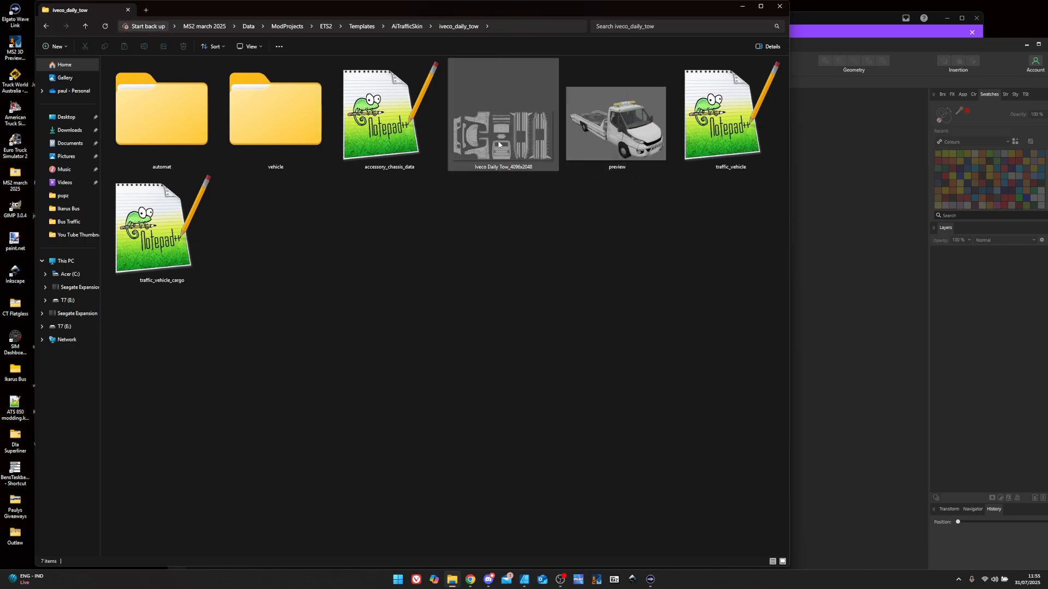
- Create a new 8192×4096 document from the 8k Trailer Skin preset
click(905, 82)
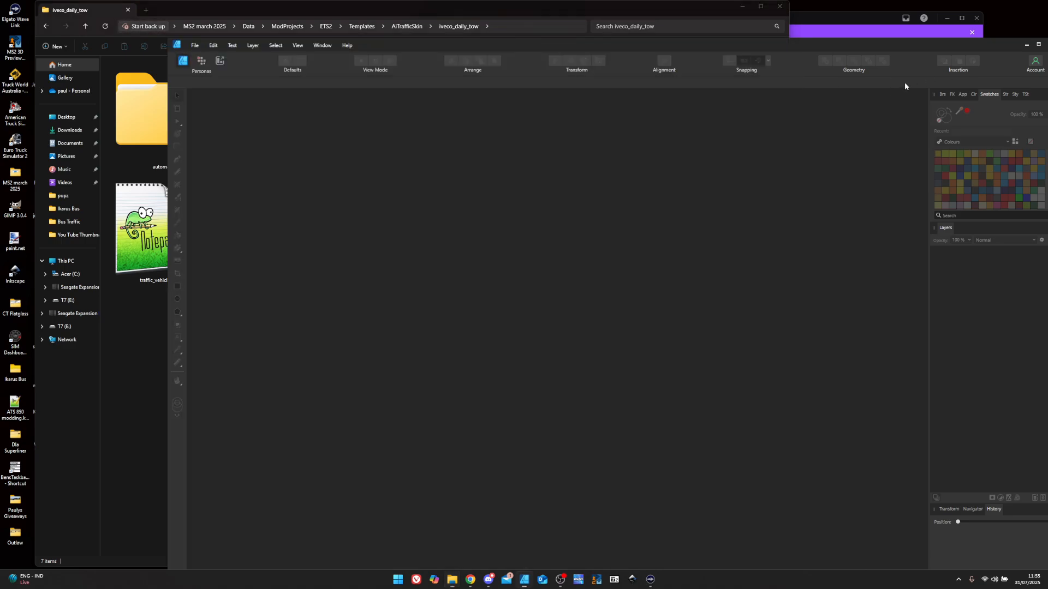
click(195, 46)
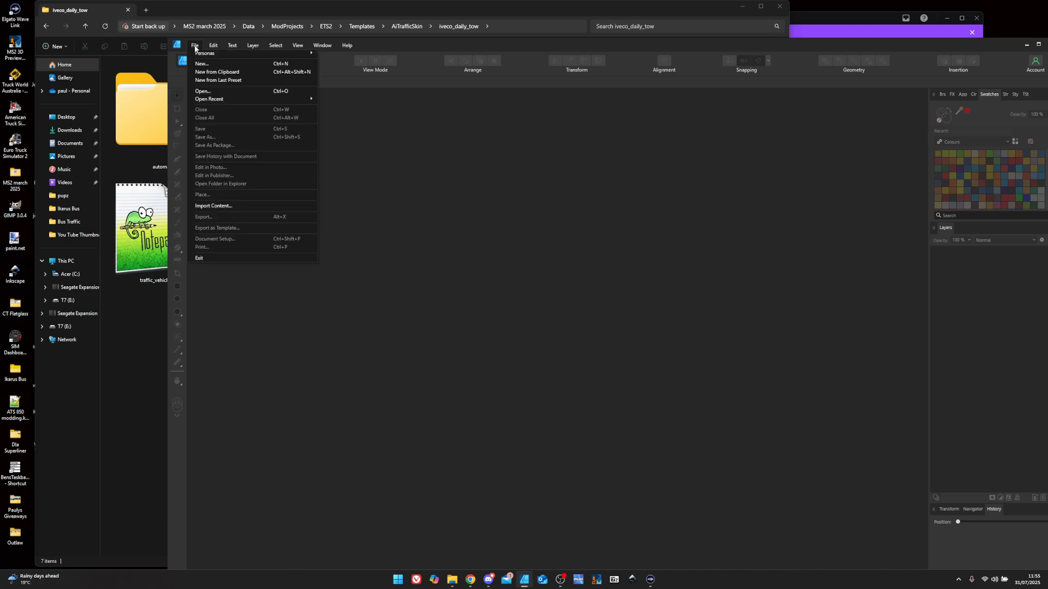
click(200, 65)
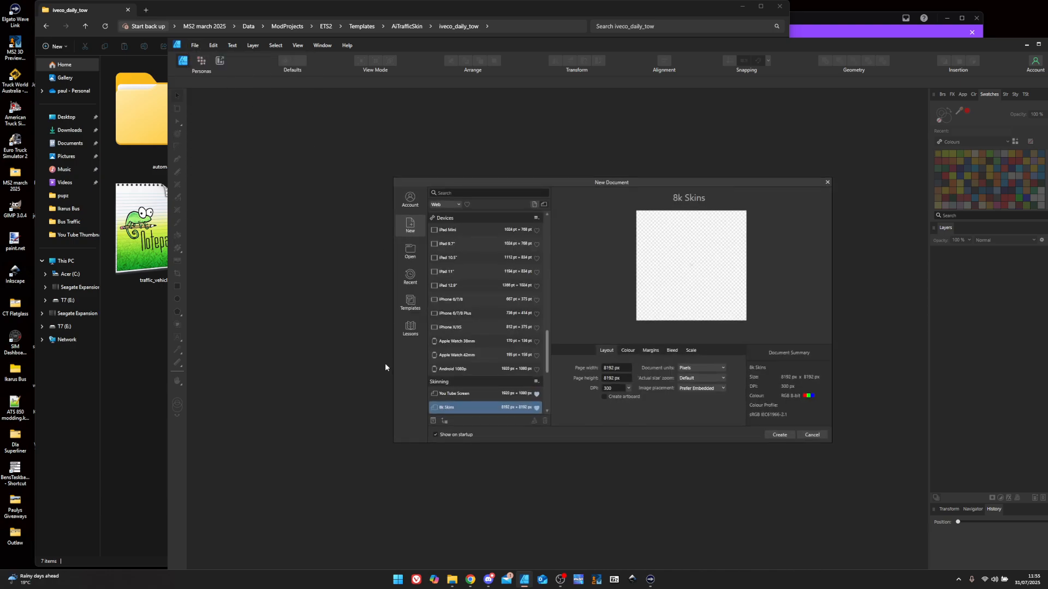
scroll(509, 400, down, 1)
click(464, 384)
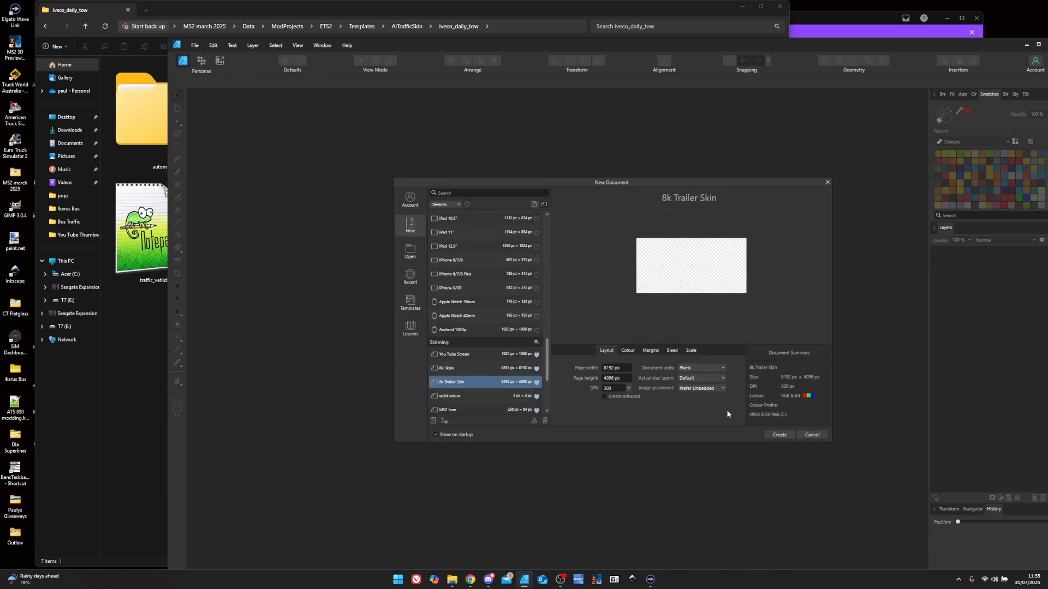
click(779, 435)
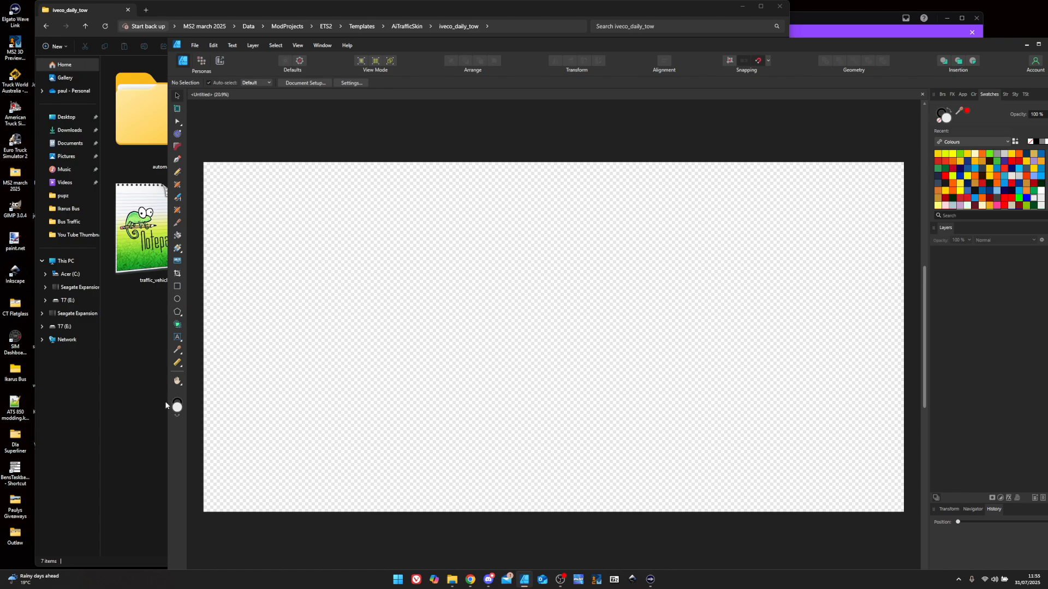
- Place the Iveco Daily Tow_4096x2048 texture at the page's top-left and scale it to fill the page
click(147, 393)
drag(496, 169, 839, 333)
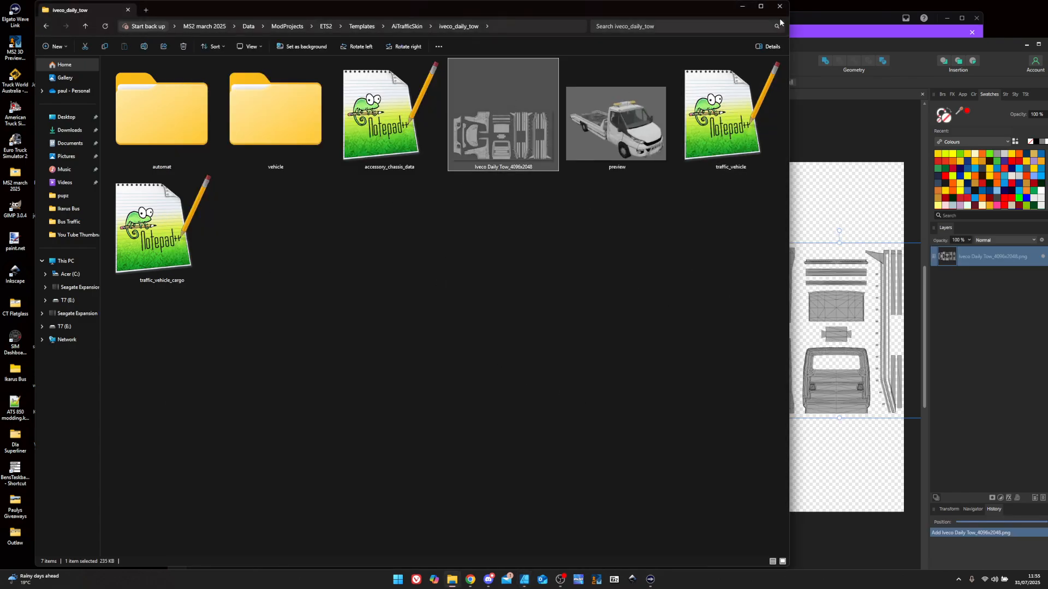
click(761, 6)
click(798, 206)
drag(829, 276, 369, 195)
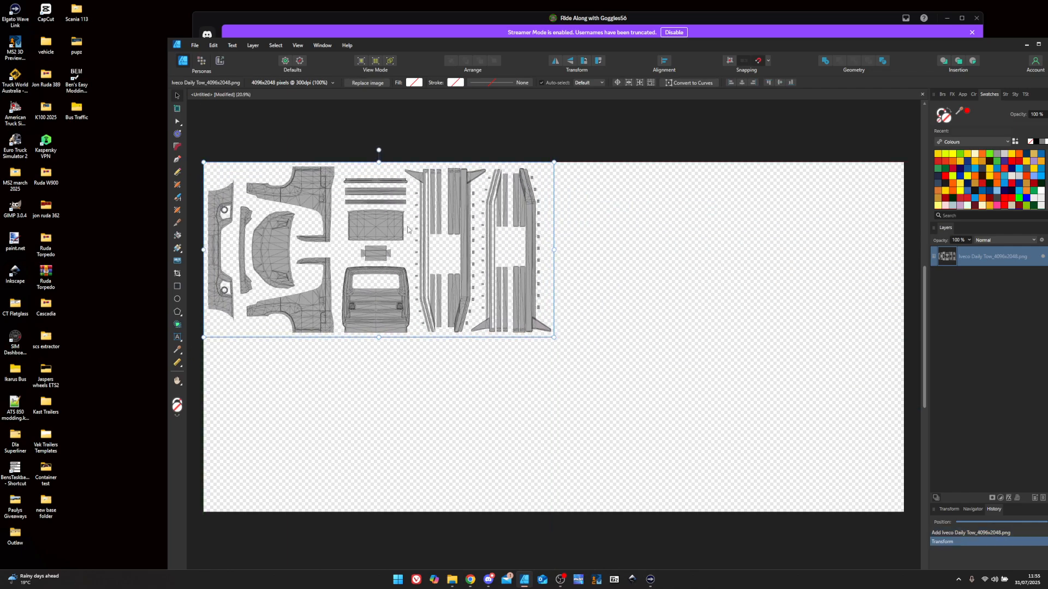
drag(553, 337, 901, 512)
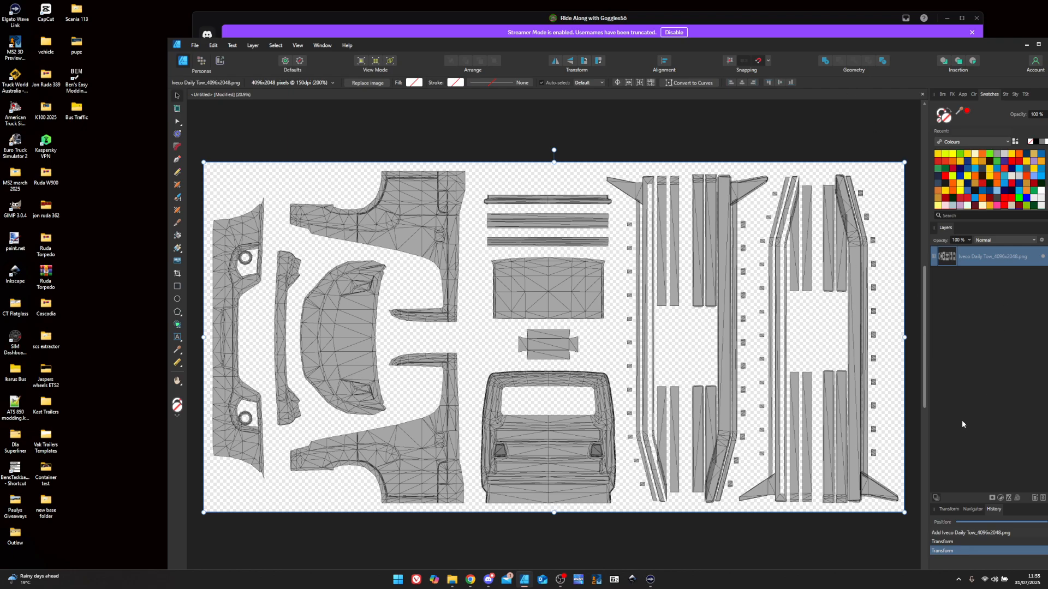
drag(801, 47, 755, 36)
click(948, 18)
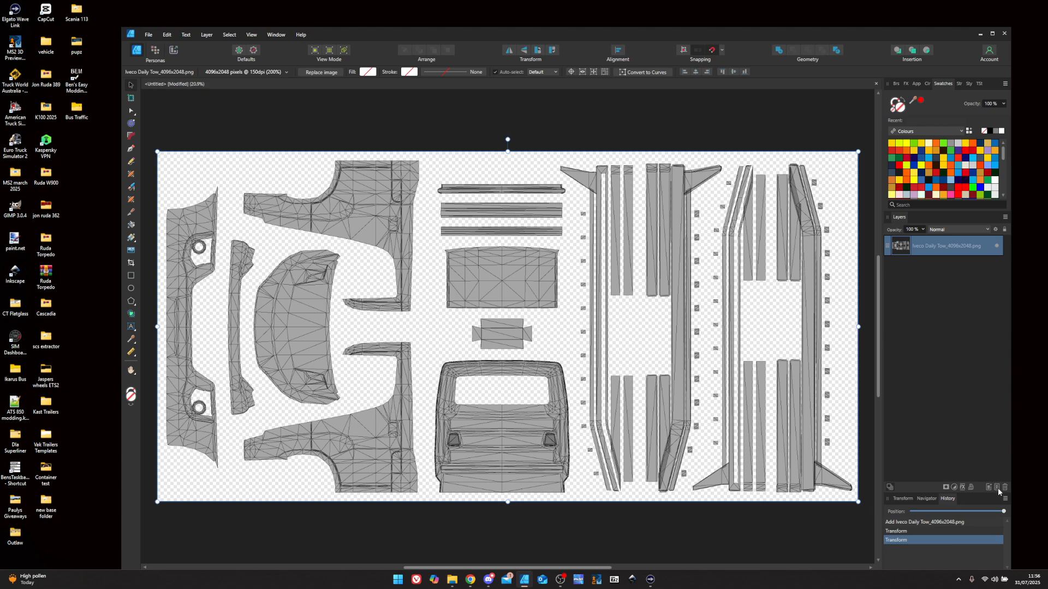
- Draw a black-filled rectangle over the left half of the texture
click(131, 276)
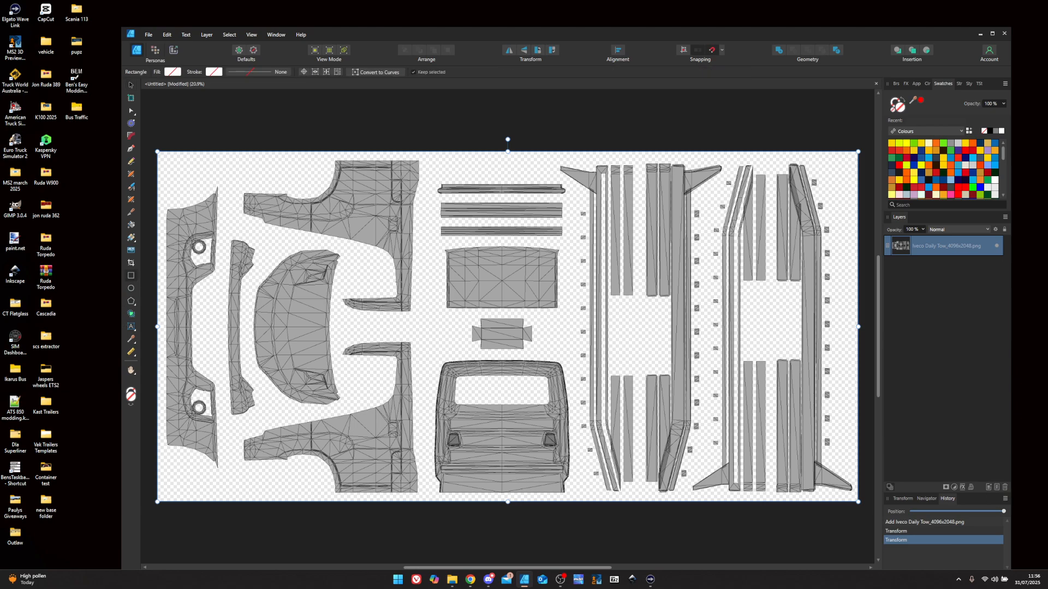
drag(154, 137, 571, 509)
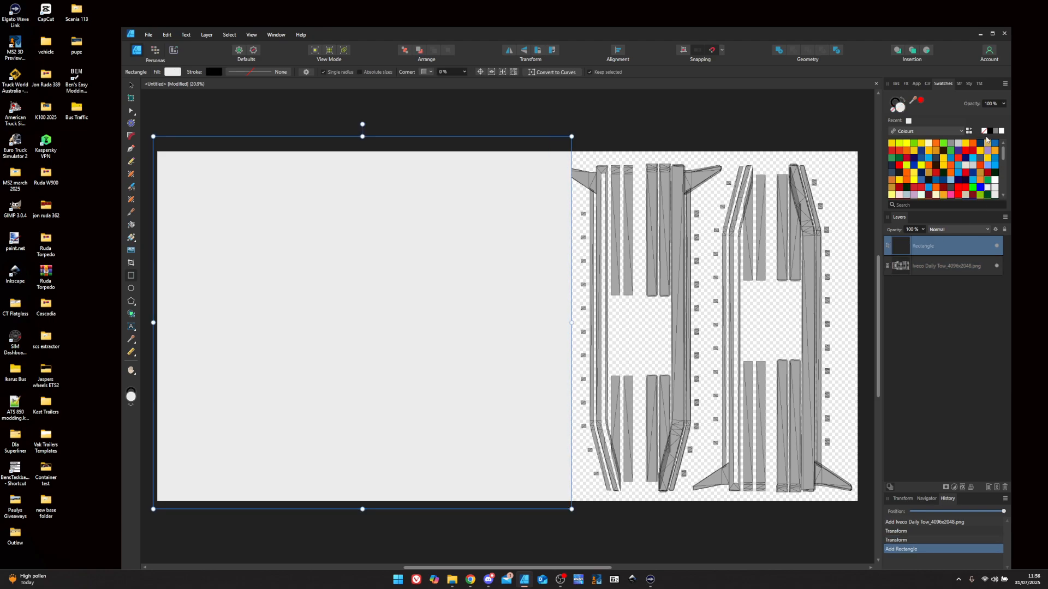
click(989, 131)
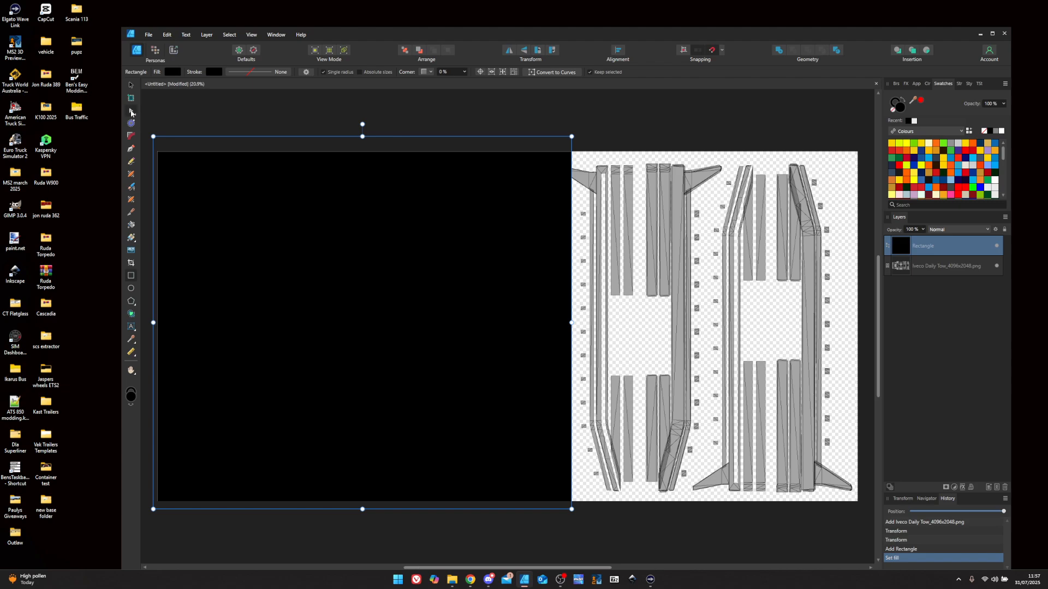
- Convert the black rectangle to an editable curve using the Node Tool
click(131, 111)
click(136, 113)
click(171, 112)
click(557, 73)
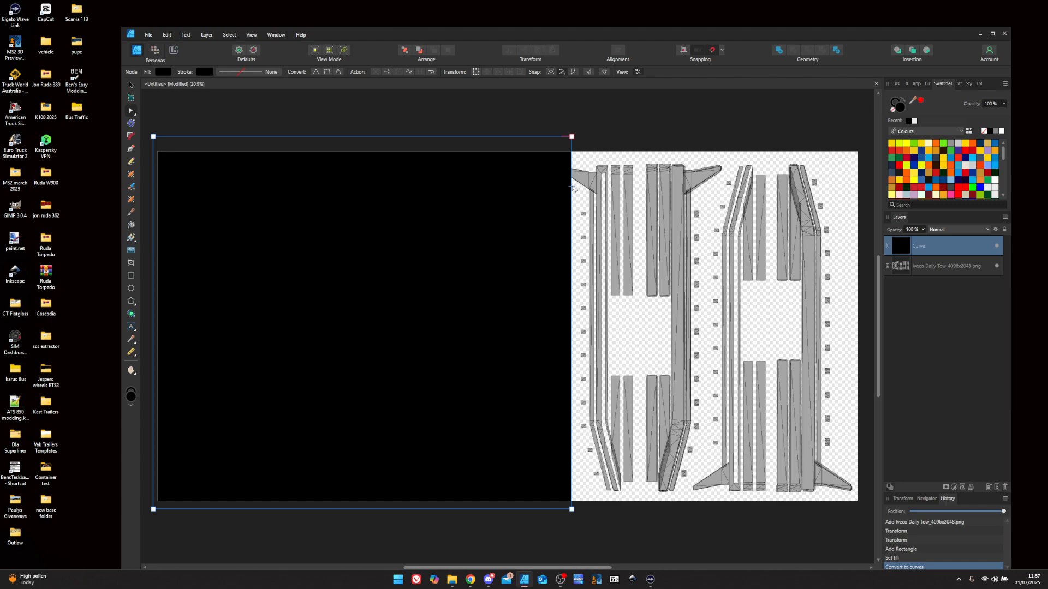
- Add two nodes on the black shape's right edge and pull the upper one inward
click(571, 168)
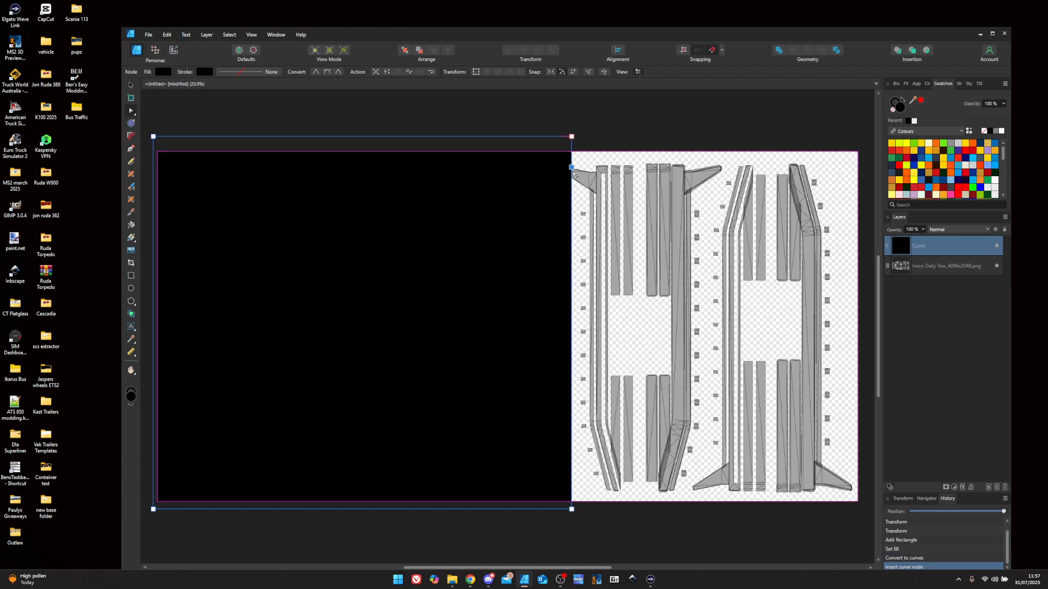
click(571, 221)
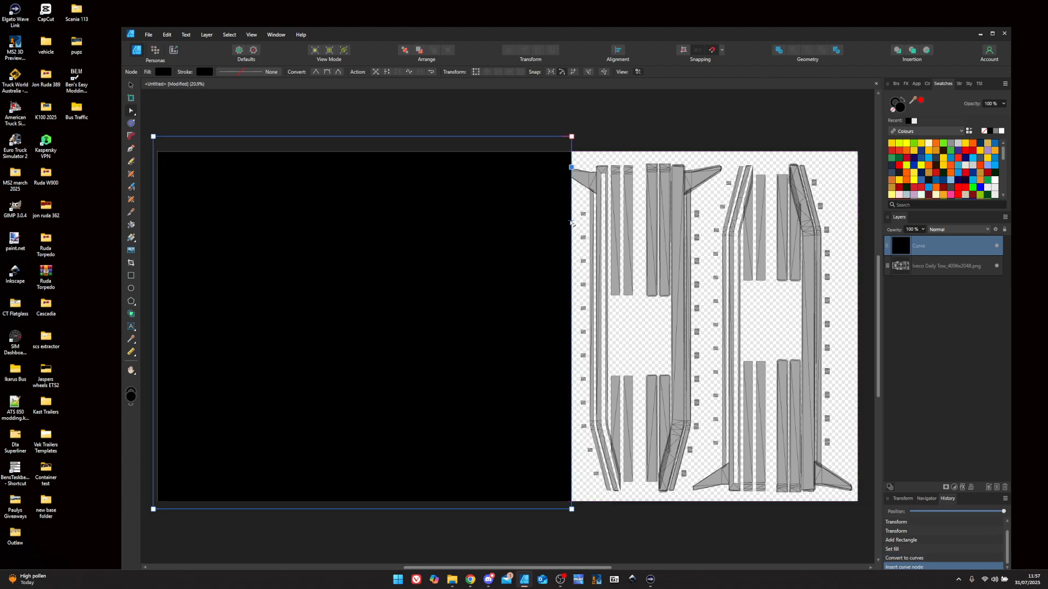
click(572, 167)
mouse_move(571, 192)
mouse_down()
mouse_move(553, 192)
mouse_move(569, 191)
mouse_up()
click(571, 221)
scroll(569, 191, up, 10)
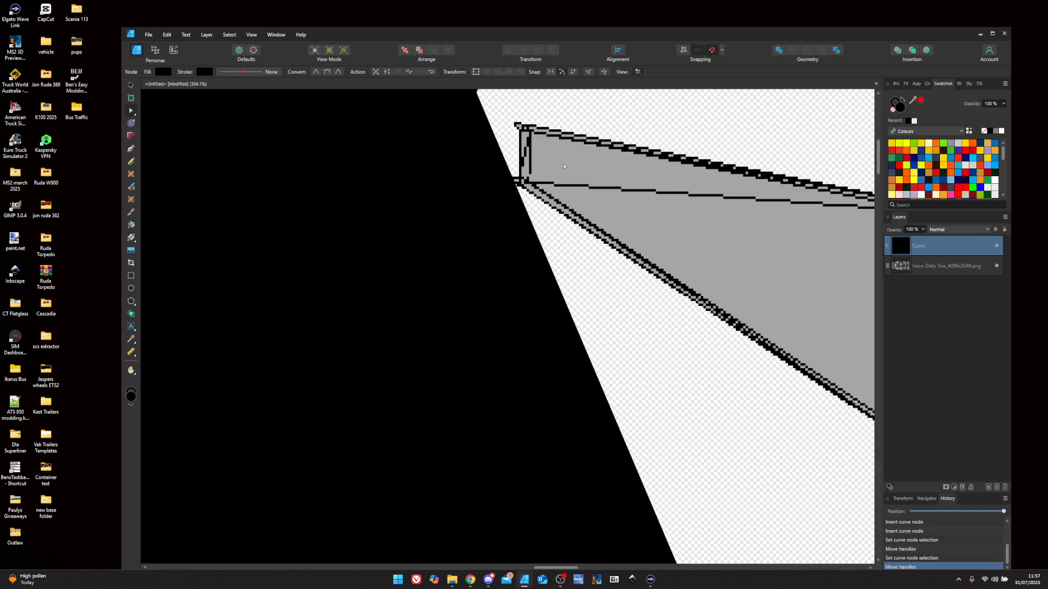
scroll(498, 153, down, 2)
- Make the top node of the right edge a sharp corner and nudge it slightly left
click(483, 118)
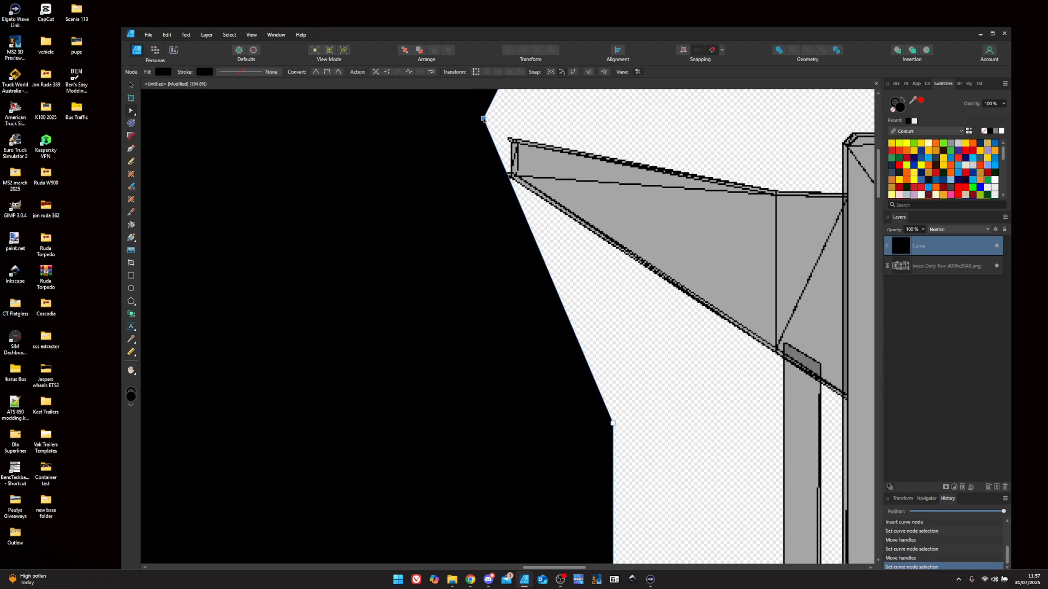
double_click(483, 118)
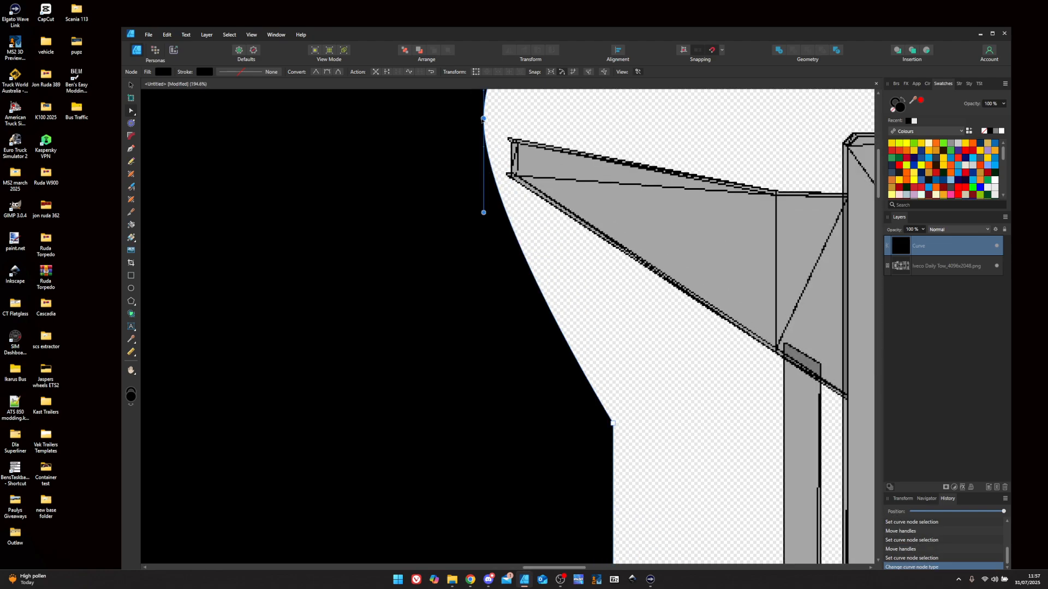
right_click(483, 119)
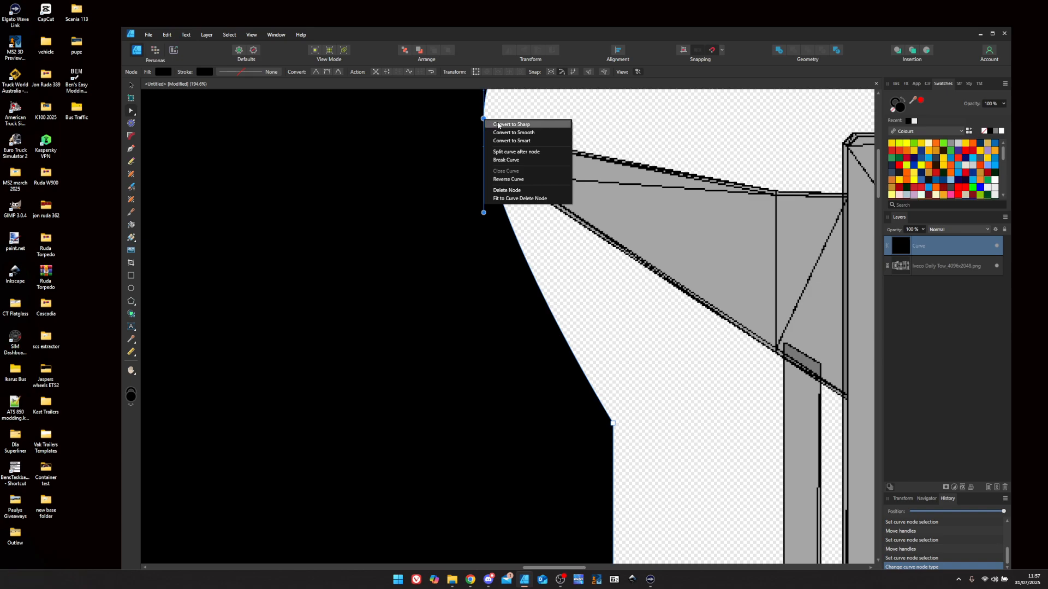
click(497, 123)
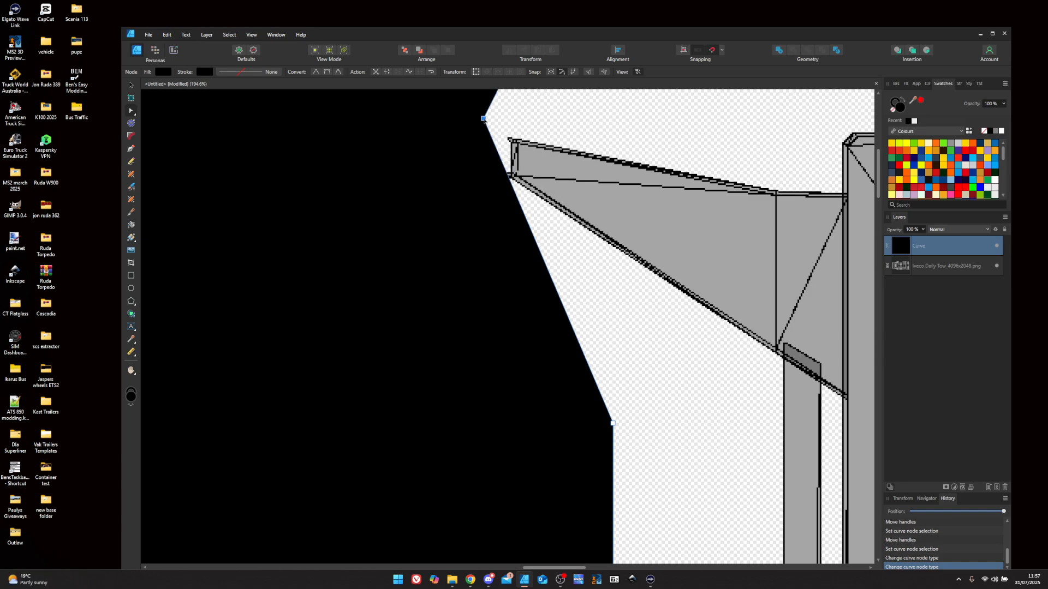
drag(483, 119, 478, 118)
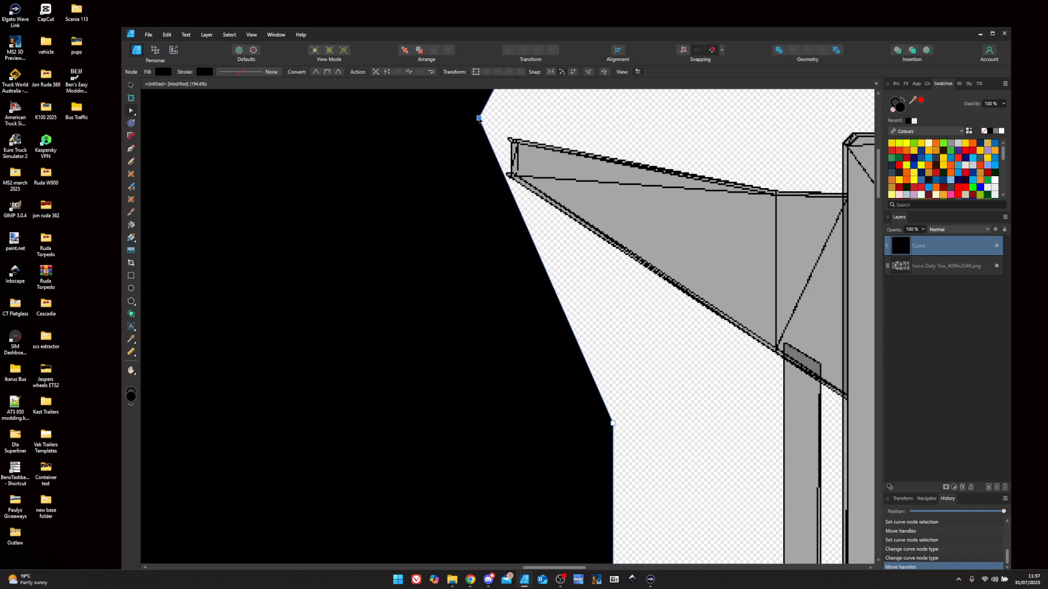
scroll(560, 453, down, 5)
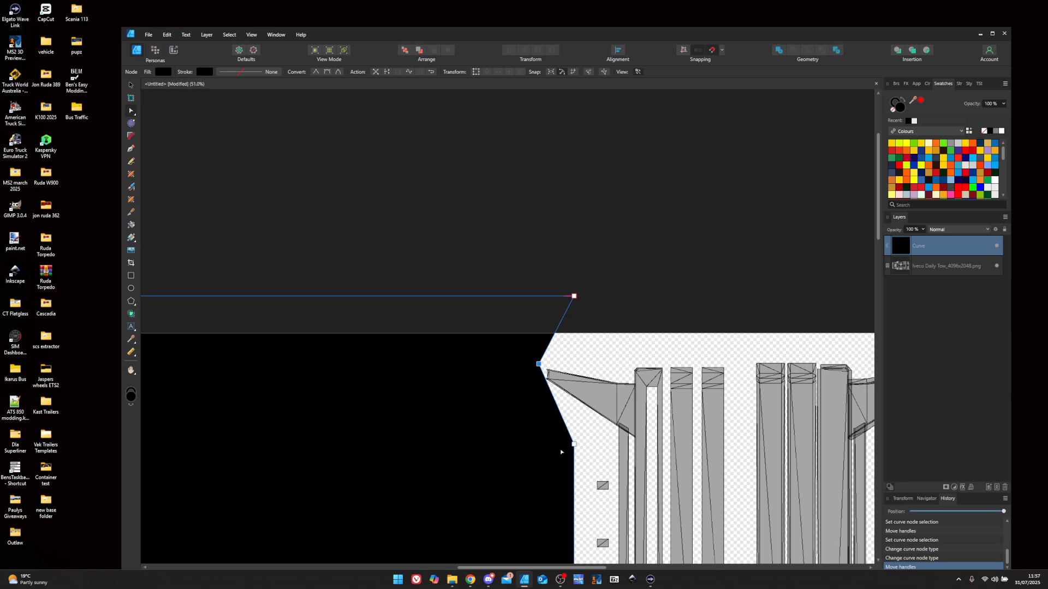
scroll(570, 446, down, 2)
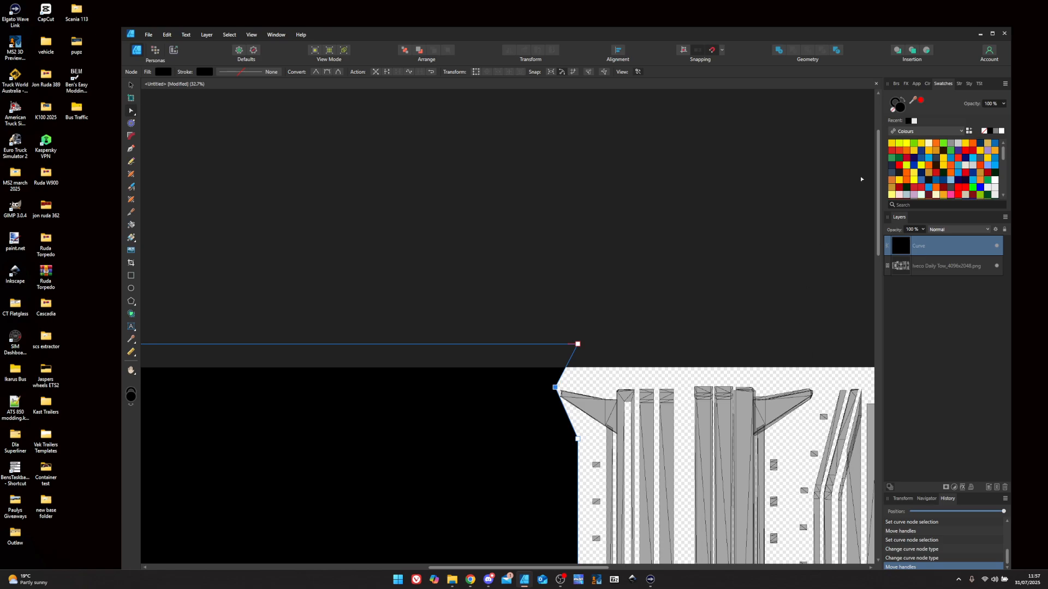
mouse_move(879, 164)
mouse_down()
mouse_move(882, 266)
mouse_move(862, 298)
mouse_up()
scroll(748, 317, down, 4)
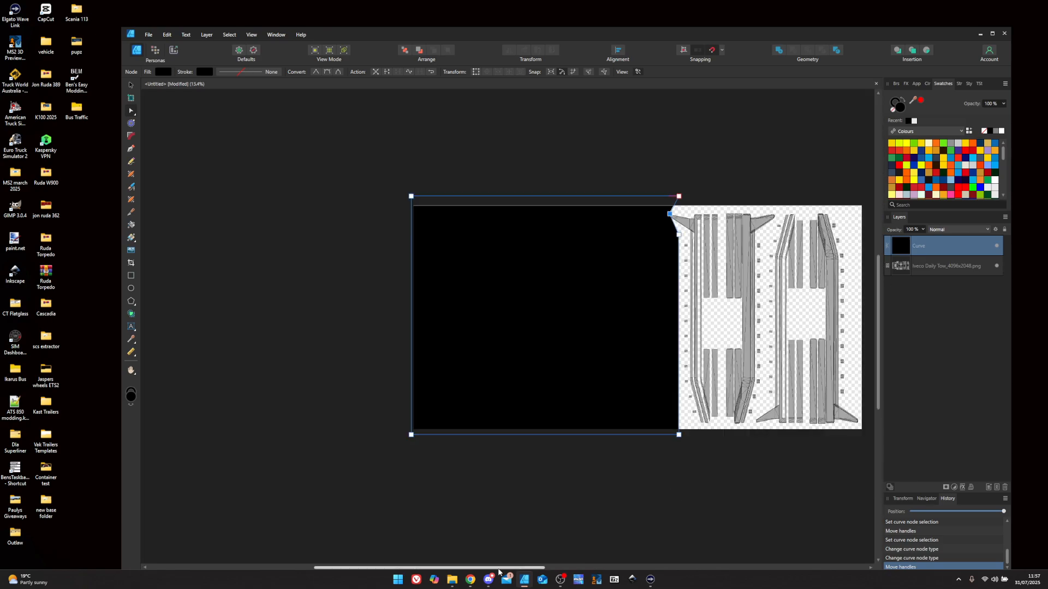
drag(498, 570, 618, 570)
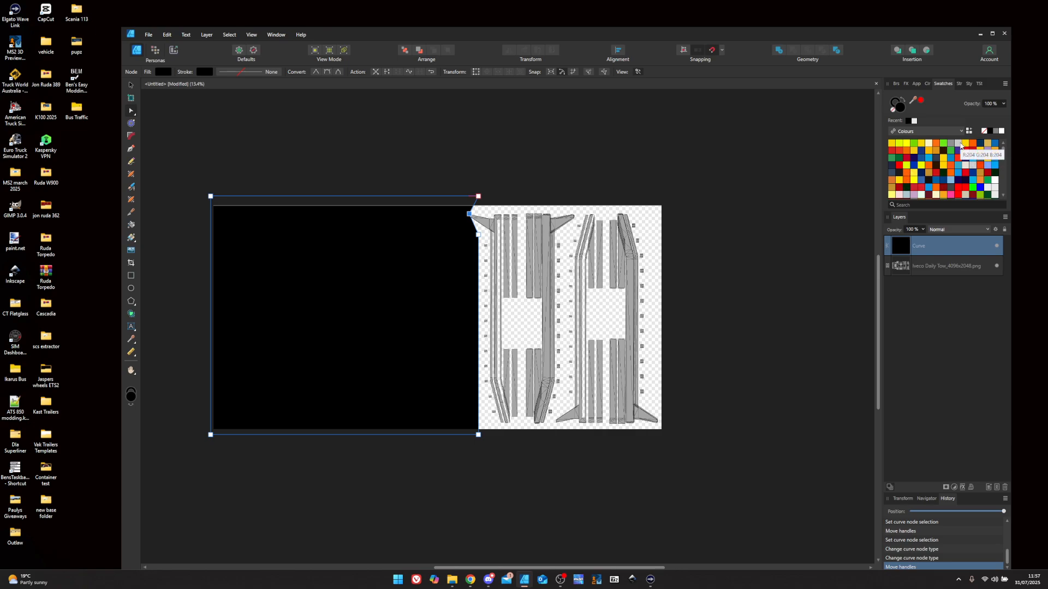
scroll(508, 298, up, 3)
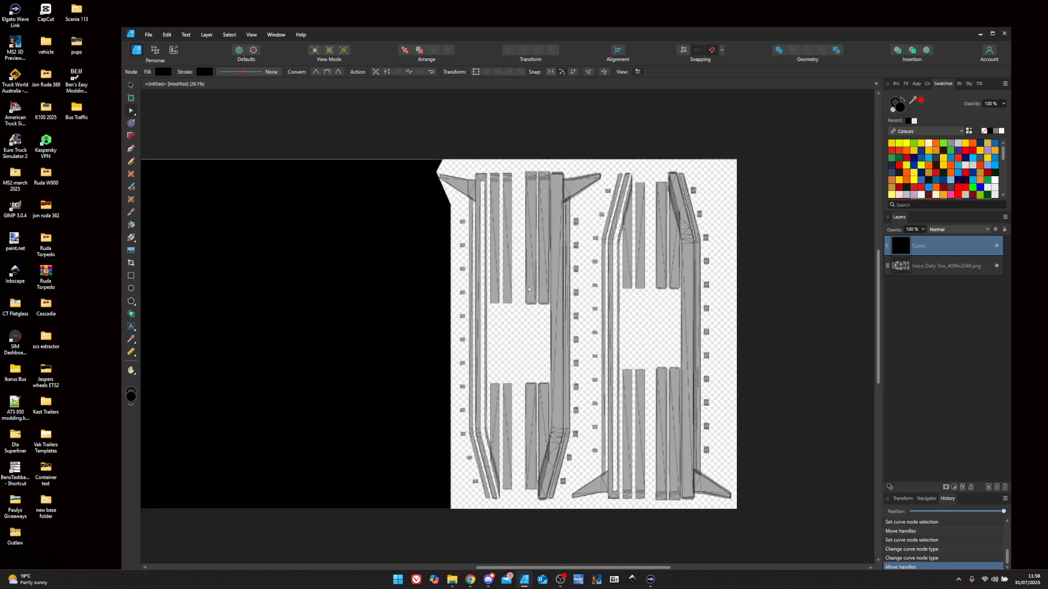
scroll(528, 289, down, 1)
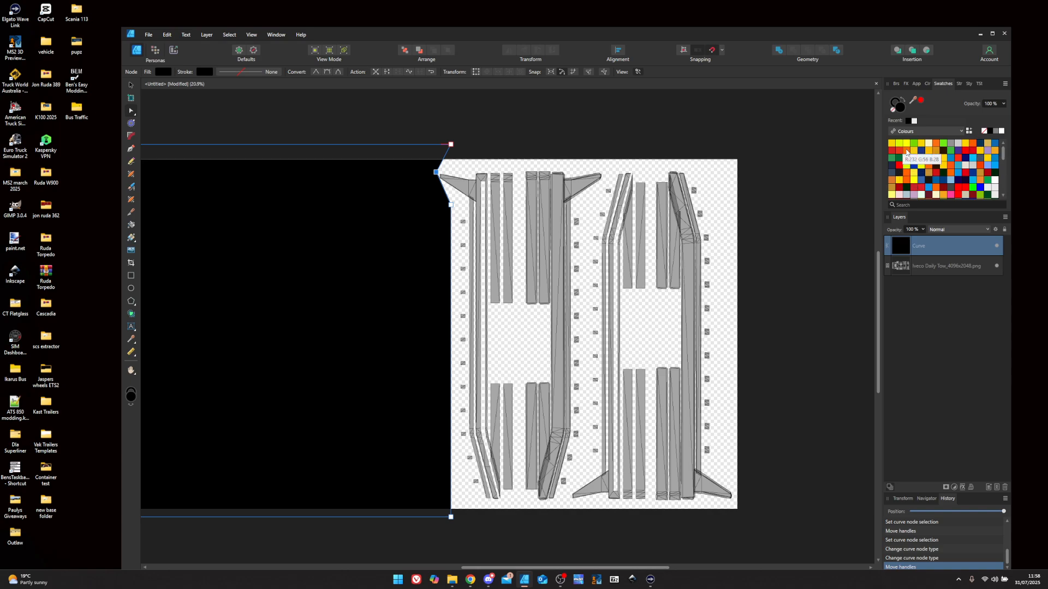
- Draw an orange rectangle over the sheet's right half, layered beneath the black curve
click(973, 147)
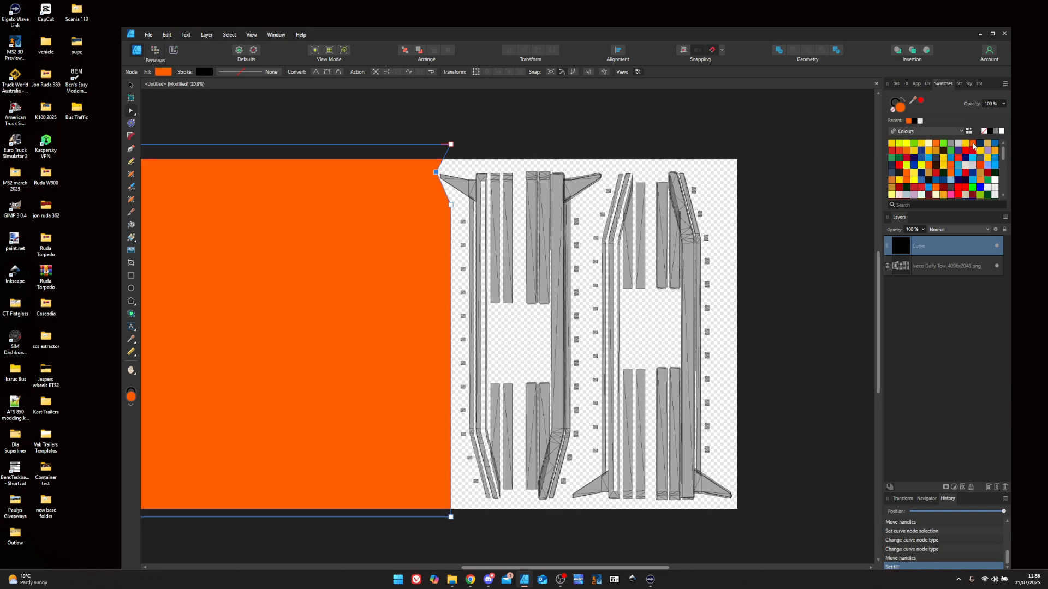
click(990, 131)
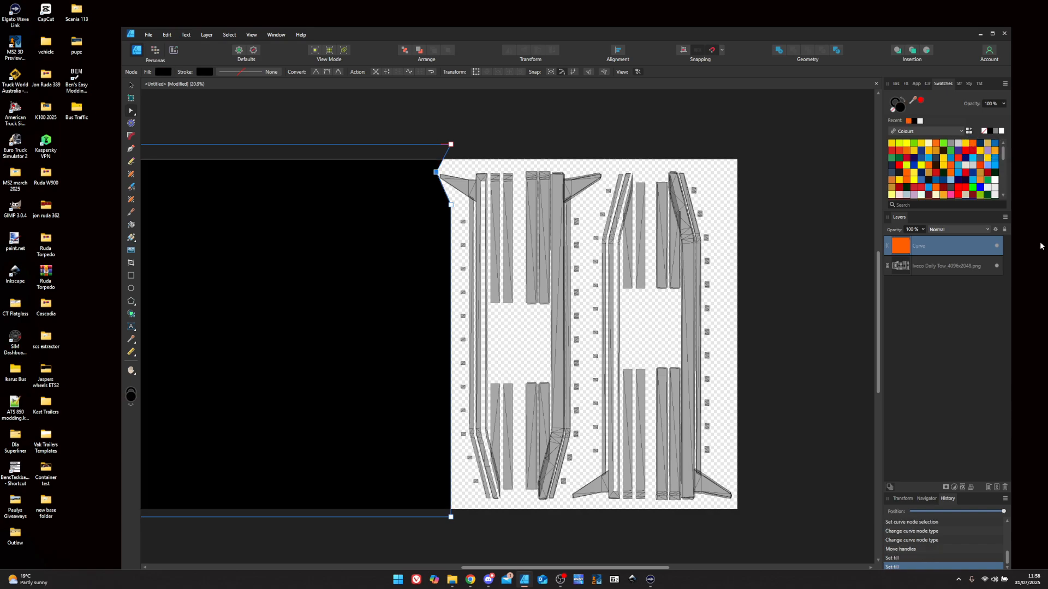
click(131, 276)
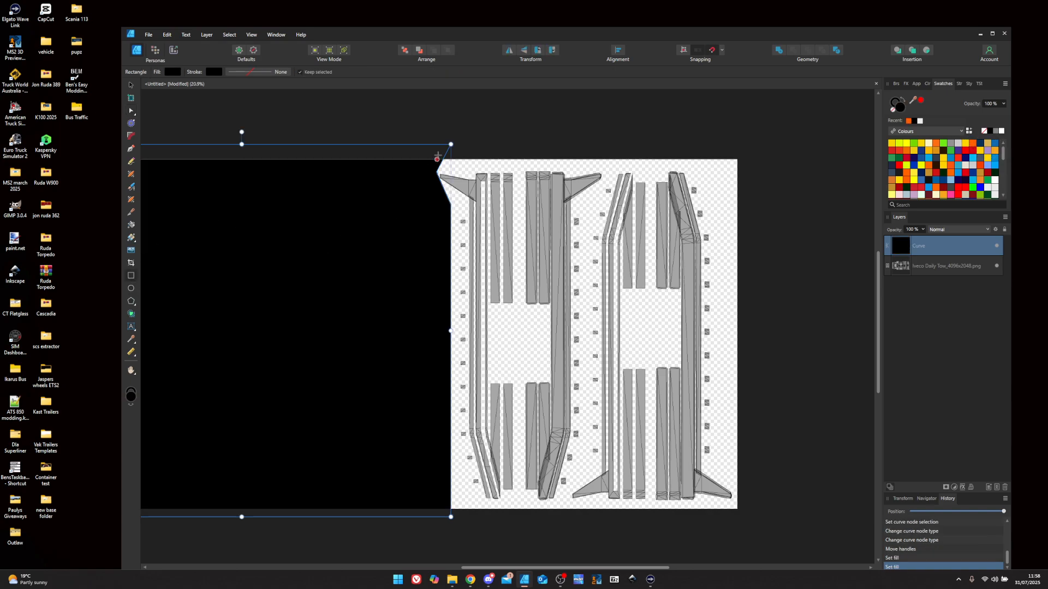
drag(429, 139, 801, 526)
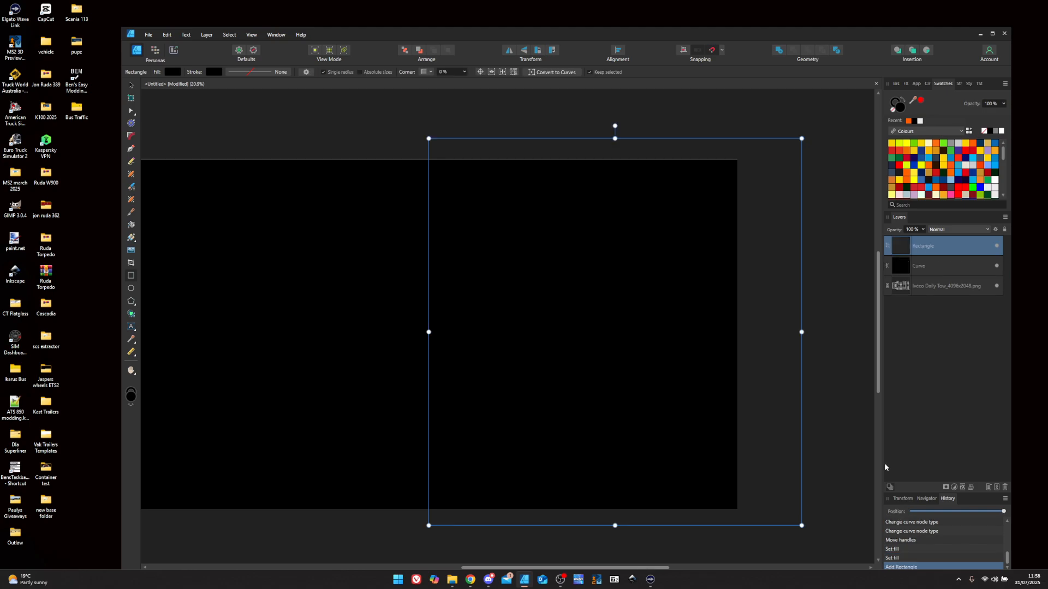
drag(931, 266, 930, 274)
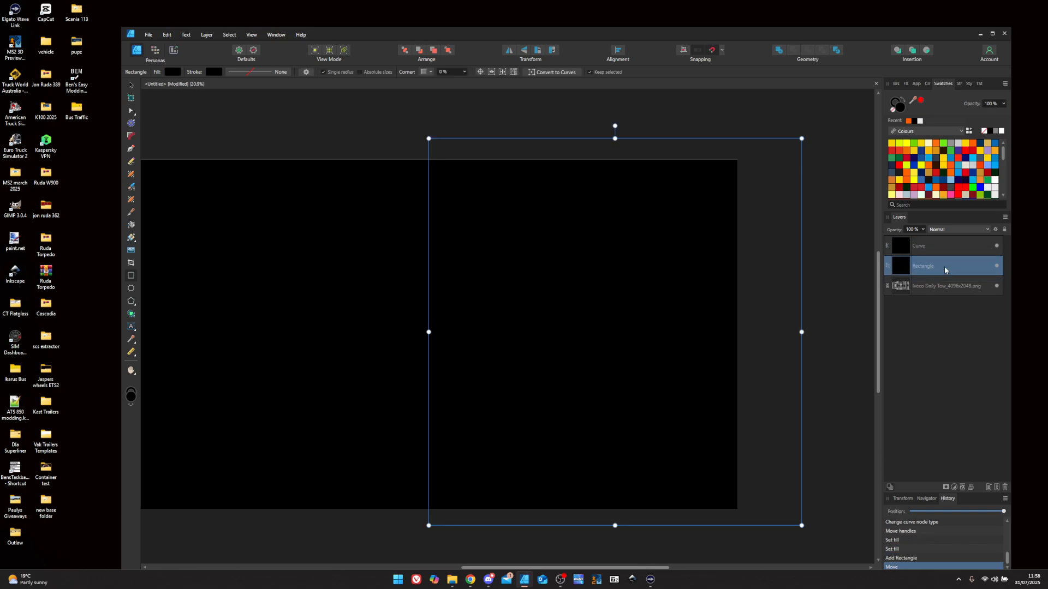
click(973, 144)
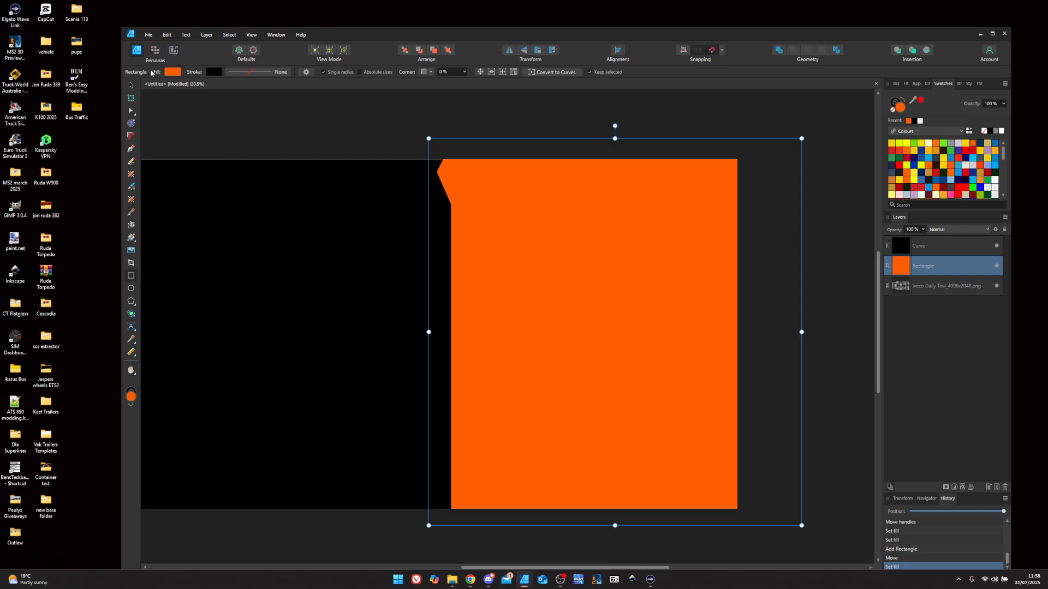
- Group the black curve with the orange rectangle and lower the group's opacity to 46%
click(131, 85)
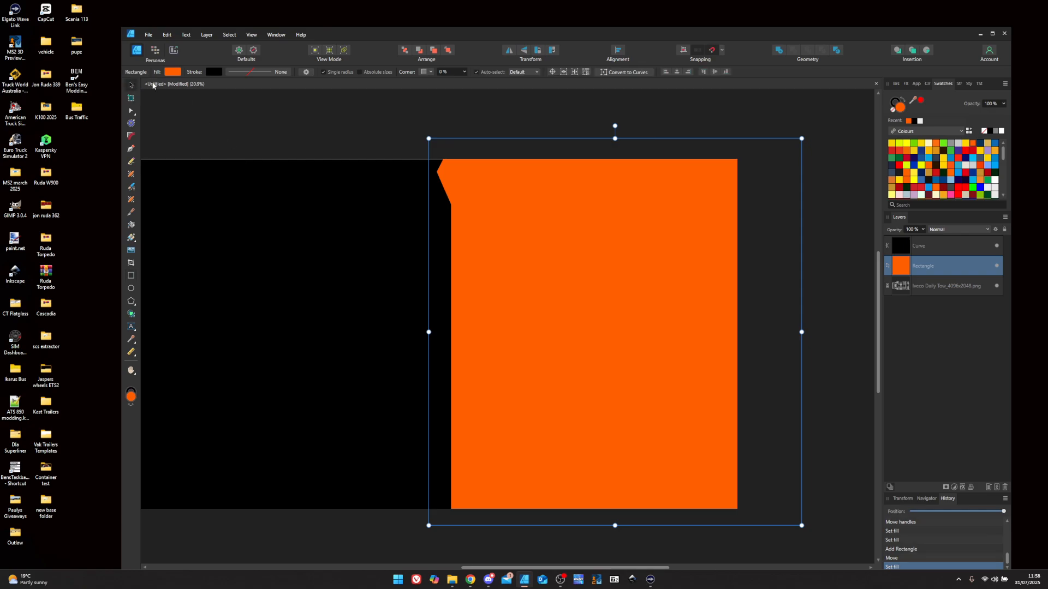
click(922, 248)
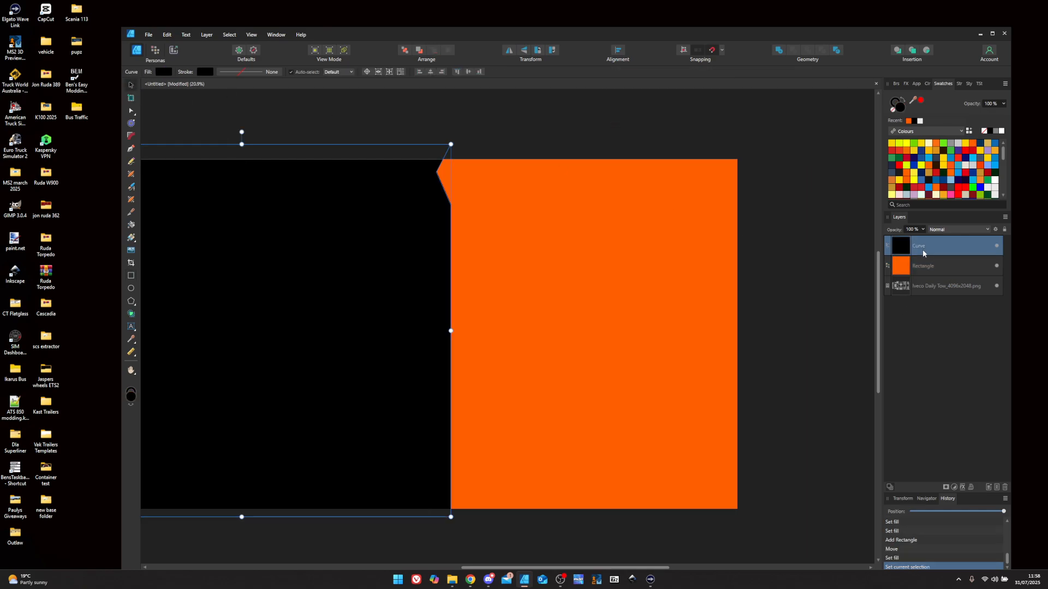
shift+click(925, 265)
right_click(926, 267)
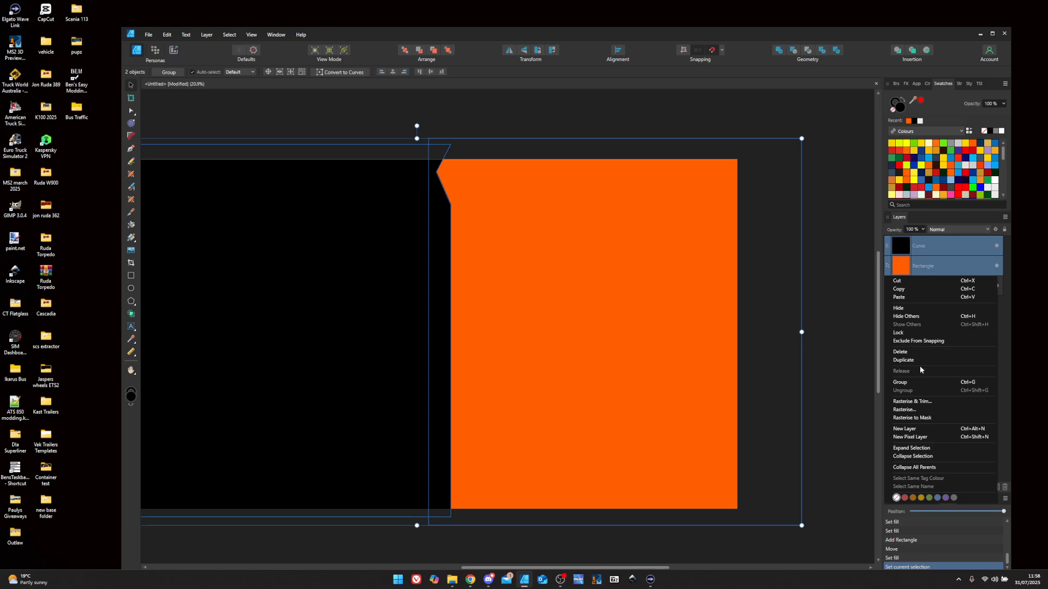
click(901, 382)
click(922, 230)
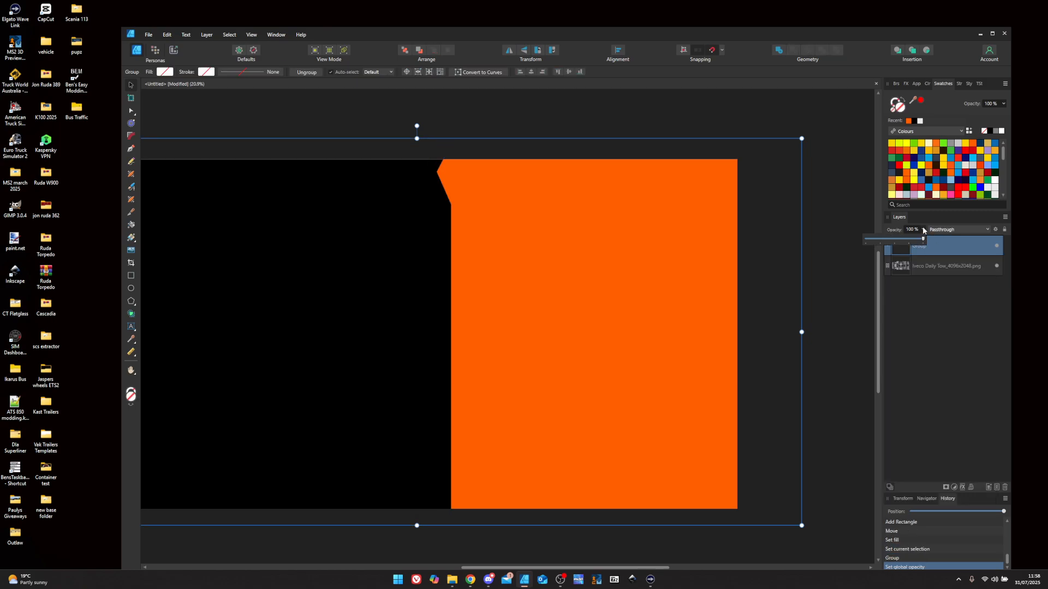
drag(922, 241, 893, 240)
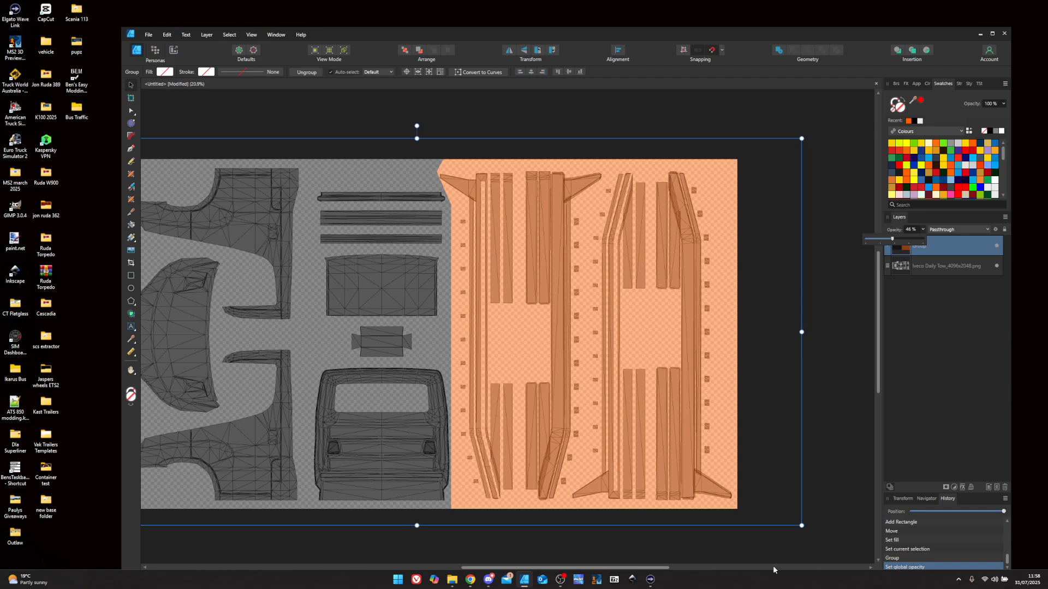
drag(598, 570, 459, 568)
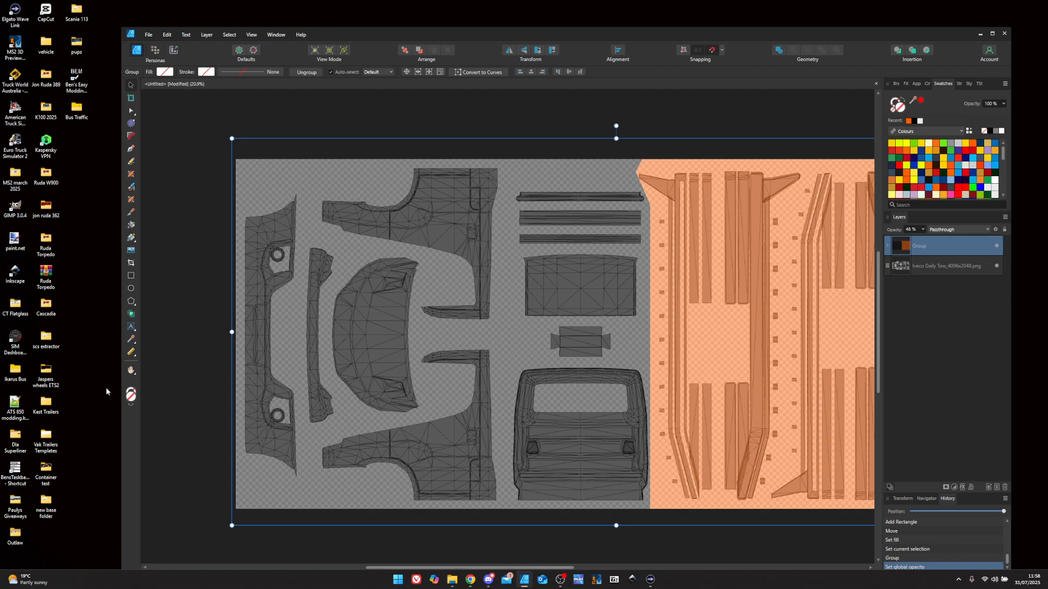
- Type white, centre-aligned two-line text 'Paulys' / 'Recovery' on the lower side panel
click(131, 327)
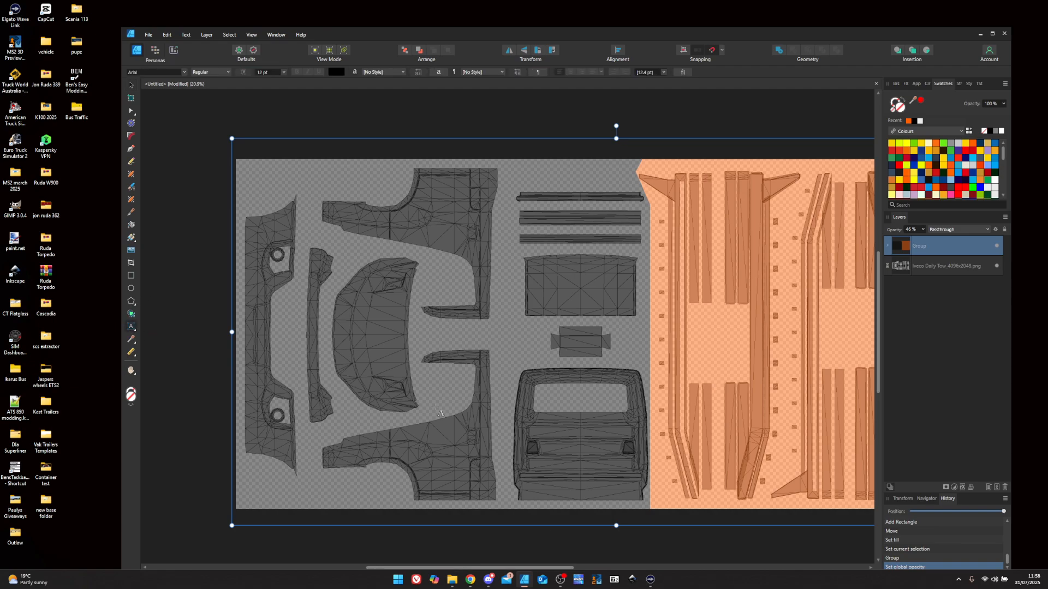
click(411, 439)
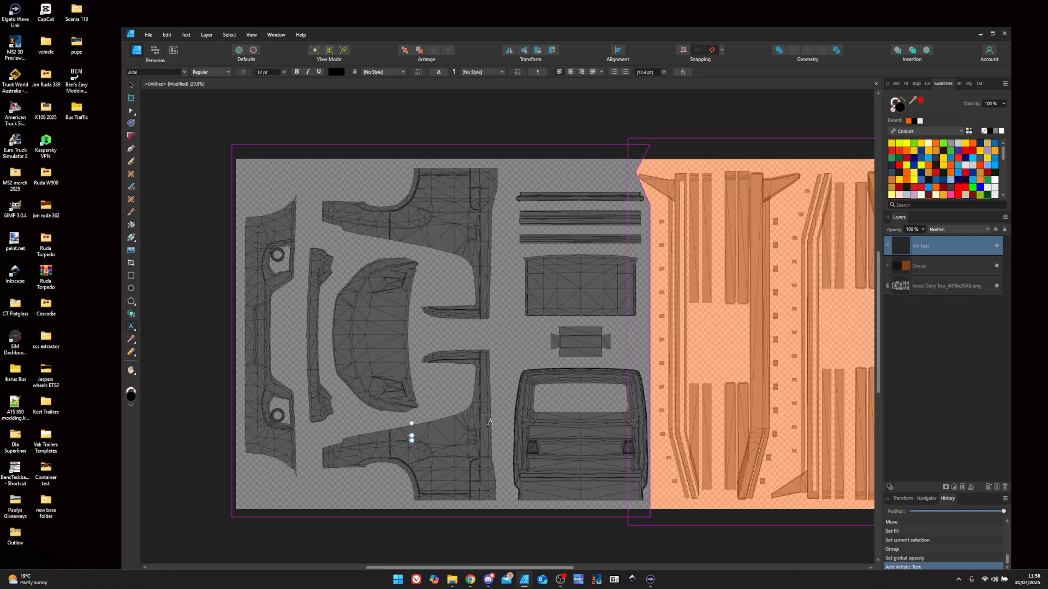
click(1002, 131)
scroll(412, 471, up, 5)
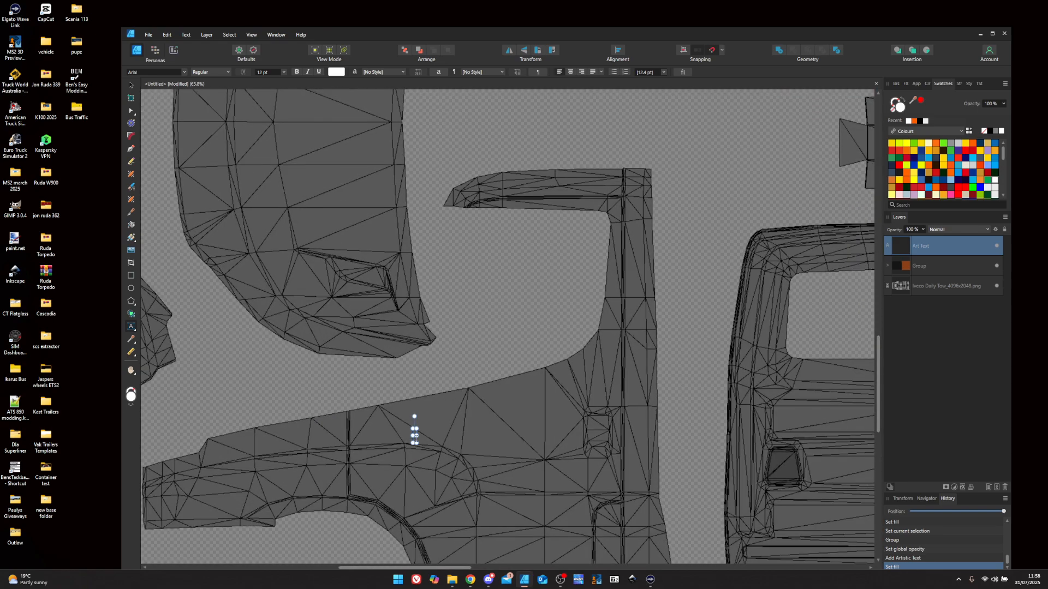
text(Paulys)
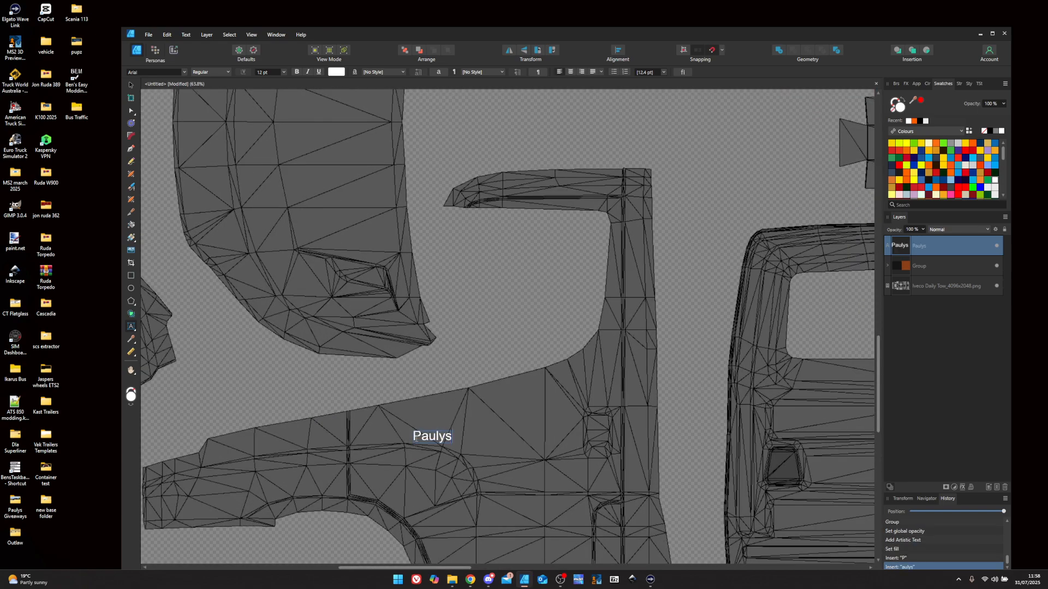
key(Escape)
click(570, 72)
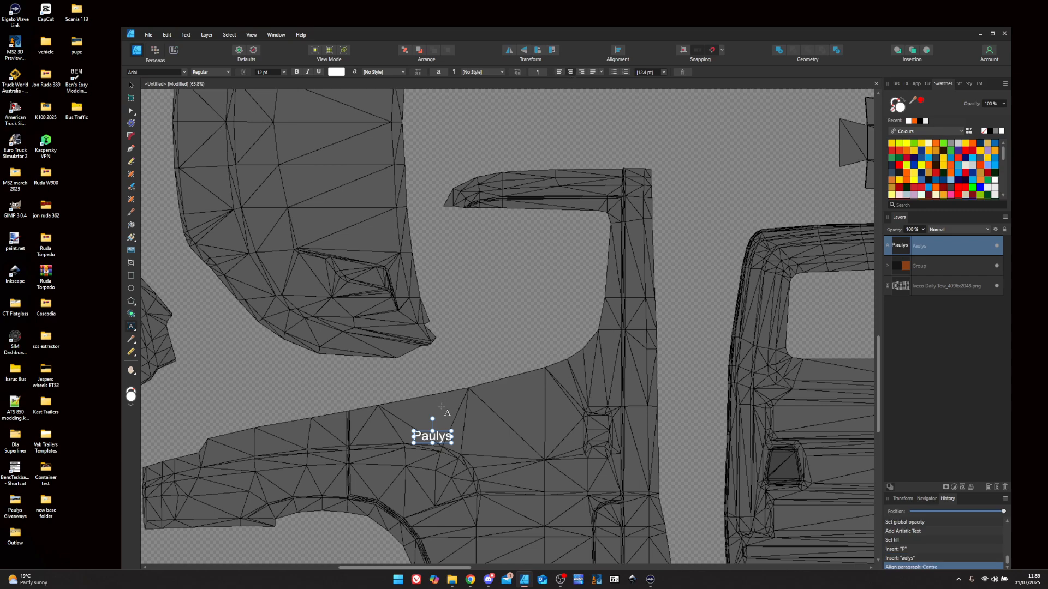
key(Return)
text(R)
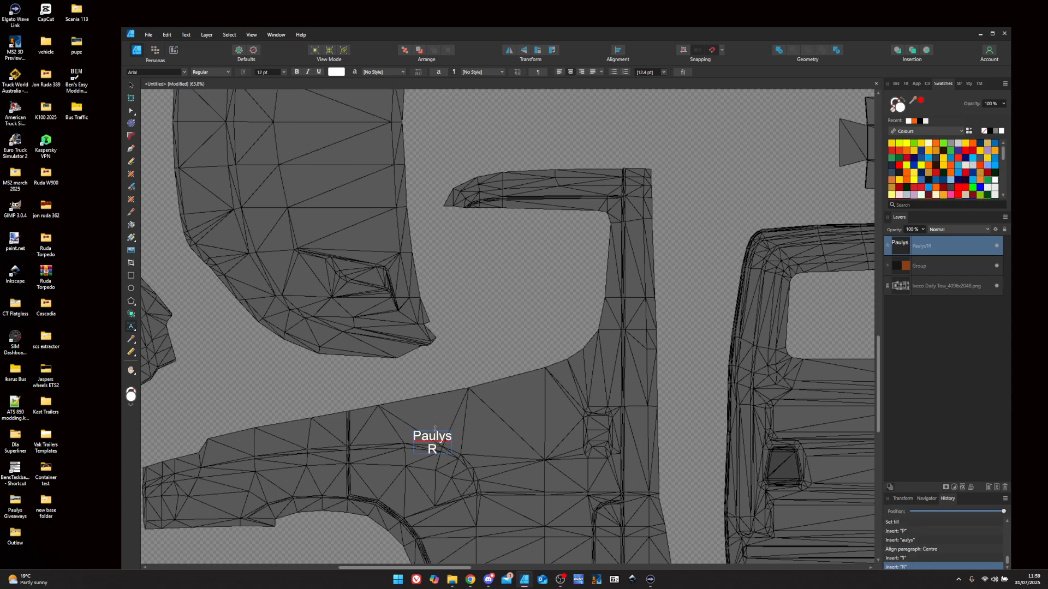
text(ecovery)
key(Escape)
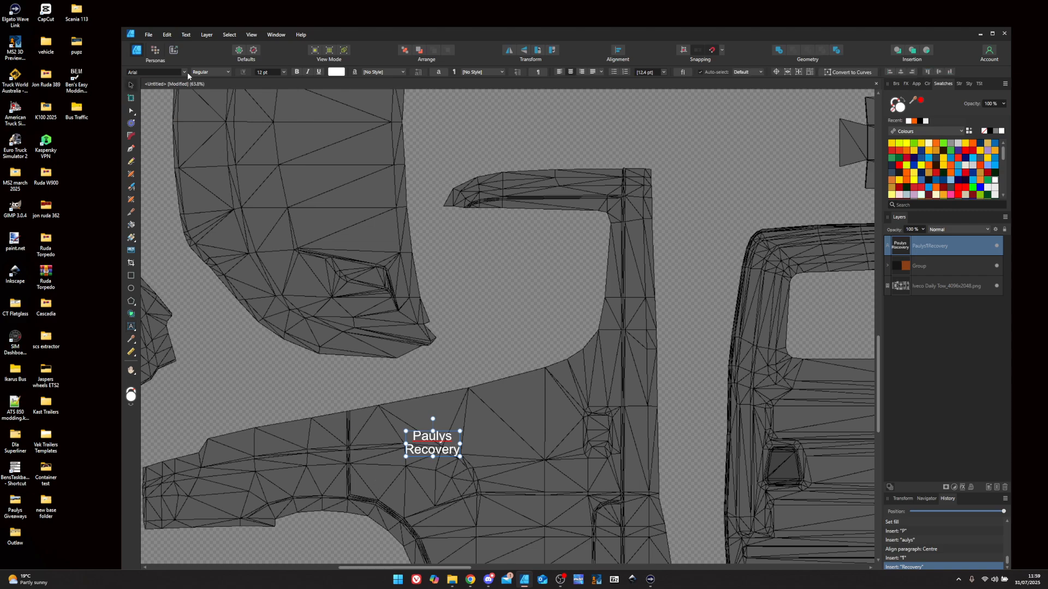
- Set the label to Berlin Sans FB Demi, enlarge it to about 41 pt, and position it on the panel
click(186, 72)
click(149, 82)
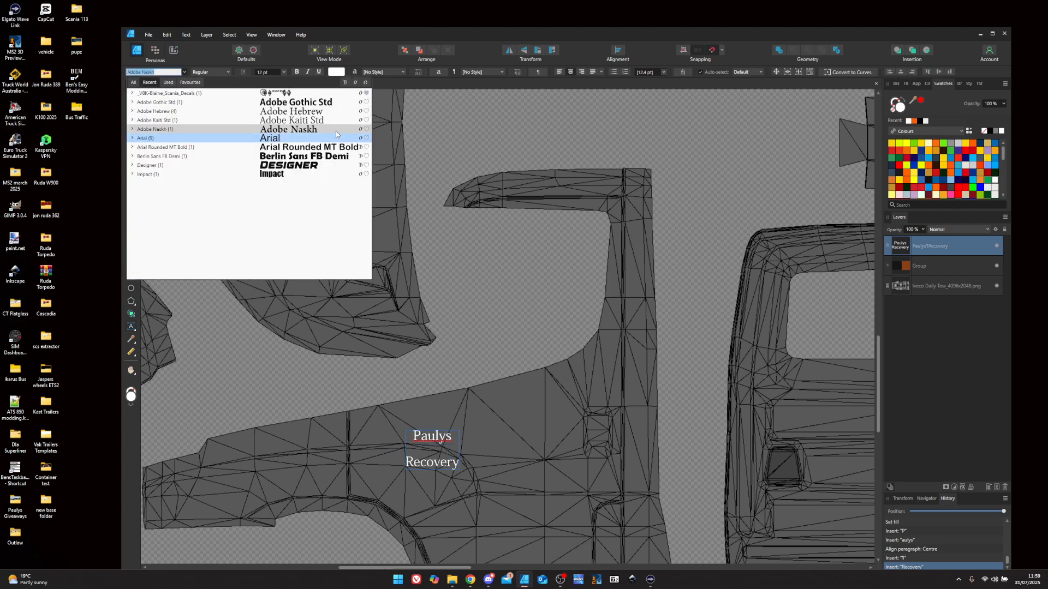
click(342, 156)
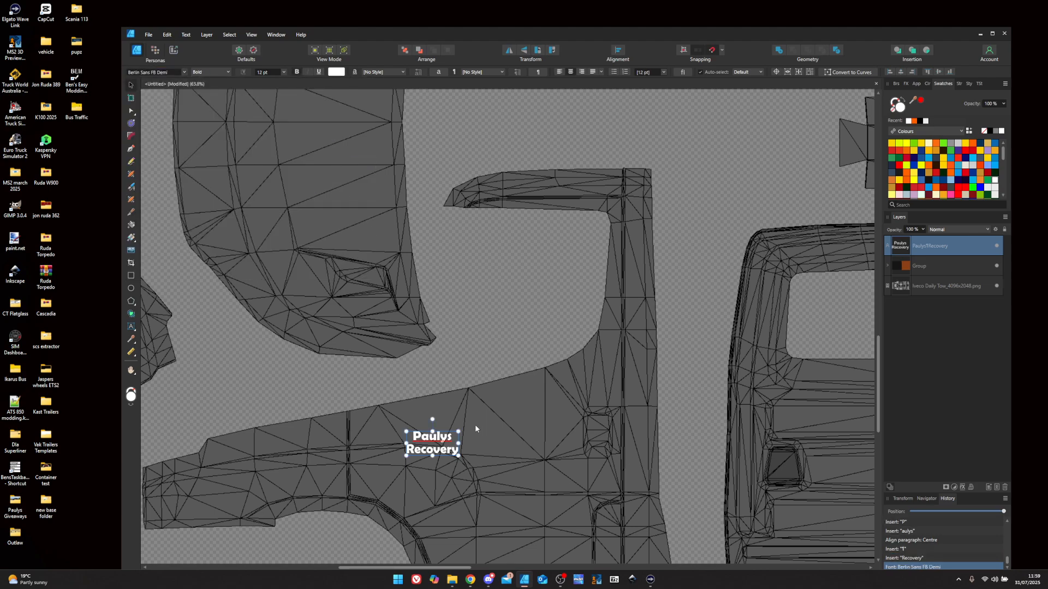
drag(458, 431, 583, 373)
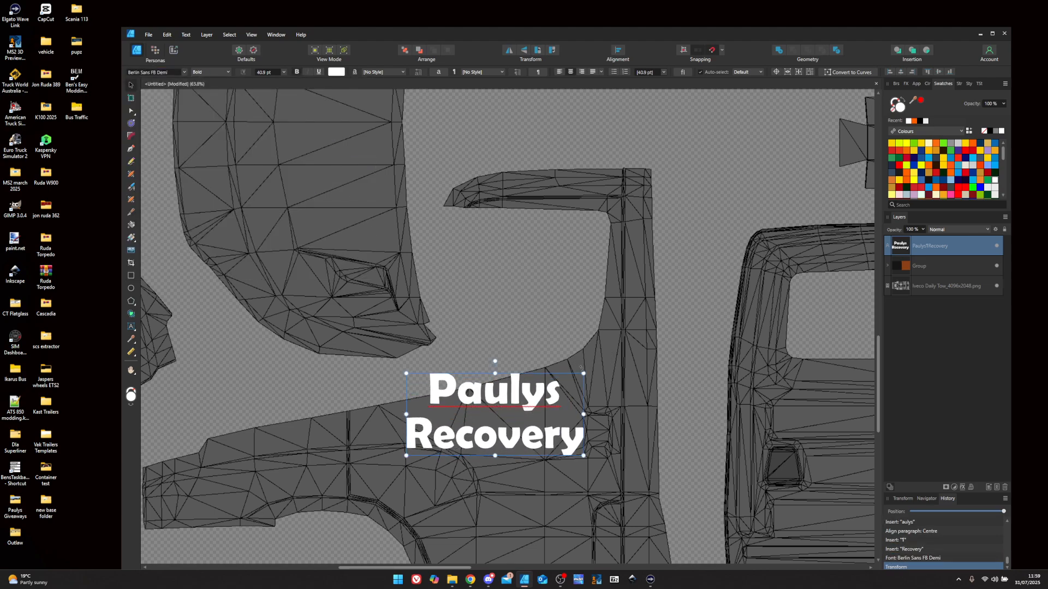
drag(530, 397, 533, 458)
scroll(537, 473, down, 4)
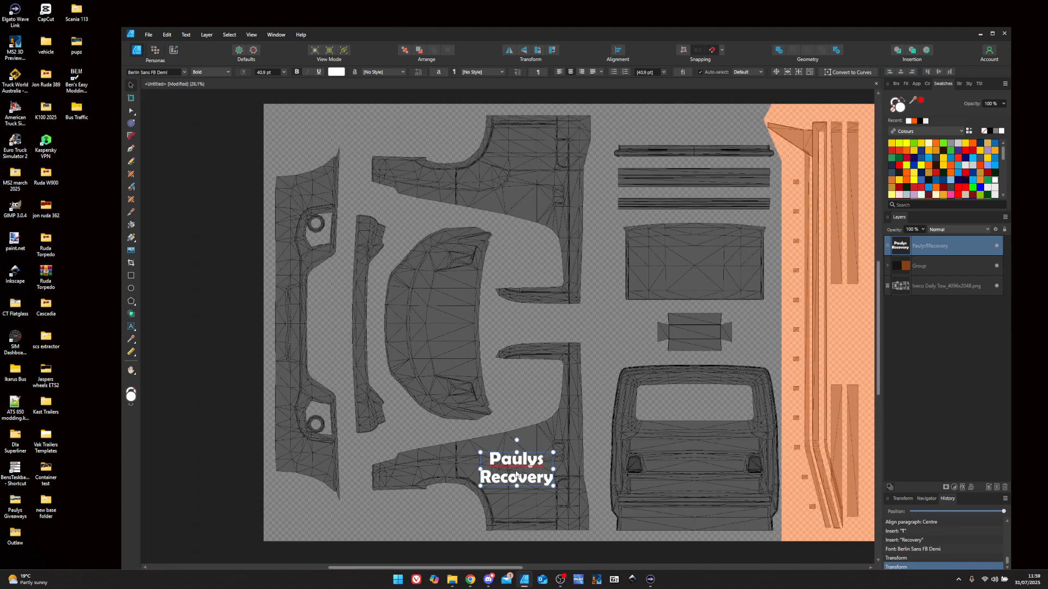
- Duplicate the Paulys Recovery label, rotate the copy 180°, and move it onto the upper side panel
key(ctrl+j)
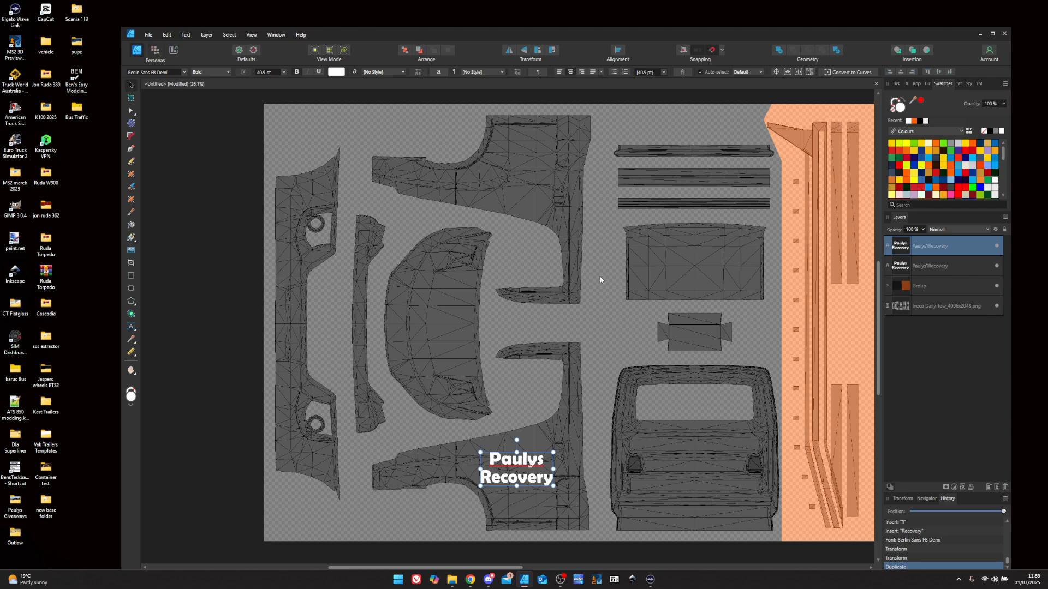
click(552, 51)
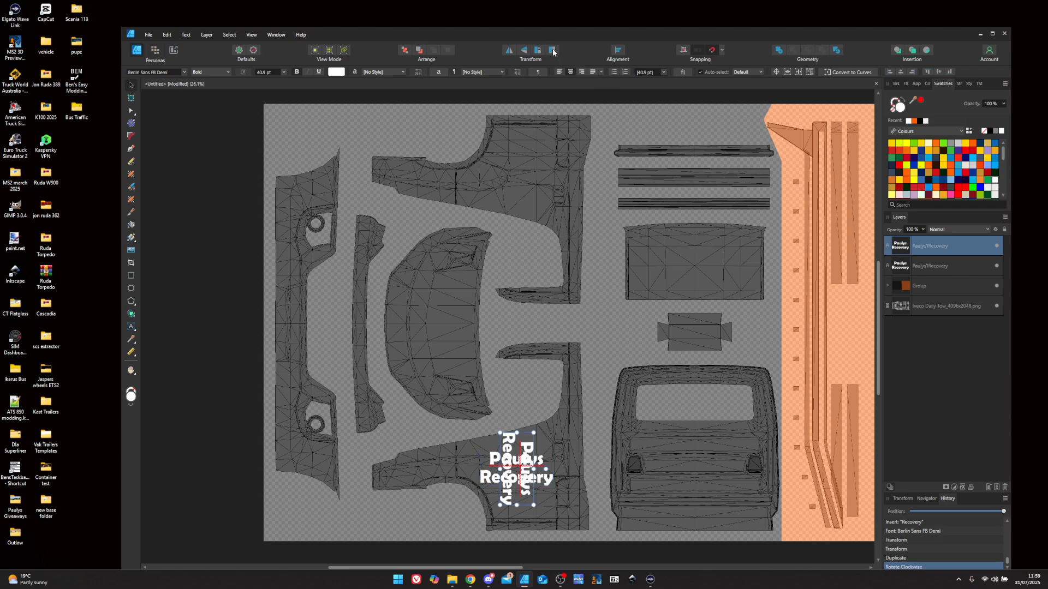
click(553, 51)
drag(524, 457, 533, 173)
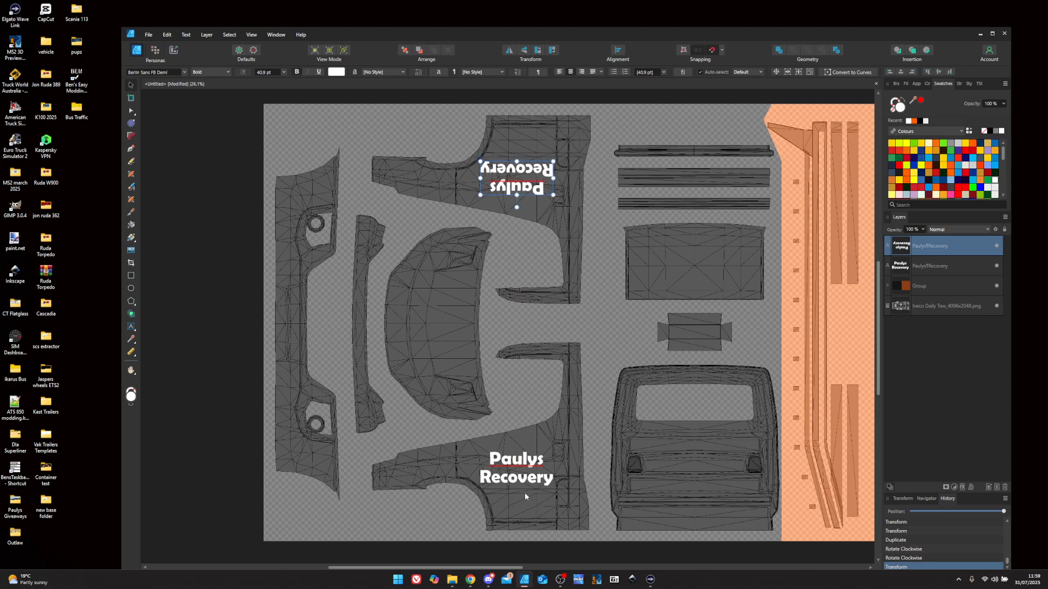
click(422, 340)
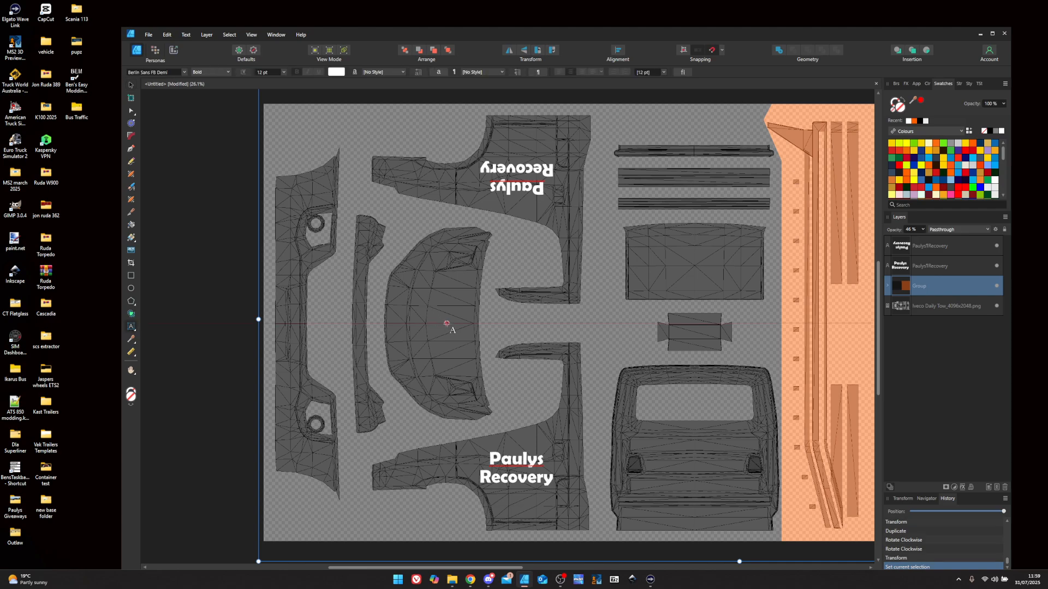
- Type 'Paulys', rotate it vertical, and size it to about 48.7 pt on the arched middle panel
click(434, 318)
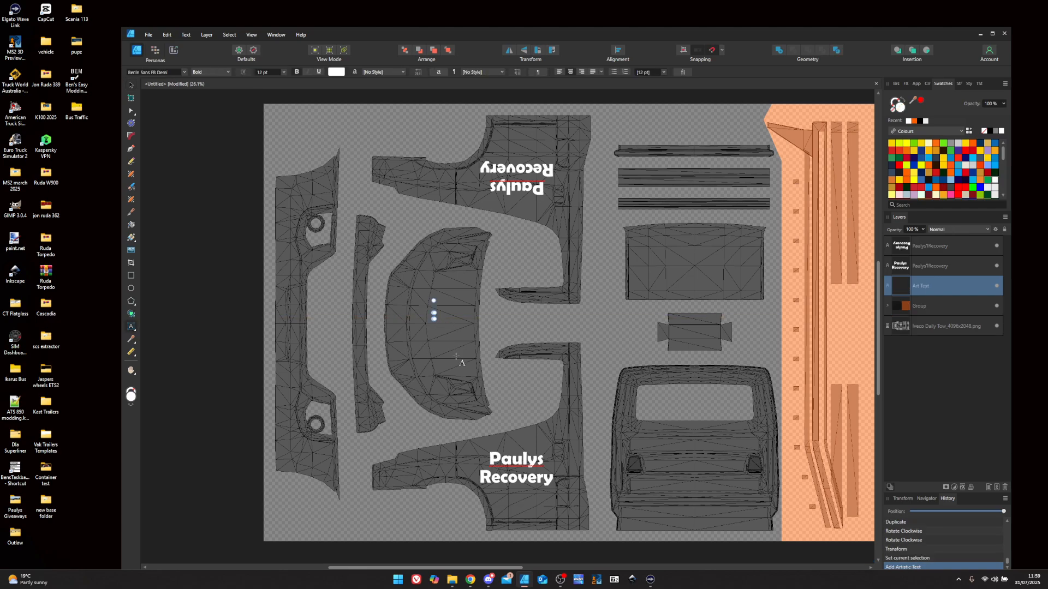
text(Paulys)
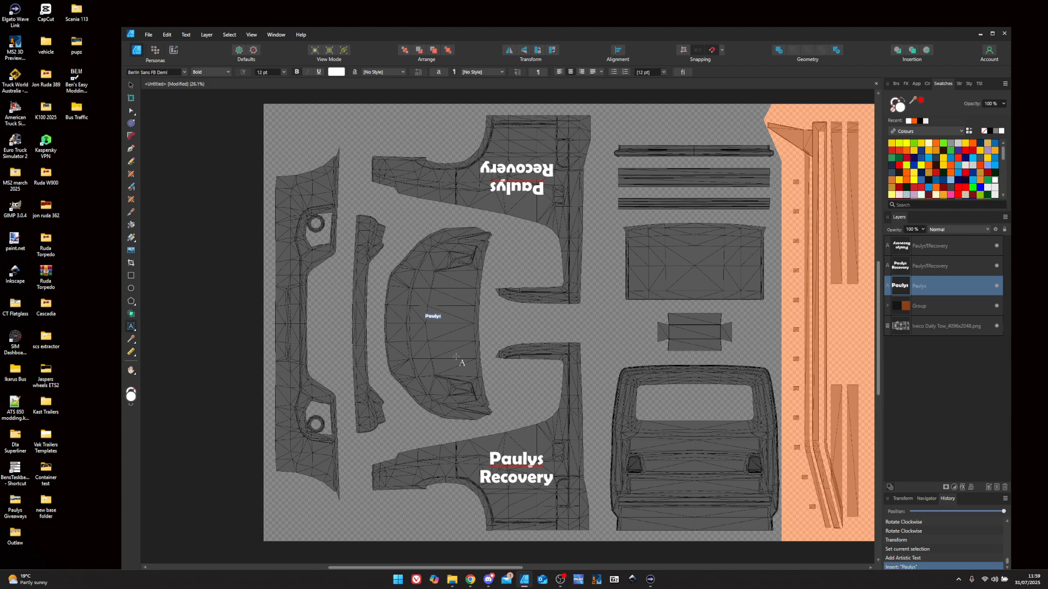
key(Escape)
drag(443, 310, 510, 290)
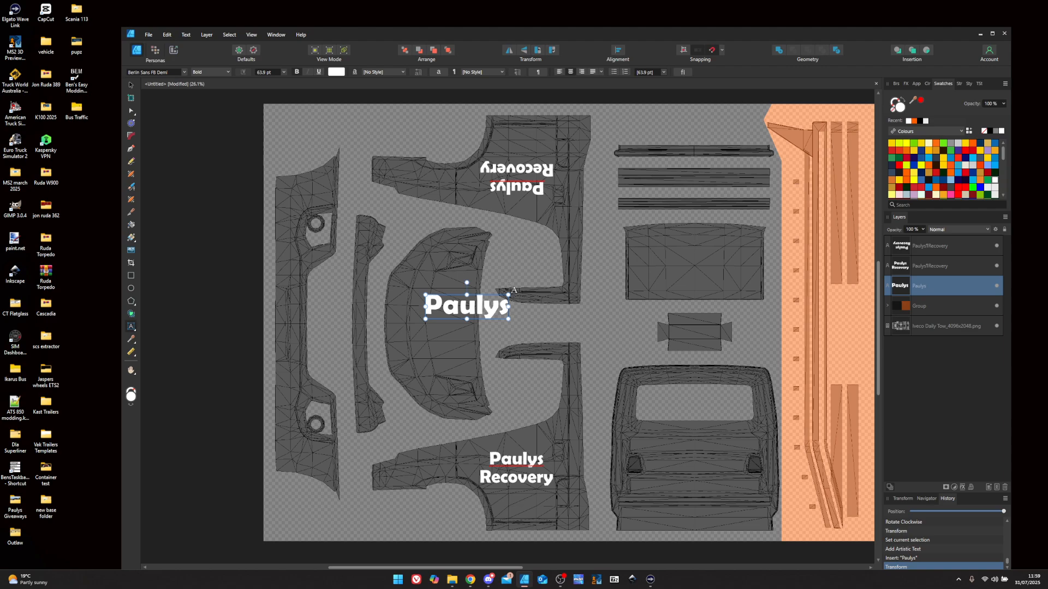
click(555, 50)
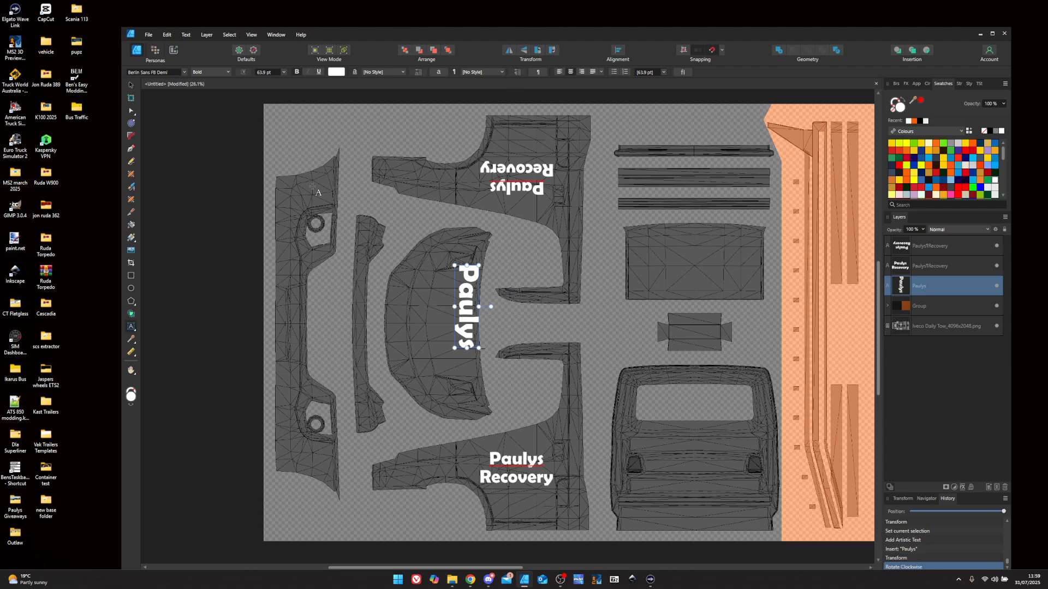
click(130, 85)
drag(465, 308, 434, 324)
drag(424, 364, 437, 322)
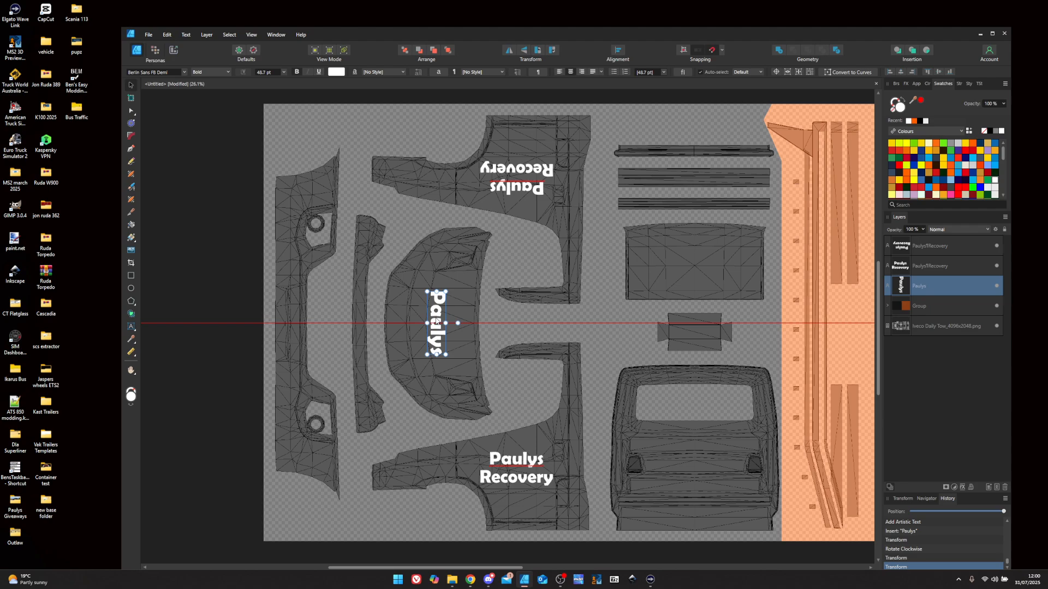
drag(436, 322, 437, 322)
click(491, 361)
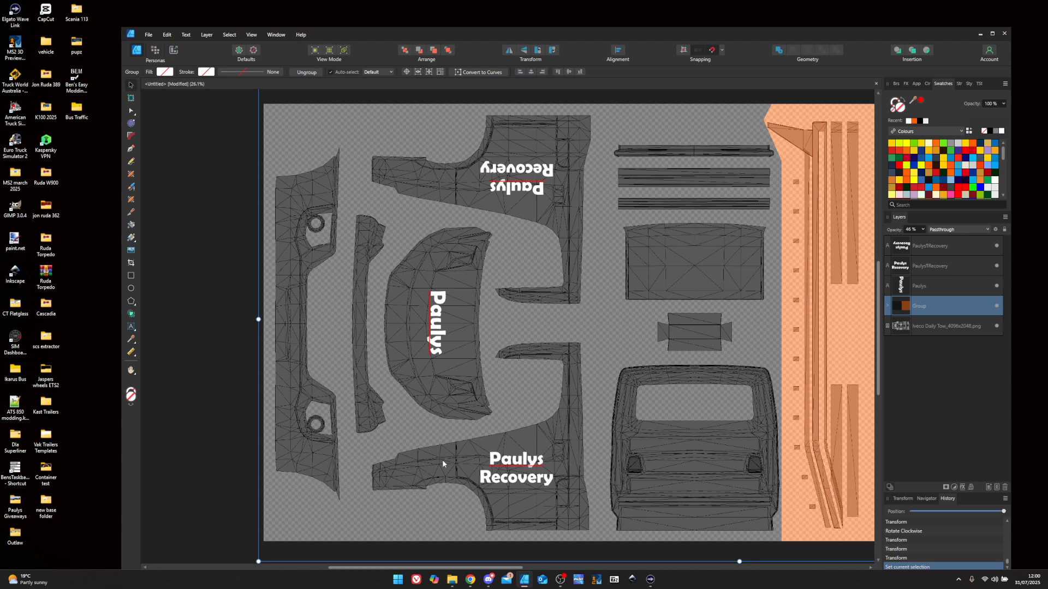
- Draw a white rectangle, shear and rotate it into a slanted stripe at the top-left corner
click(131, 276)
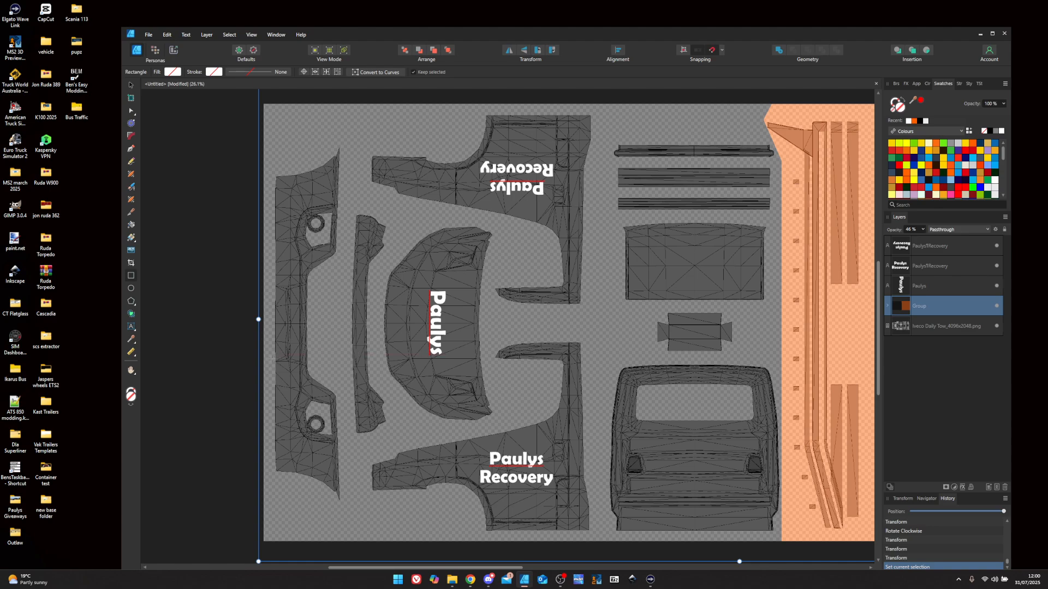
drag(269, 358, 288, 240)
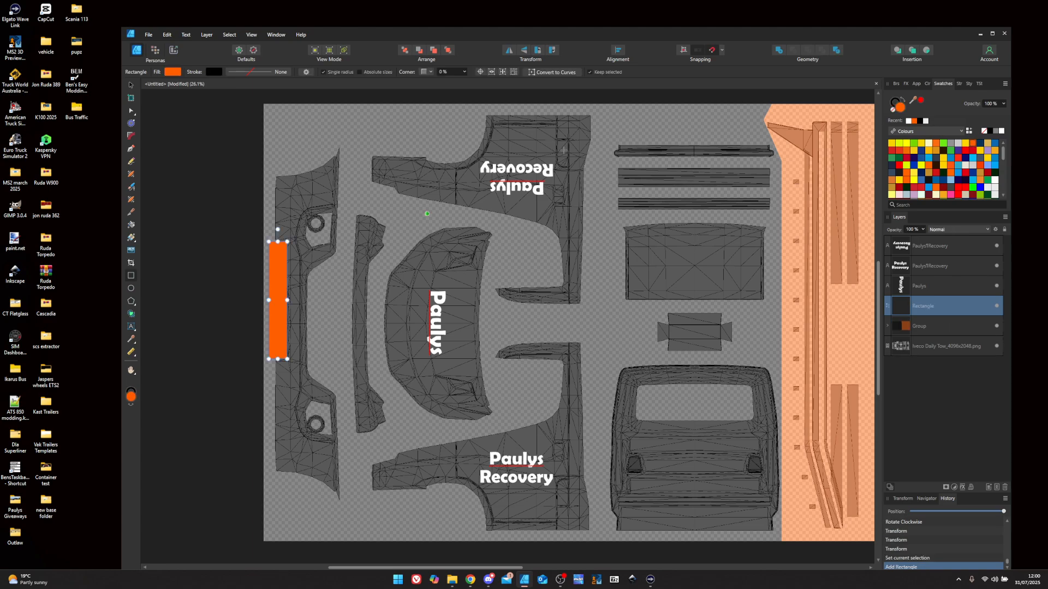
click(1001, 131)
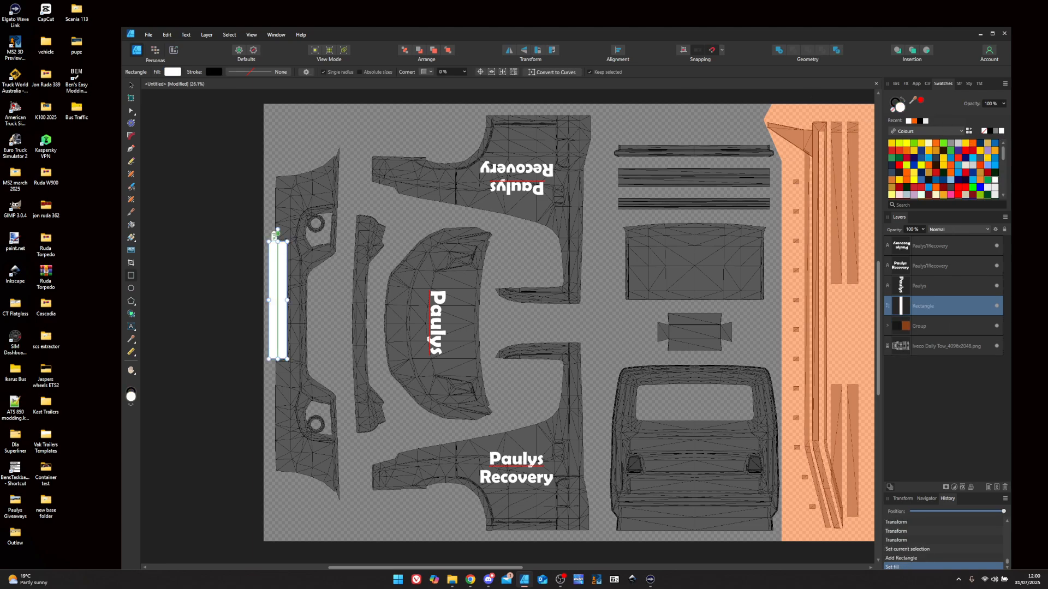
drag(278, 235, 332, 230)
click(552, 50)
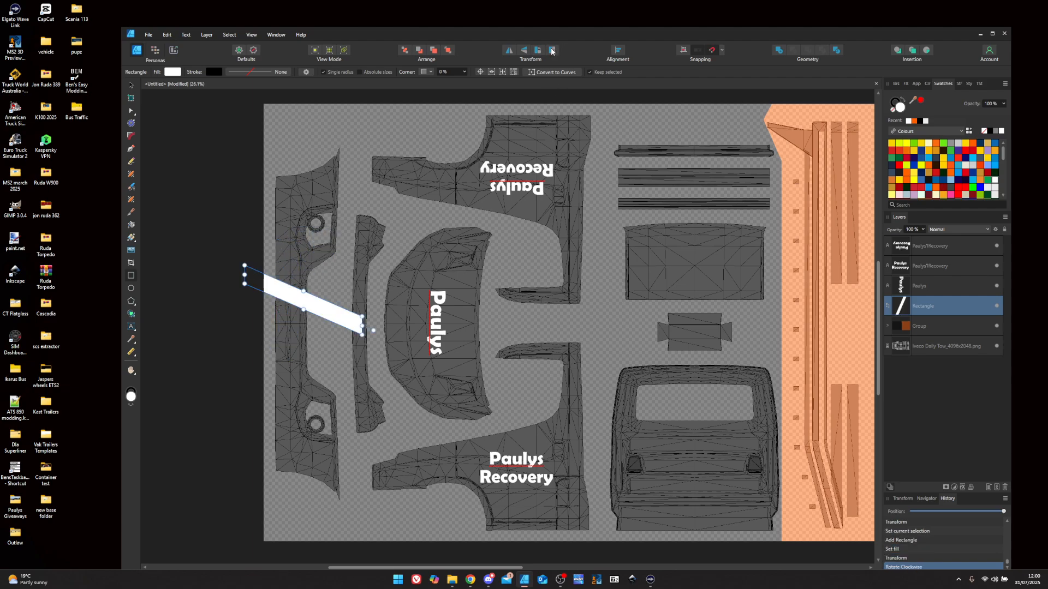
click(131, 85)
drag(307, 307, 295, 159)
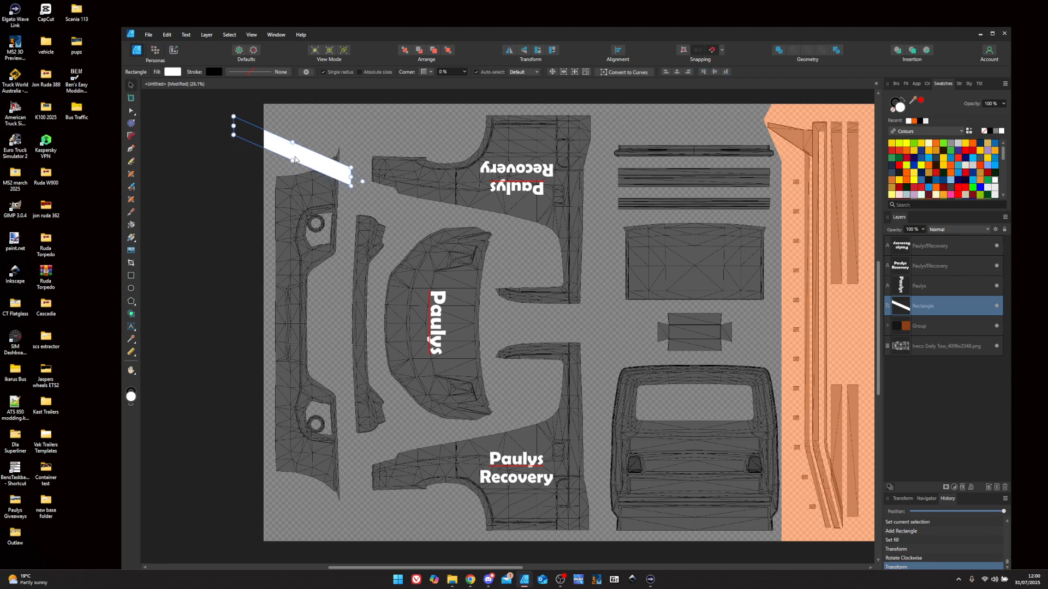
- Duplicate the stripe into five evenly spaced stripes and group them together
key(ctrl+j)
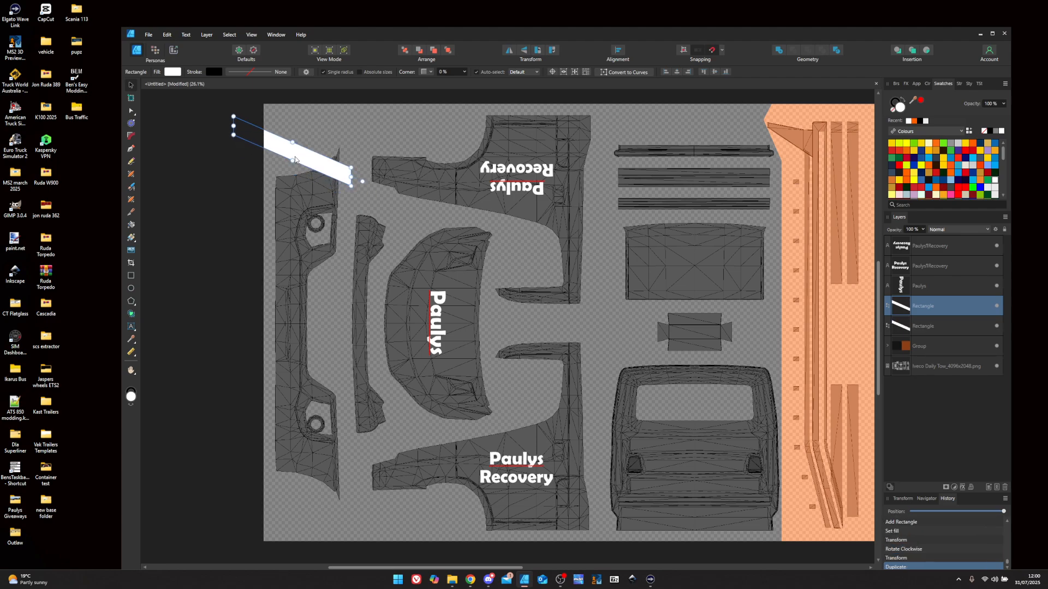
drag(294, 160, 292, 188)
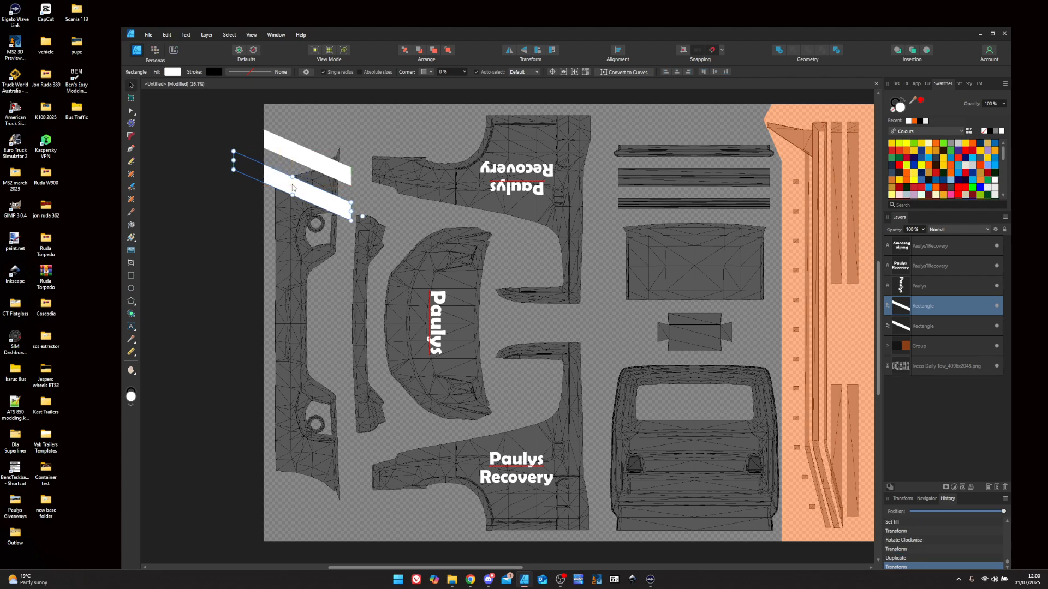
key(ctrl+j)
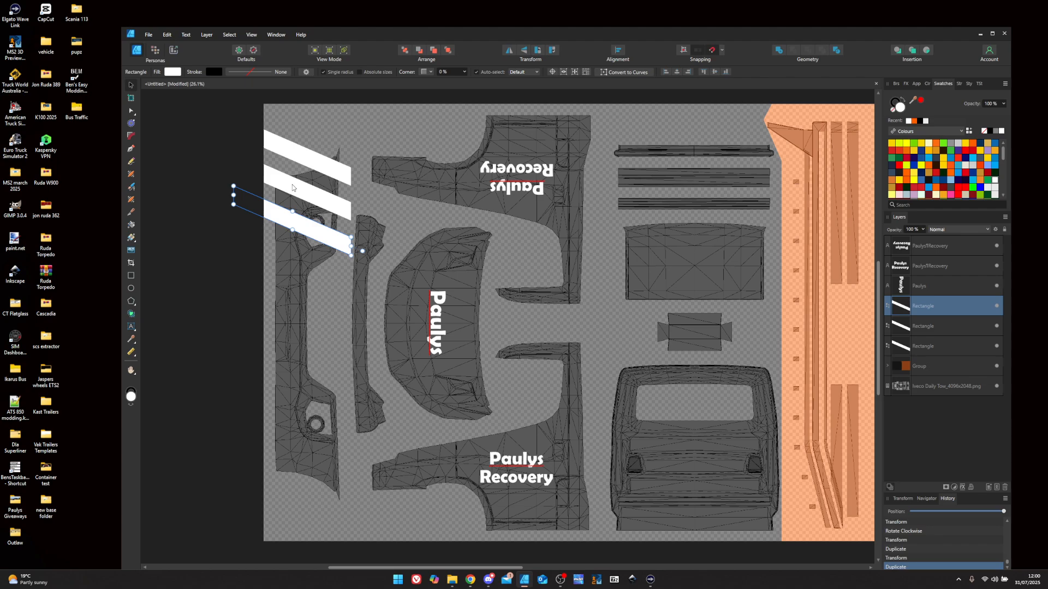
key(ctrl+j)
key(ctrl+j)
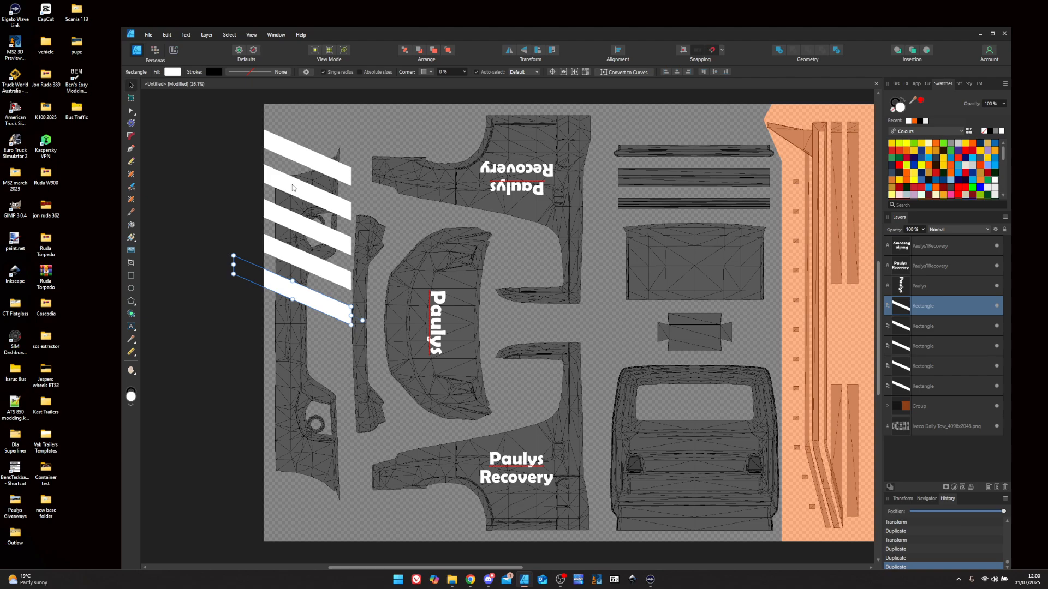
shift+click(928, 388)
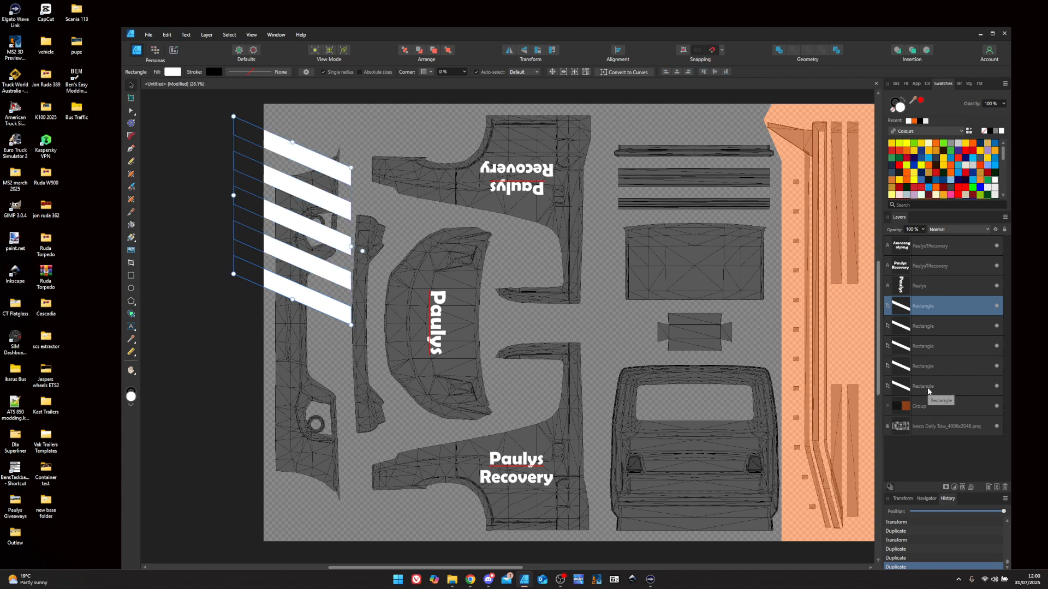
right_click(890, 375)
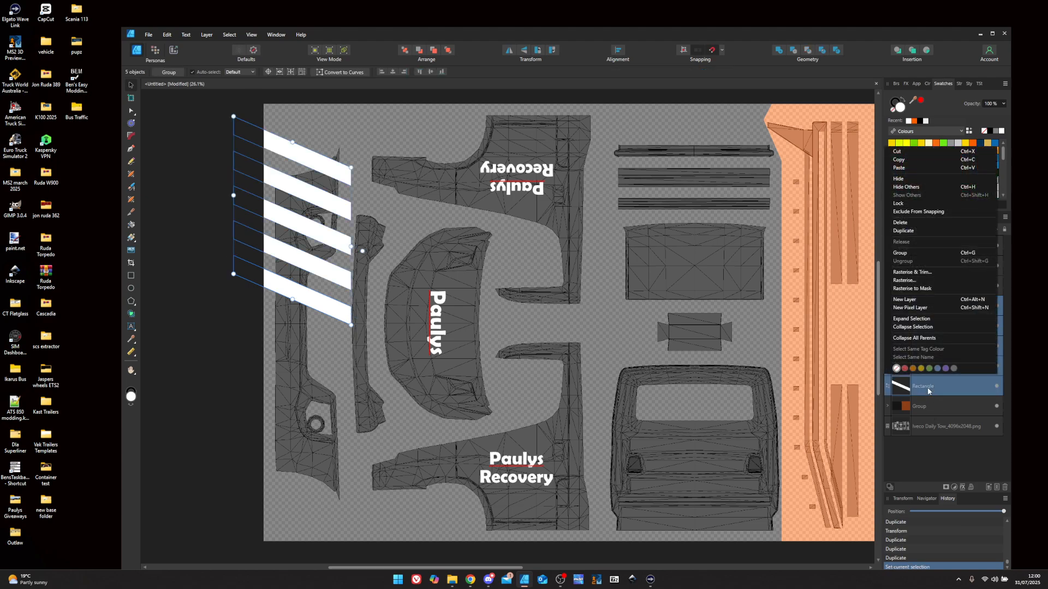
click(901, 252)
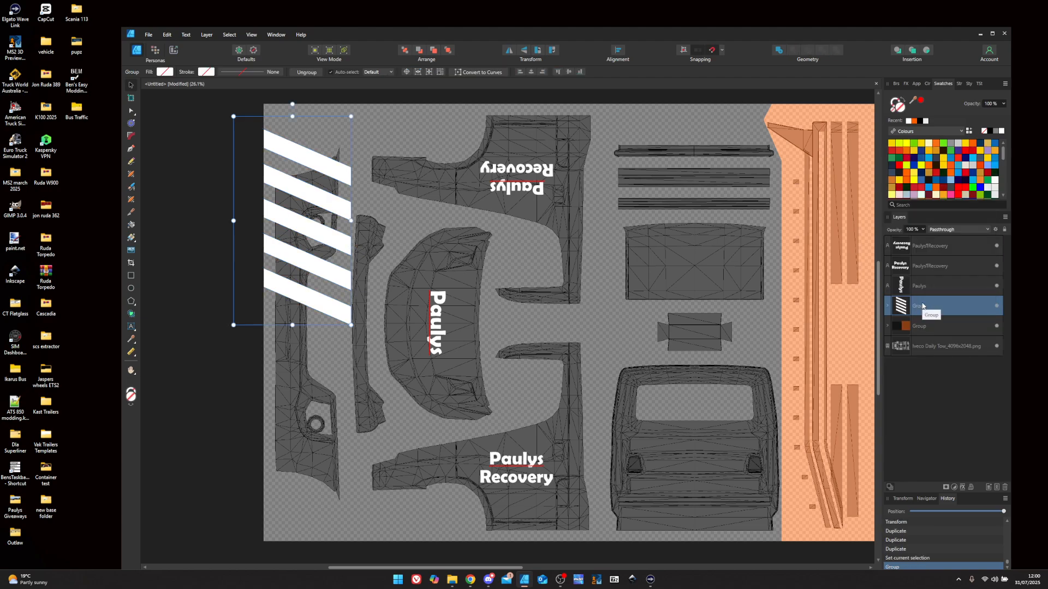
- Duplicate the stripe group, flip it vertically, and place it below the original on the lower-left panel
key(ctrl+j)
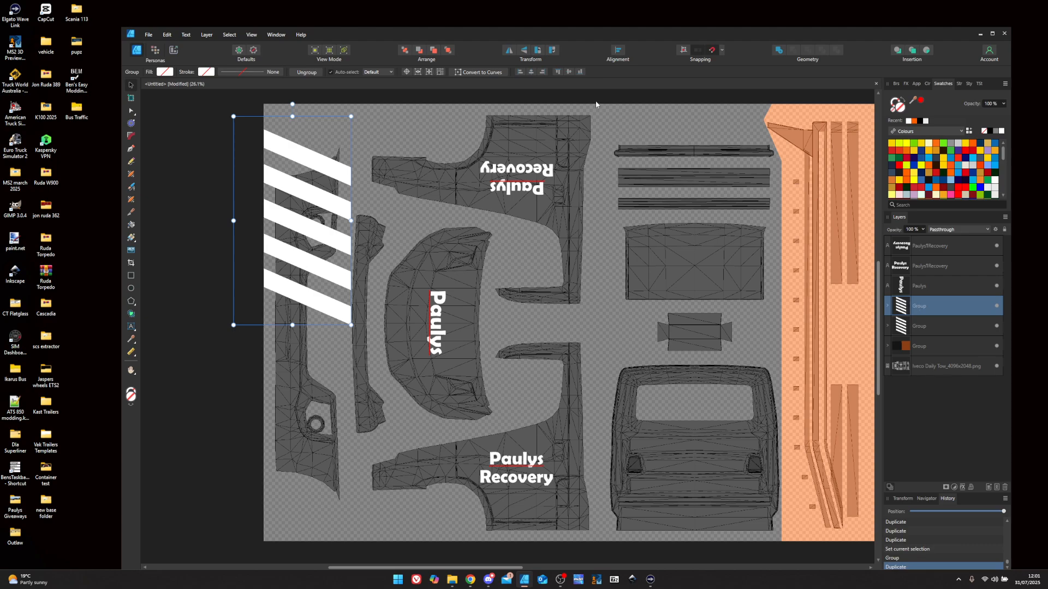
click(524, 53)
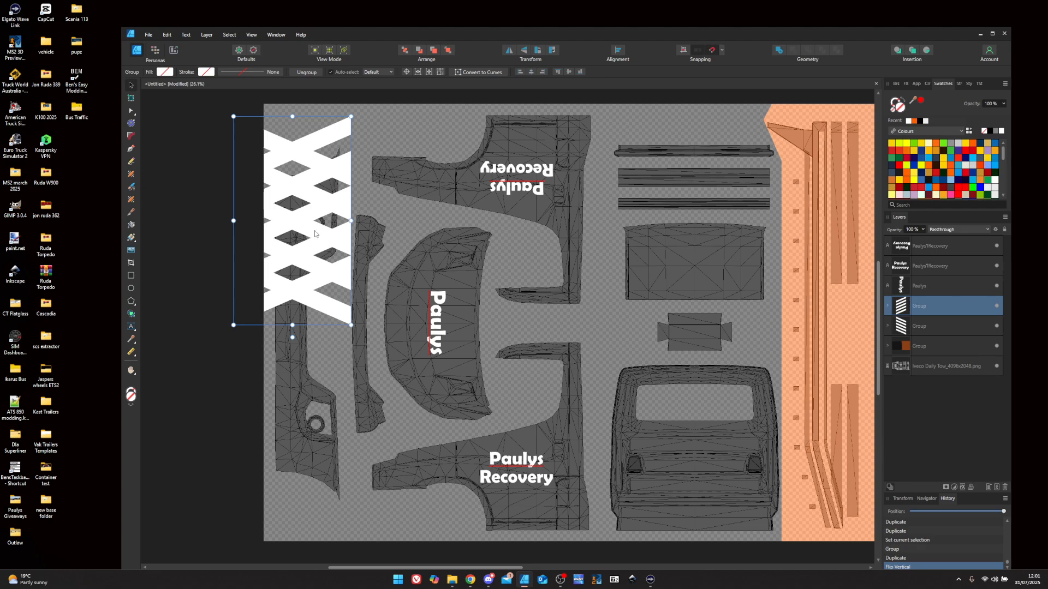
drag(315, 234, 317, 434)
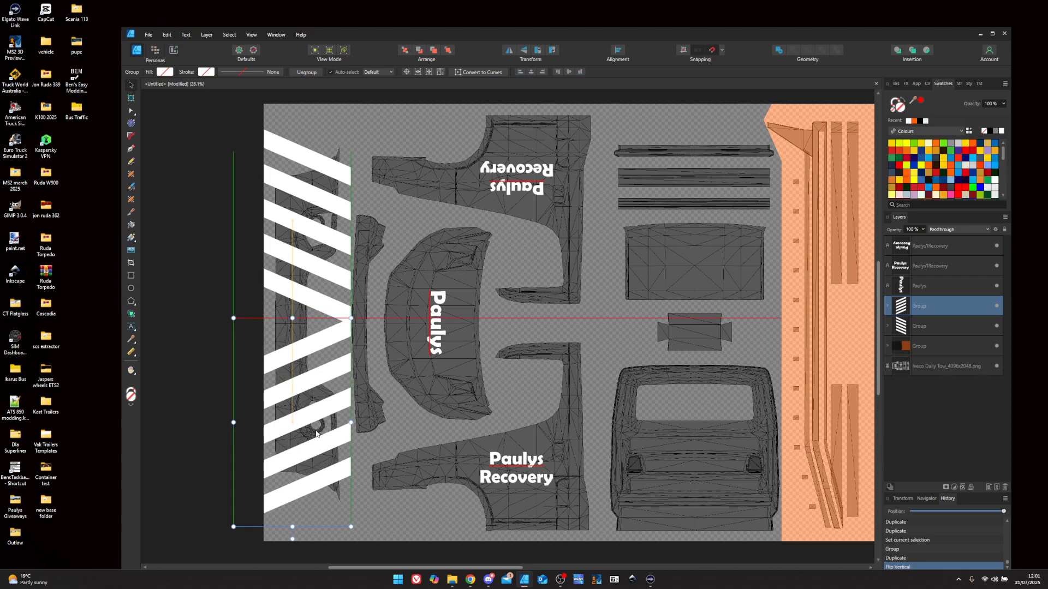
drag(316, 433, 317, 434)
scroll(348, 315, up, 5)
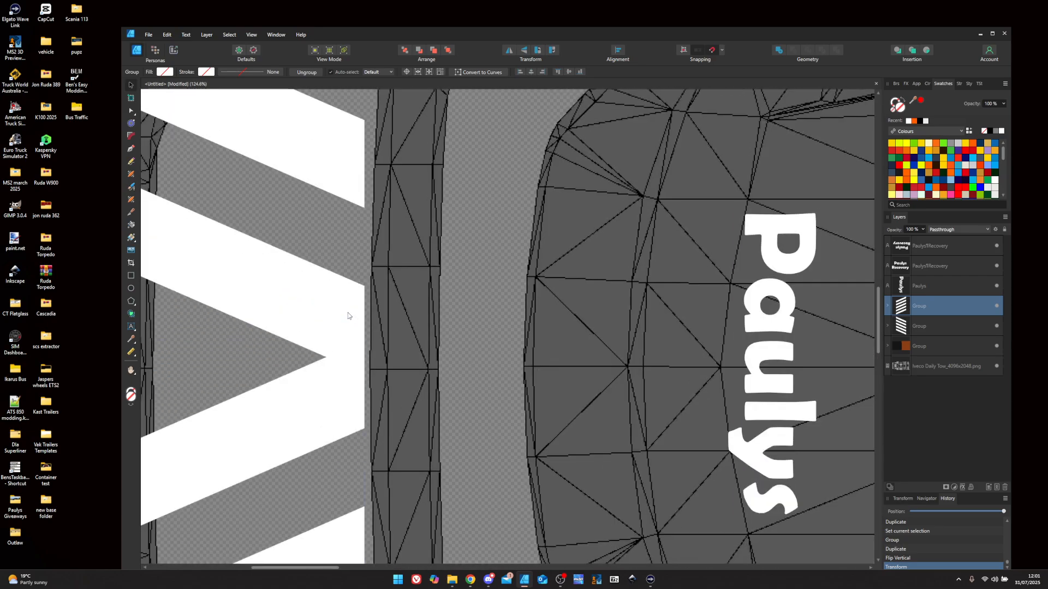
scroll(346, 316, down, 7)
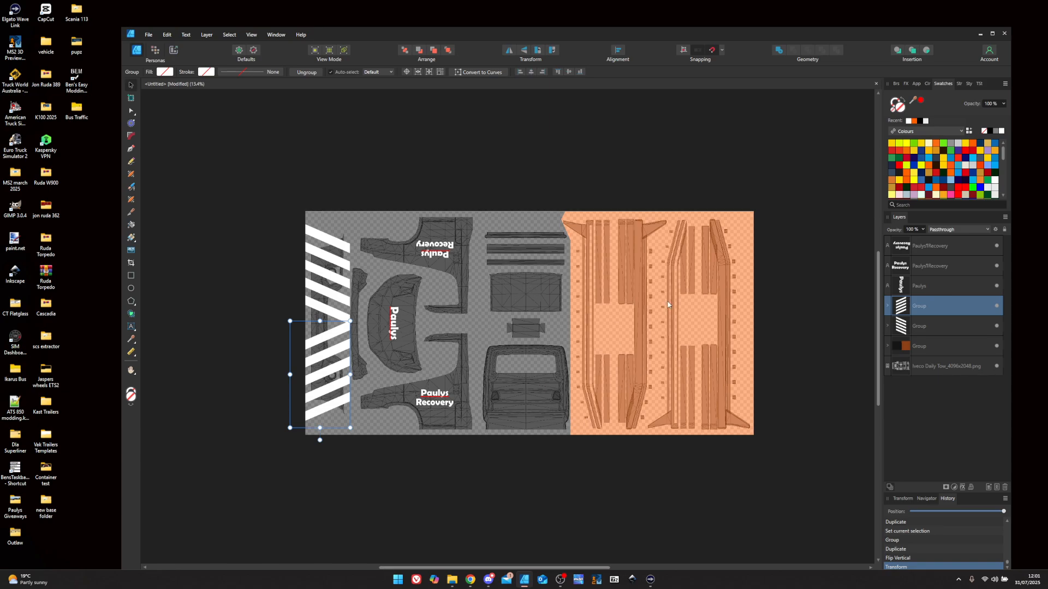
scroll(696, 319, up, 3)
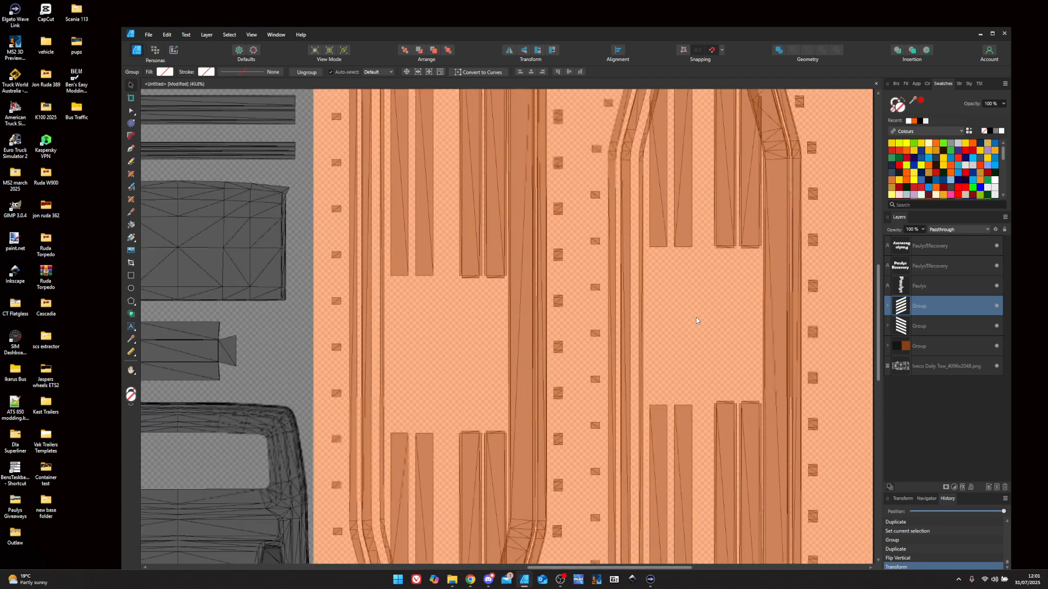
scroll(696, 317, down, 3)
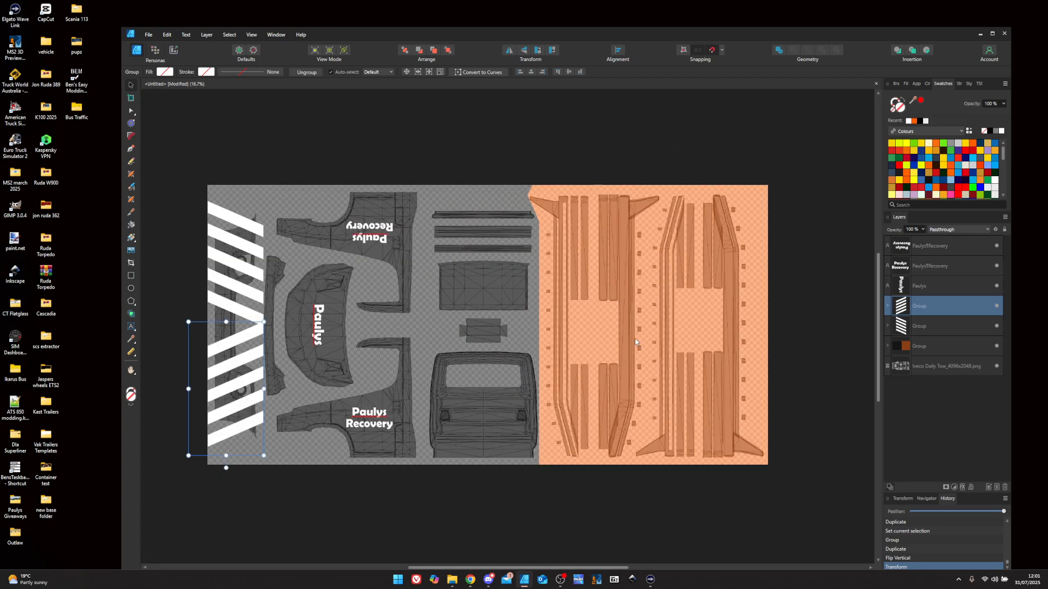
- Add enlarged white 'Paulys 24HR Recovery' text, rotated clockwise to run vertically along the orange chassis rail
click(131, 326)
click(567, 258)
text(P)
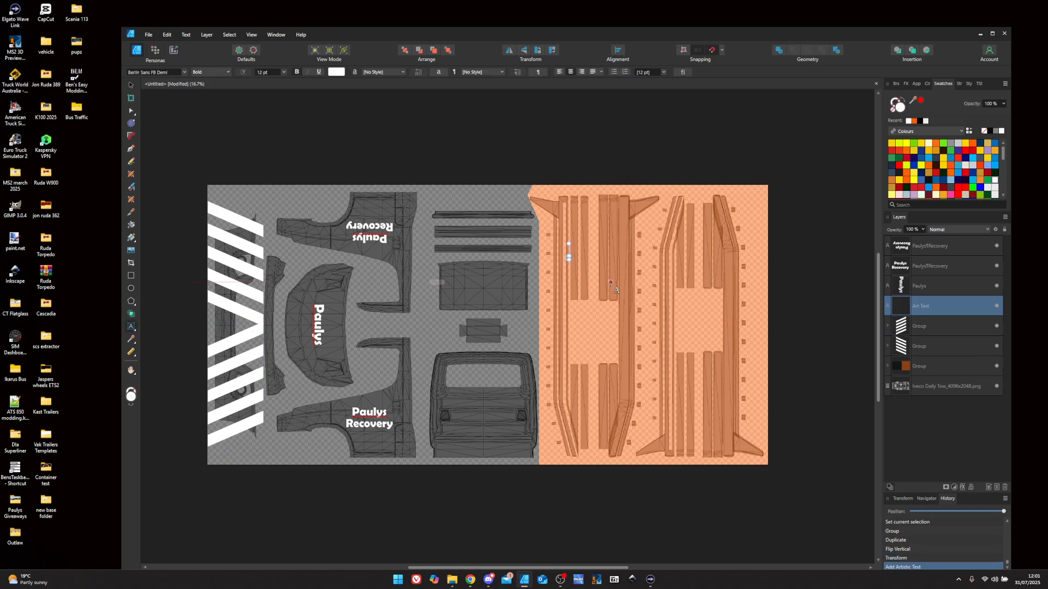
text(aulys )
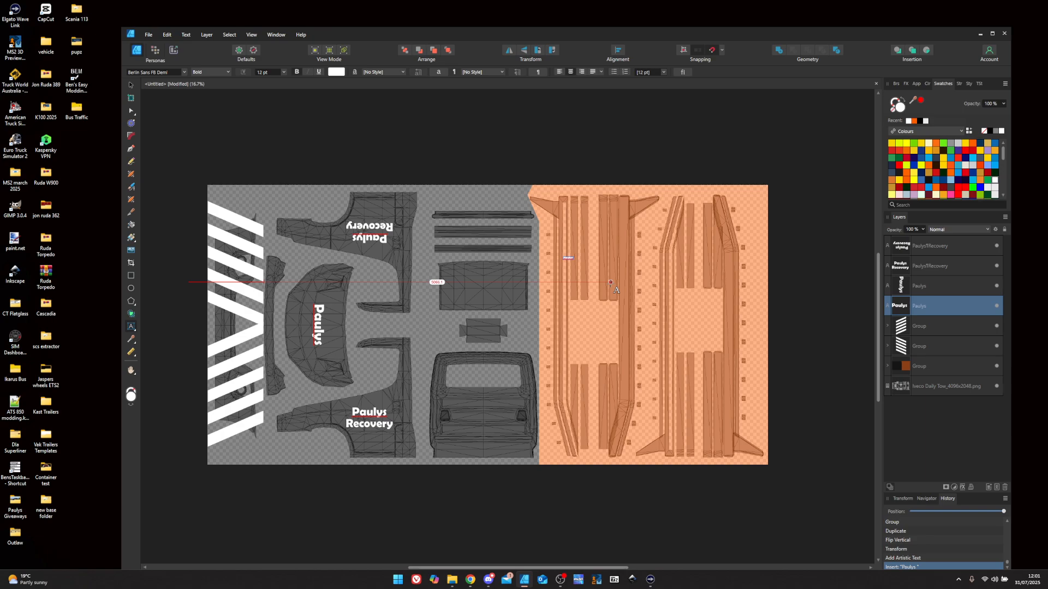
text(24HR Recovery)
key(Escape)
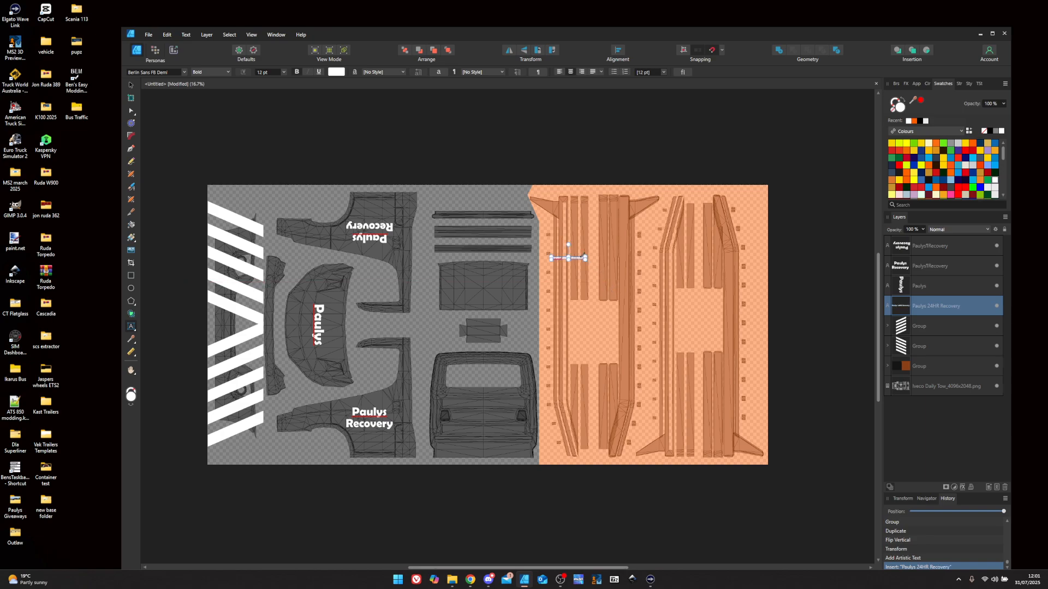
drag(585, 257, 680, 217)
click(553, 51)
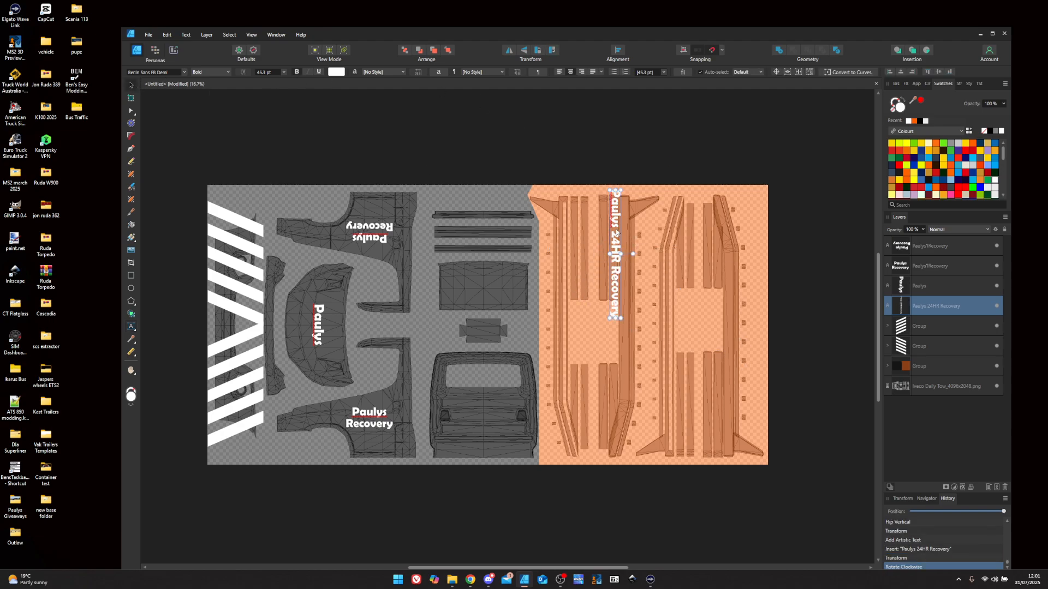
drag(616, 233, 627, 270)
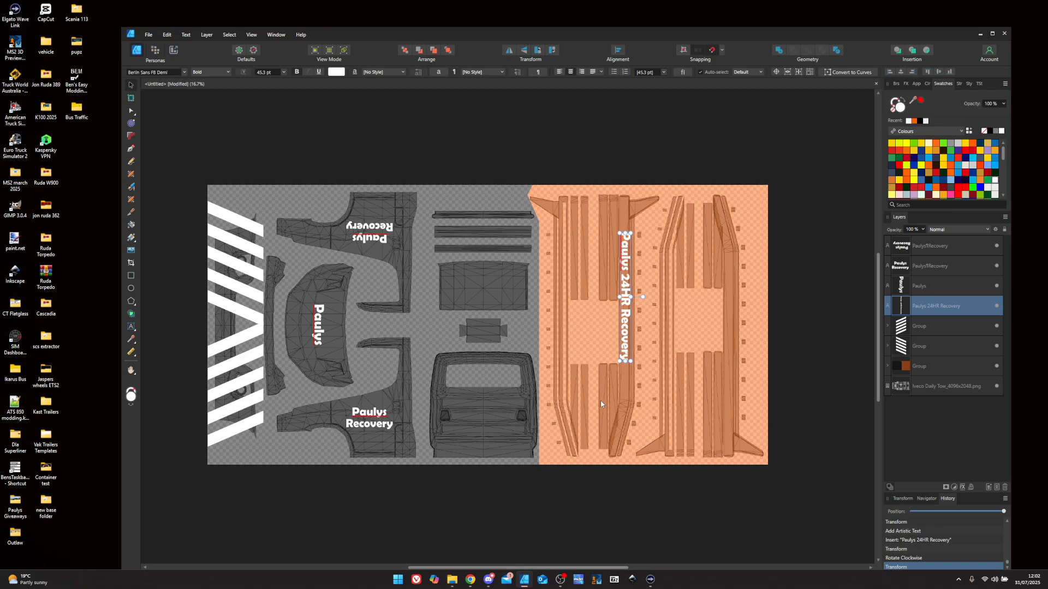
- Shrink the vertical label to about 31 pt and nudge it slightly up and left
scroll(631, 246, up, 5)
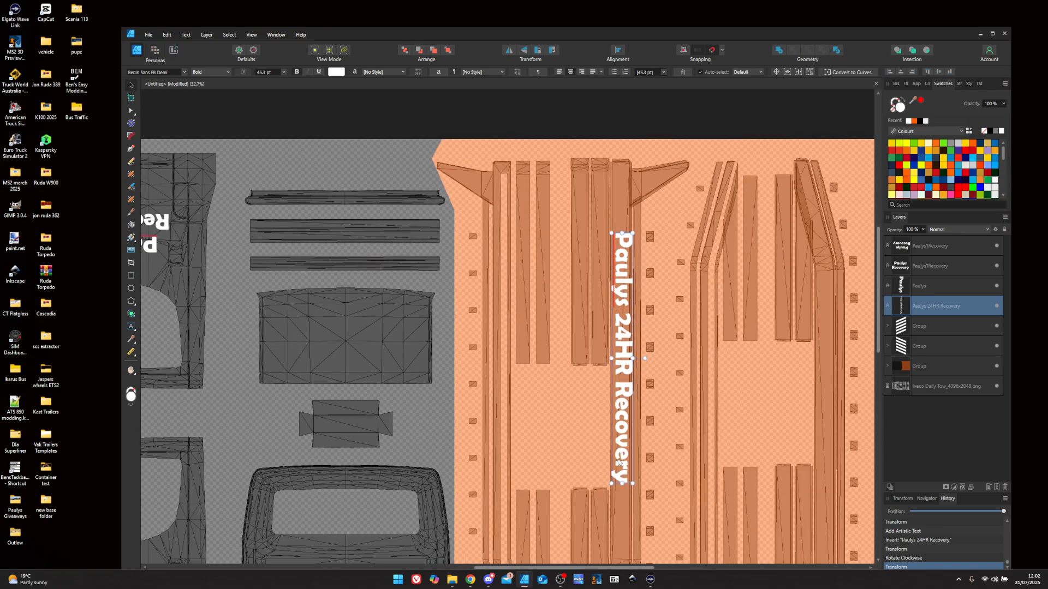
drag(611, 484, 633, 459)
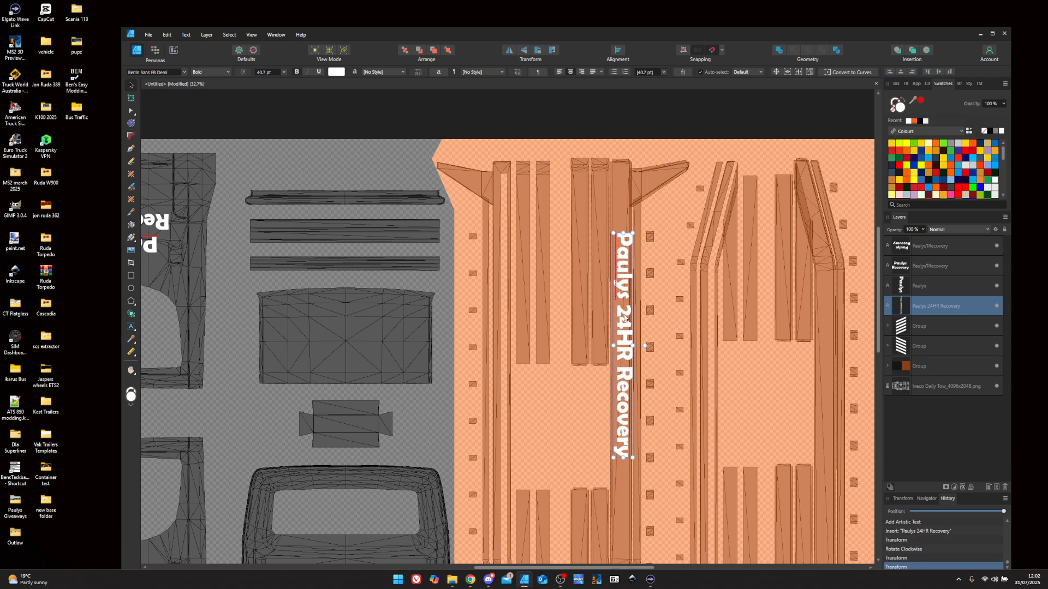
drag(623, 318, 623, 317)
scroll(629, 344, up, 5)
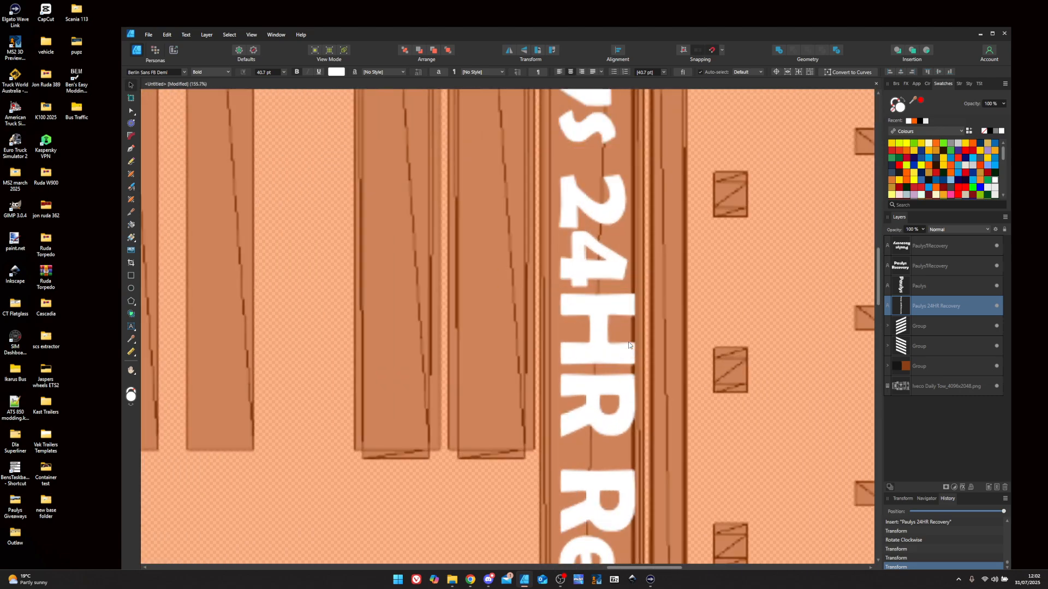
drag(632, 363, 602, 362)
scroll(625, 362, down, 3)
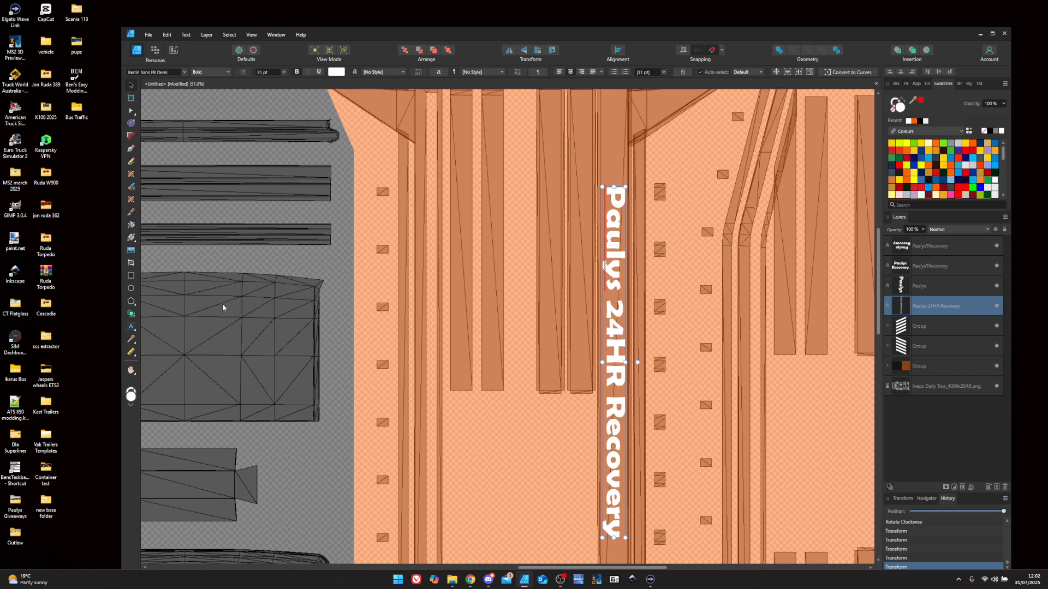
- Change 'HR' to lowercase so the label reads 'Paulys 24hr Recovery', then bring up its context menu
click(131, 326)
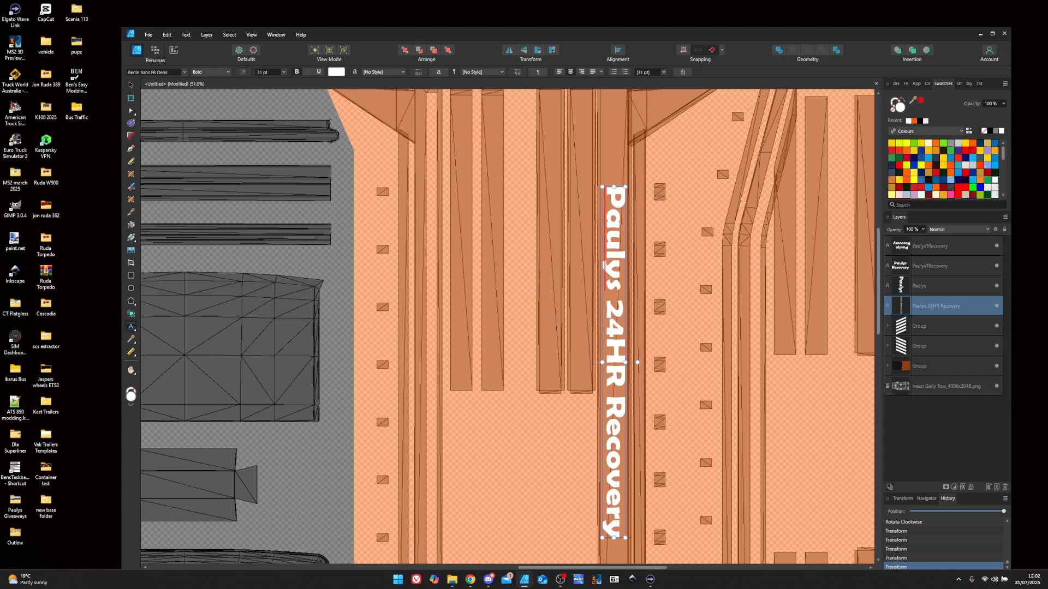
click(616, 386)
key(BackSpace)
key(BackSpace)
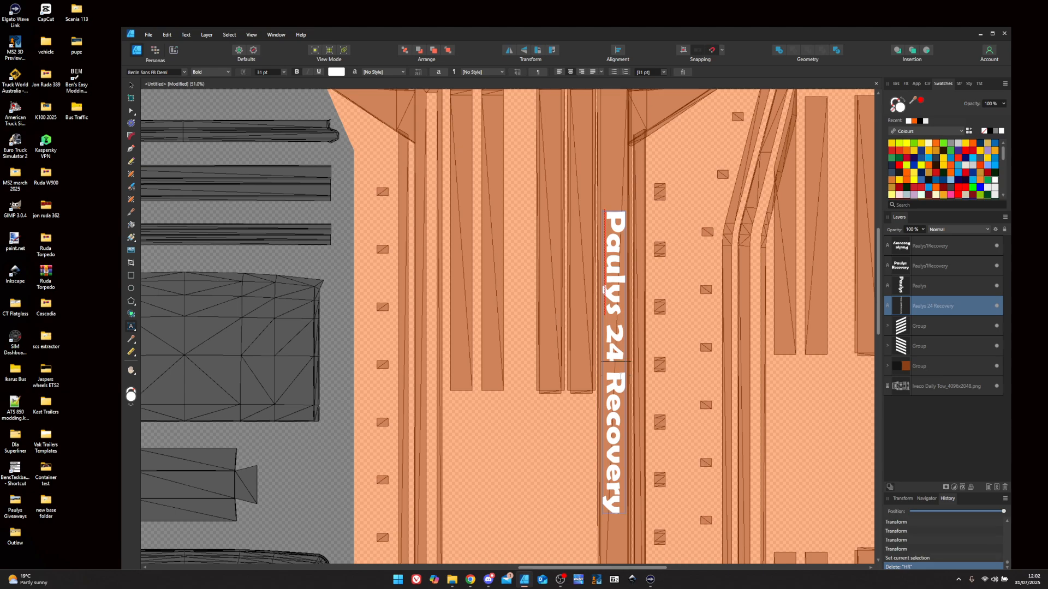
text(hr)
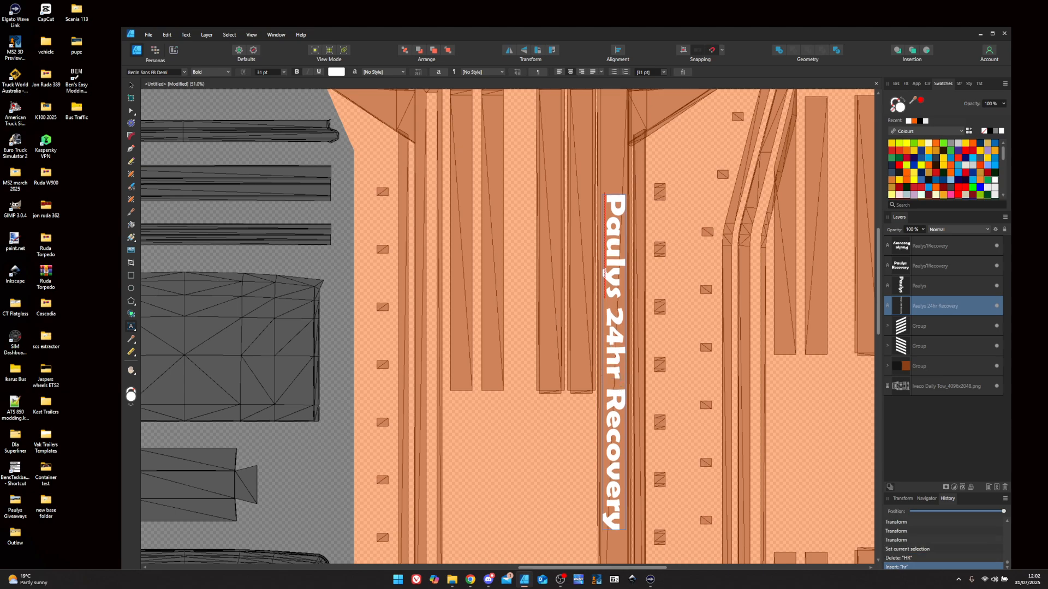
key(Escape)
right_click(615, 257)
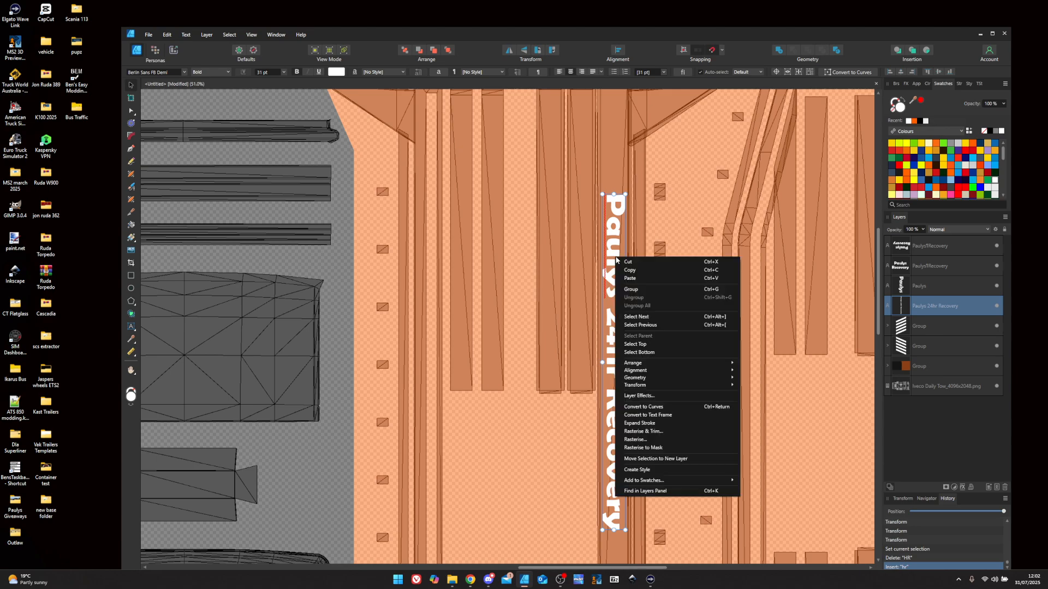
- Give the vertical label a black 4 px Outline layer effect and close Layer Effects
click(658, 395)
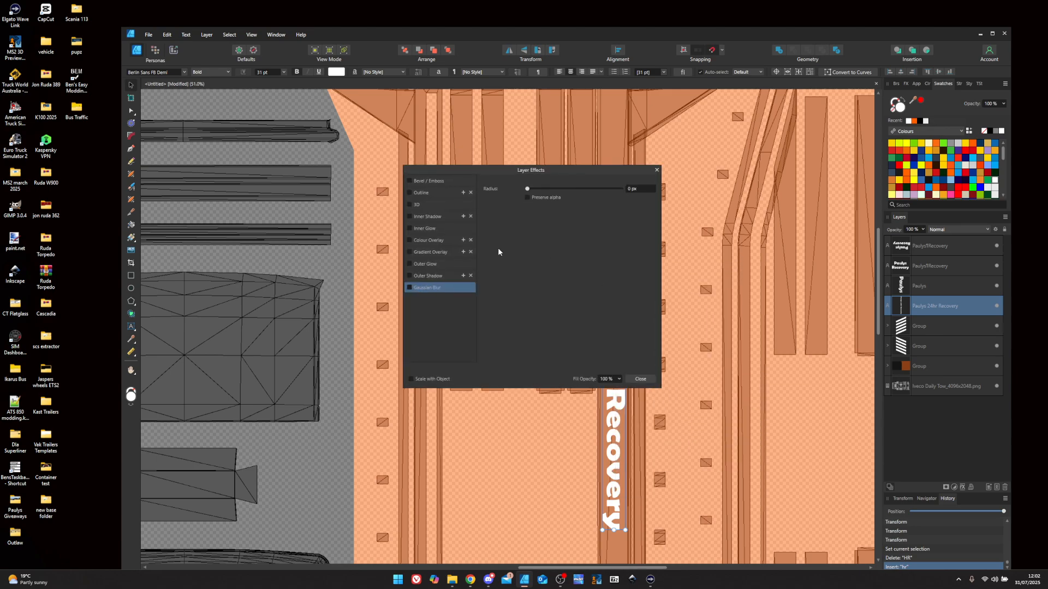
click(410, 193)
scroll(647, 211, up, 2)
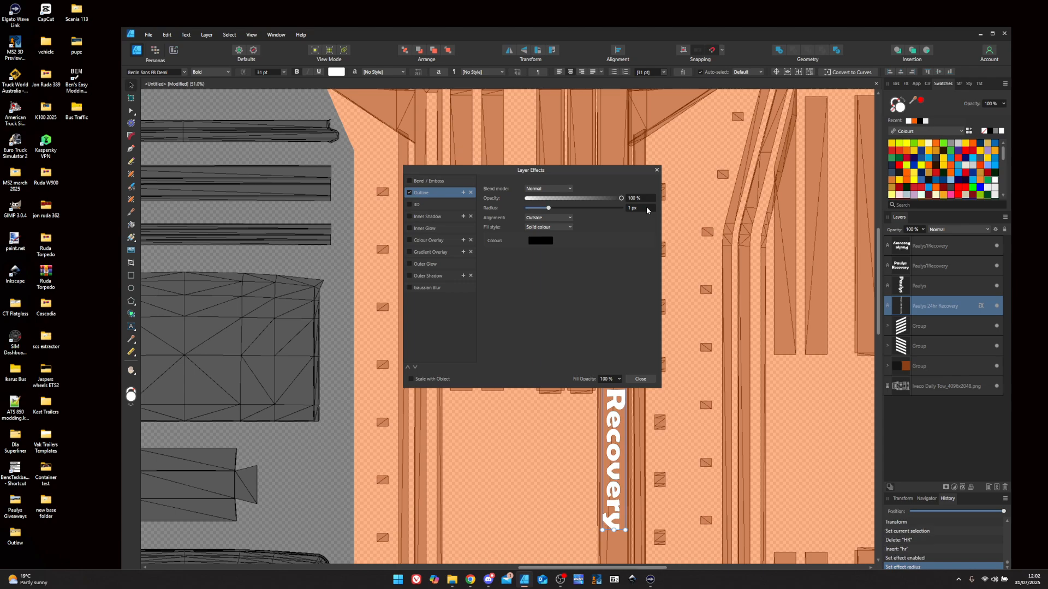
click(657, 170)
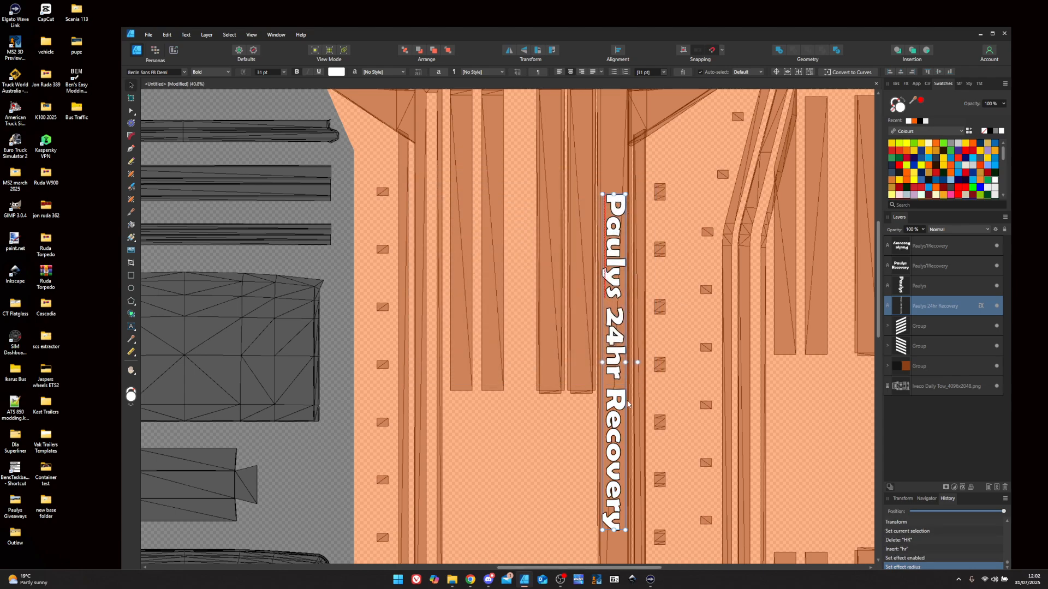
scroll(644, 407, down, 4)
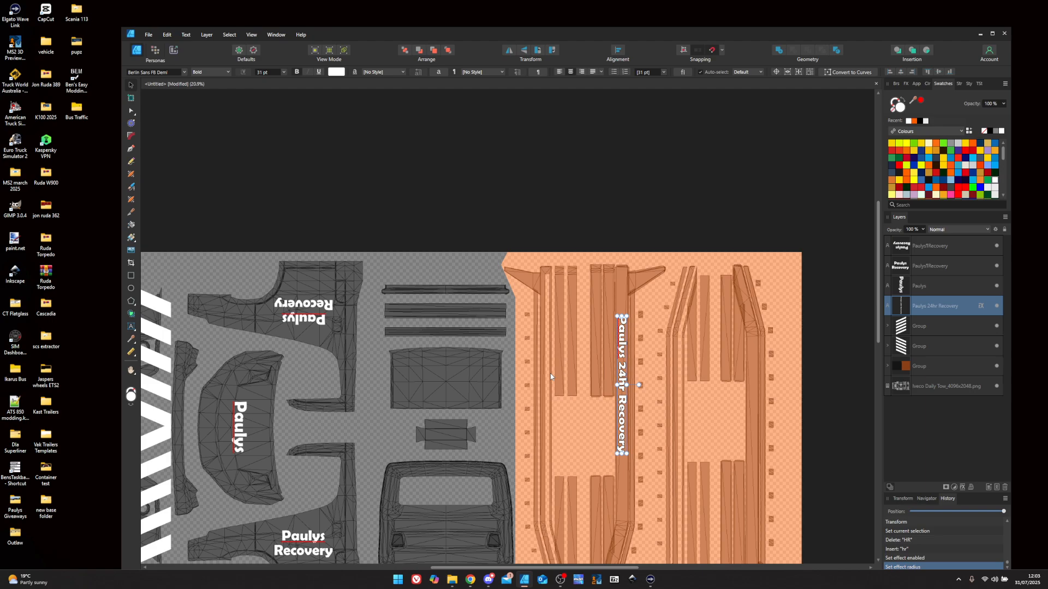
scroll(551, 378, down, 3)
scroll(565, 387, up, 2)
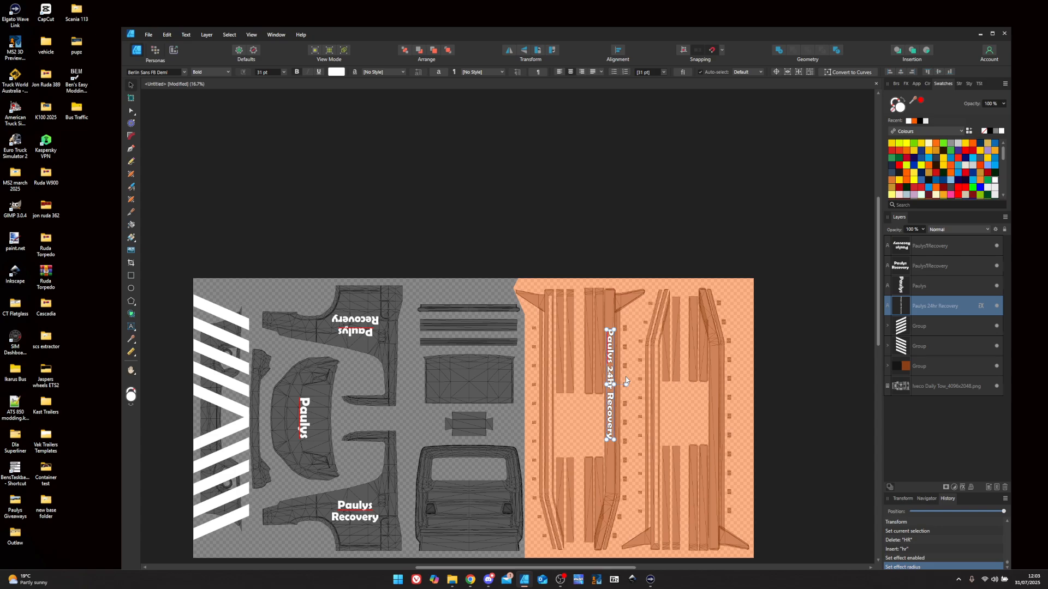
- Duplicate the outlined label with Ctrl+J and place the vertical copy on the right-hand orange rail
key(ctrl+j)
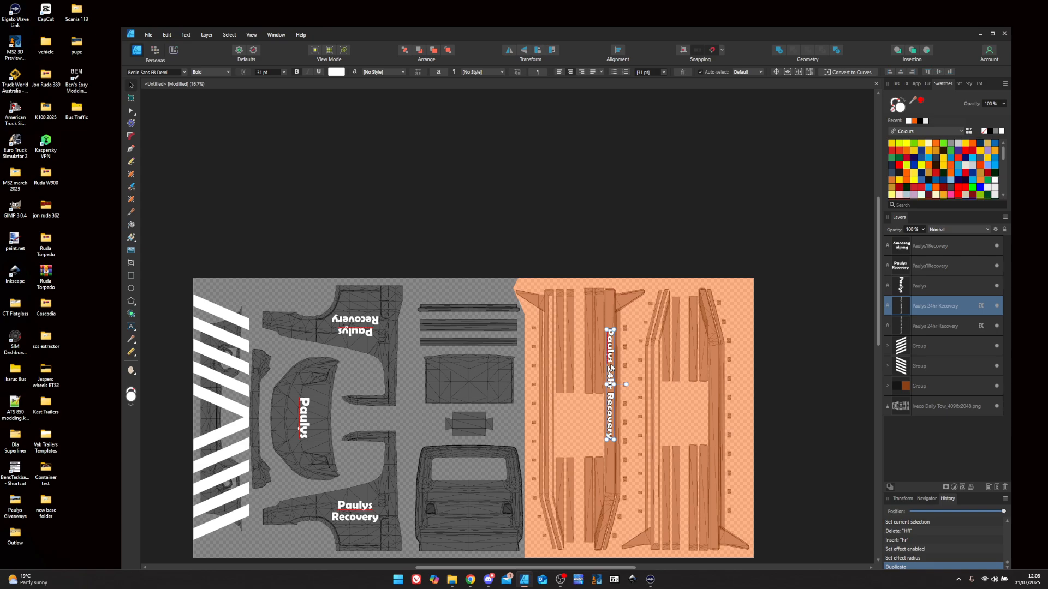
click(537, 50)
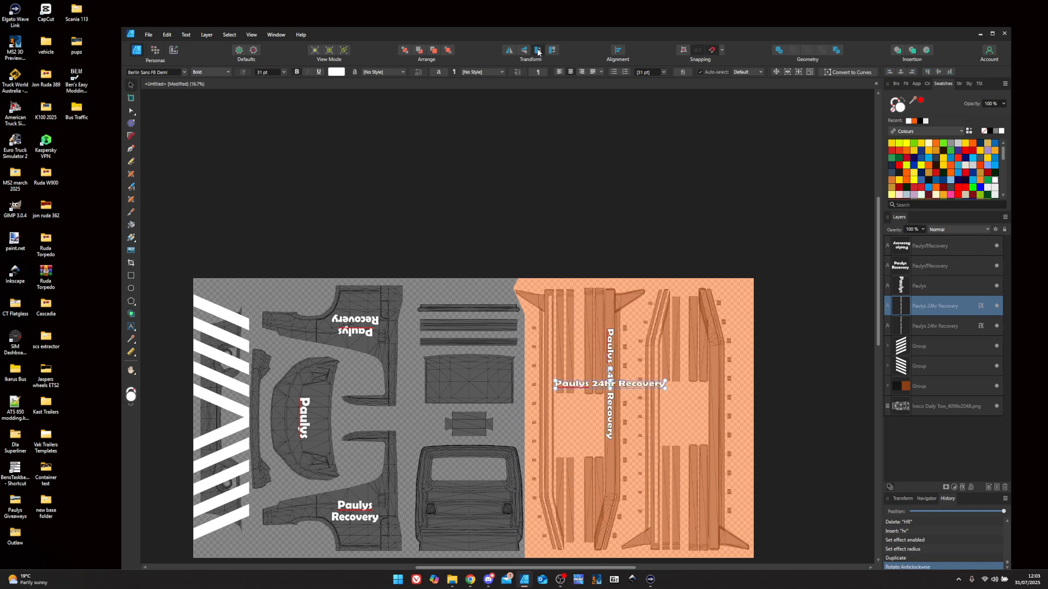
click(538, 50)
drag(615, 400, 717, 468)
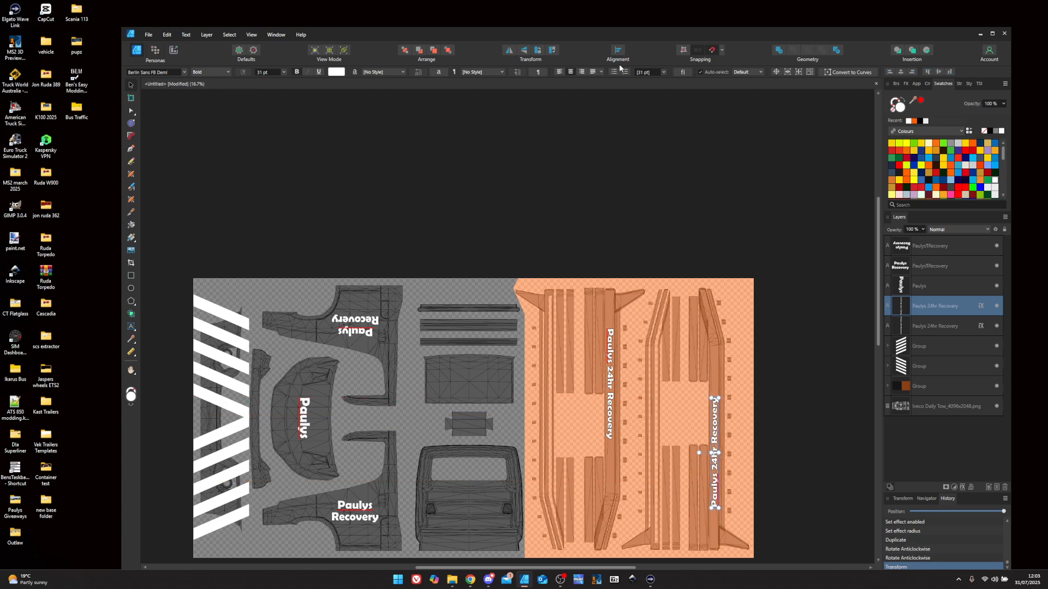
click(551, 50)
click(553, 52)
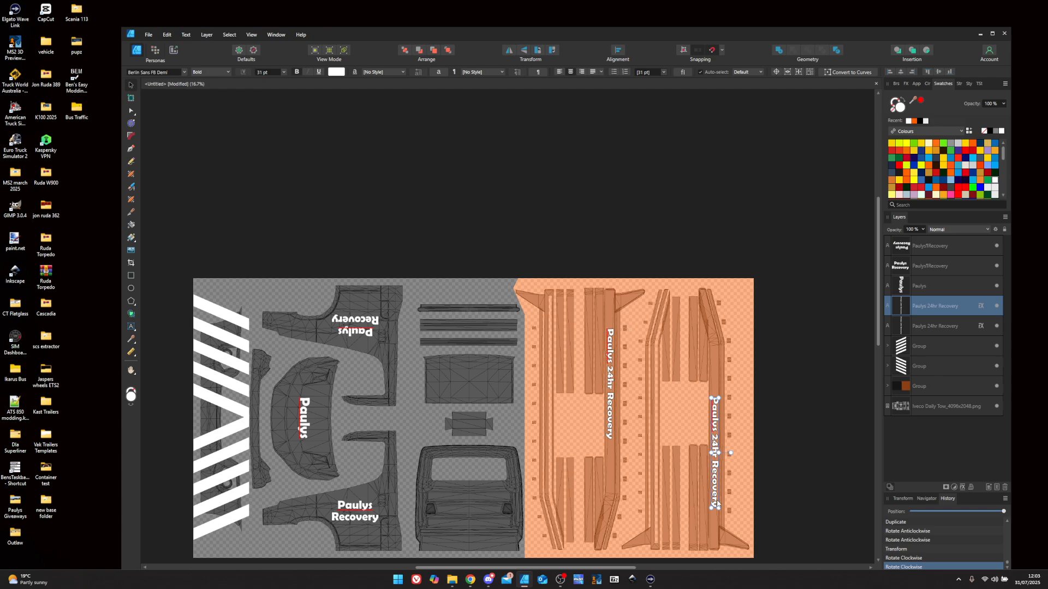
- Nudge the copy down and left with the arrow keys to align it on the rail
key(Down)
key(Down)
key(Down)
key(Down)
key(Down)
key(Down)
key(Down)
key(Down)
key(Down)
key(Down)
key(Down)
key(Down)
key(Down)
key(Down)
key(Down)
key(Down)
key(Down)
key(Down)
key(Down)
key(Down)
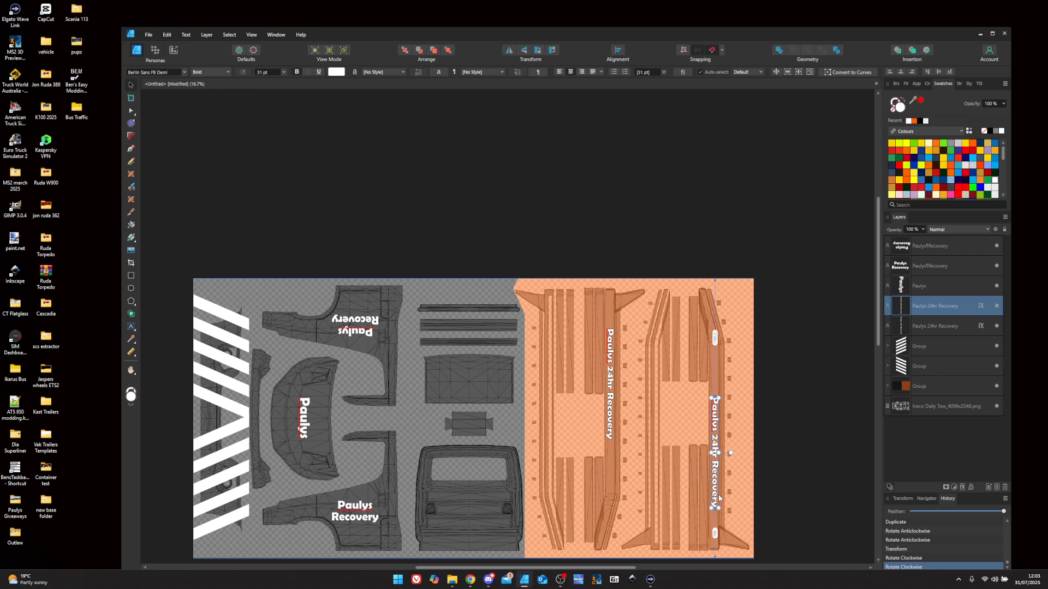
key(Down)
key(Down)
key(Down)
key(Down)
key(Down)
scroll(723, 442, up, 5)
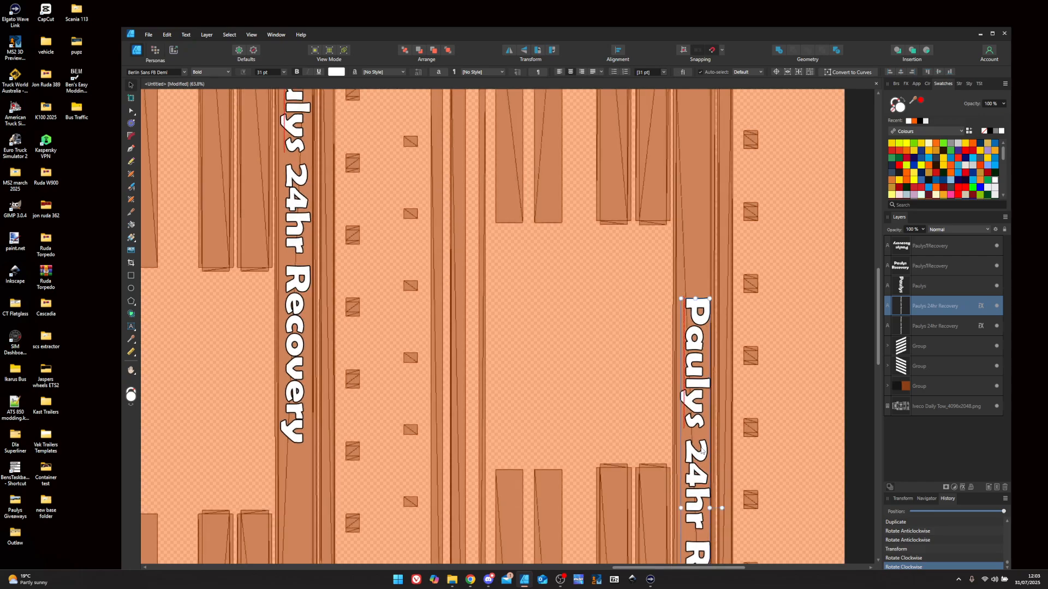
key(Left)
key(Left)
key(Left)
key(Left)
key(Left)
key(Left)
key(Left)
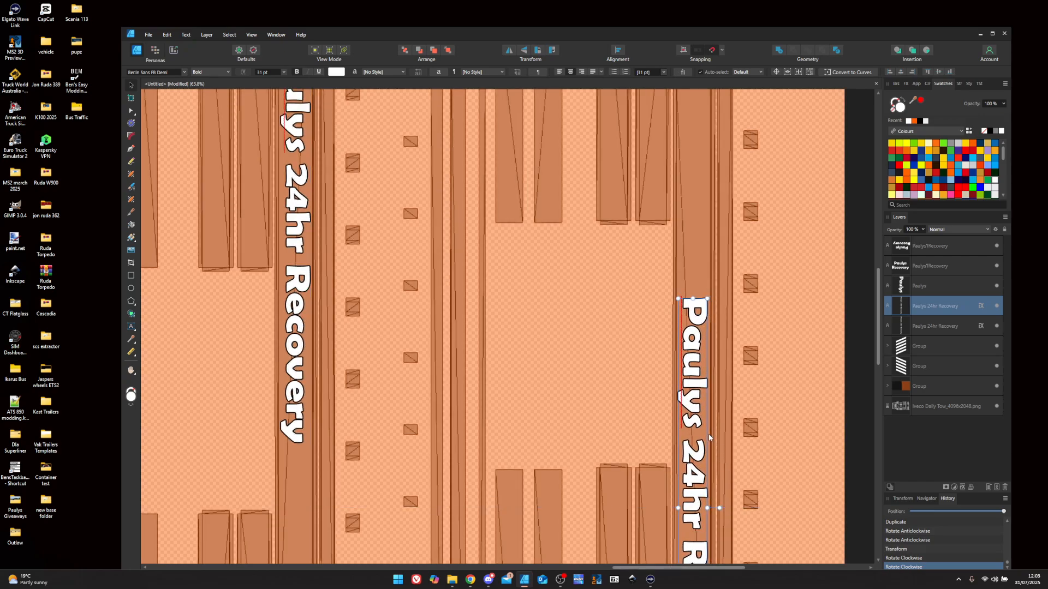
scroll(710, 346, down, 6)
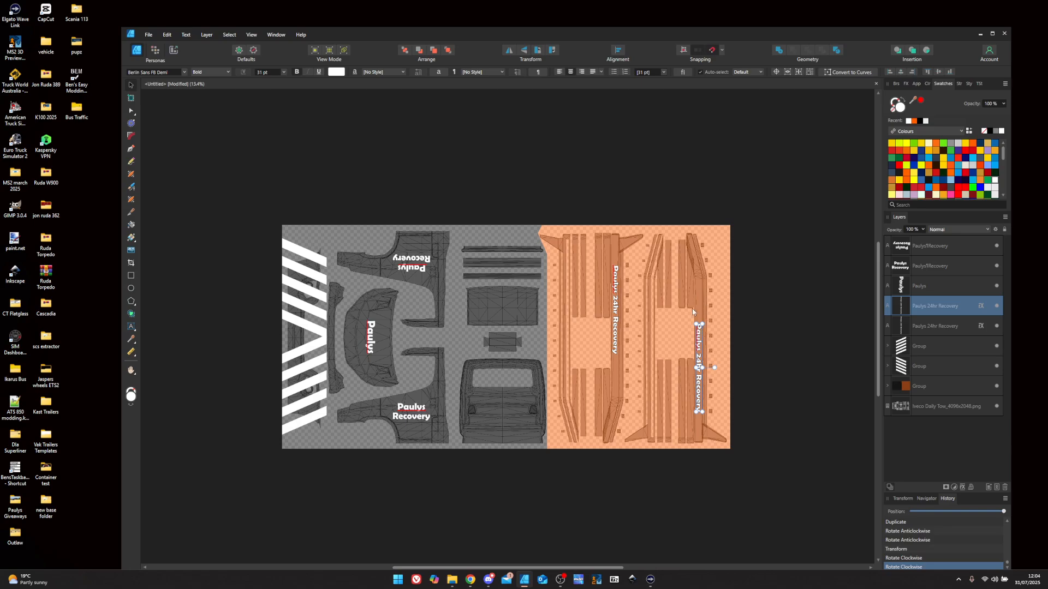
scroll(692, 413, up, 7)
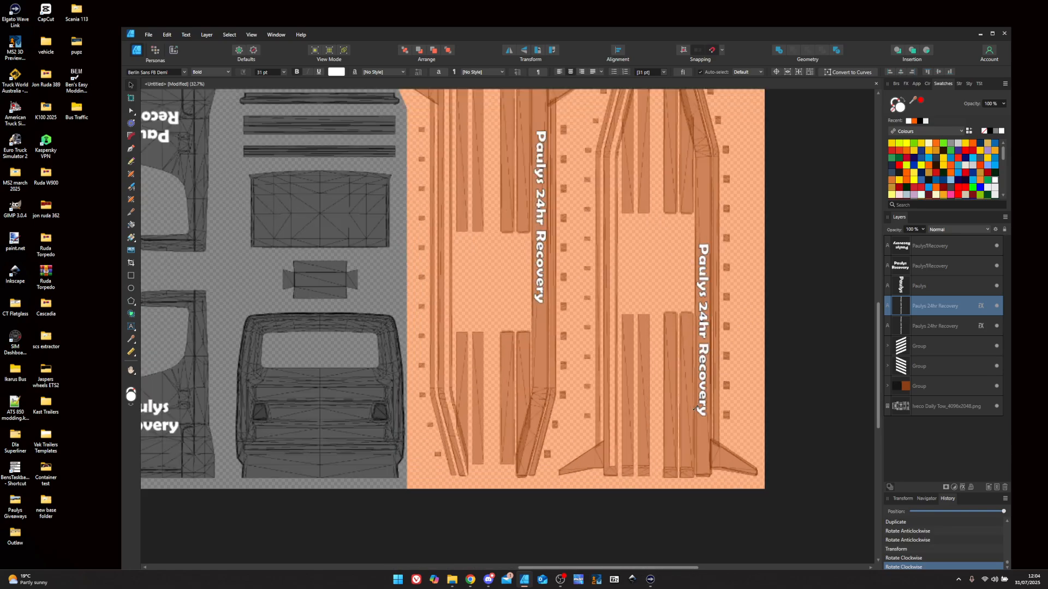
scroll(659, 296, down, 8)
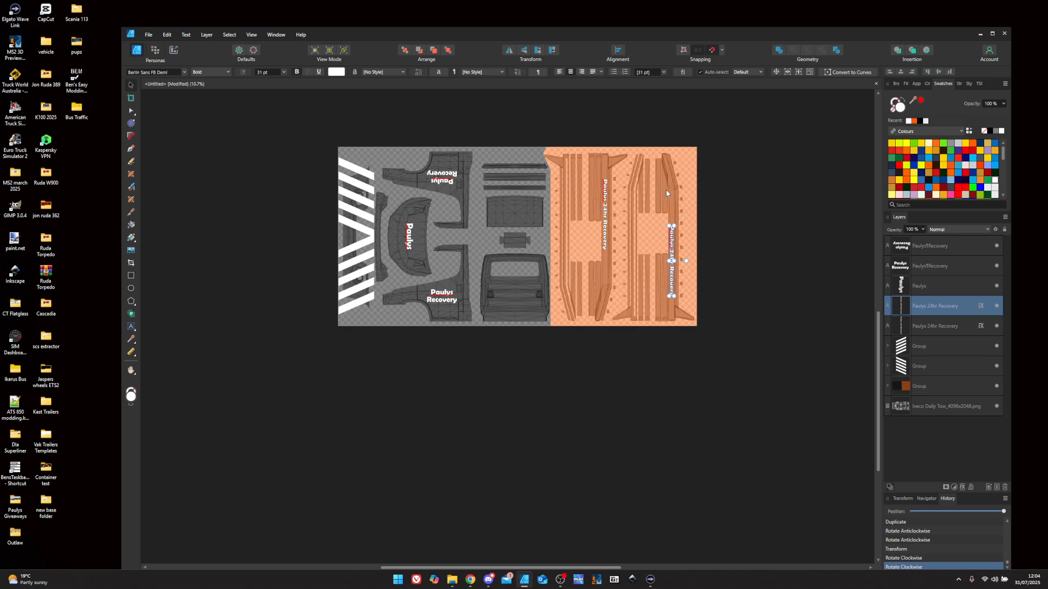
- Type the recovery company's phone number as new white artistic text near the upper orange rail
scroll(658, 195, up, 3)
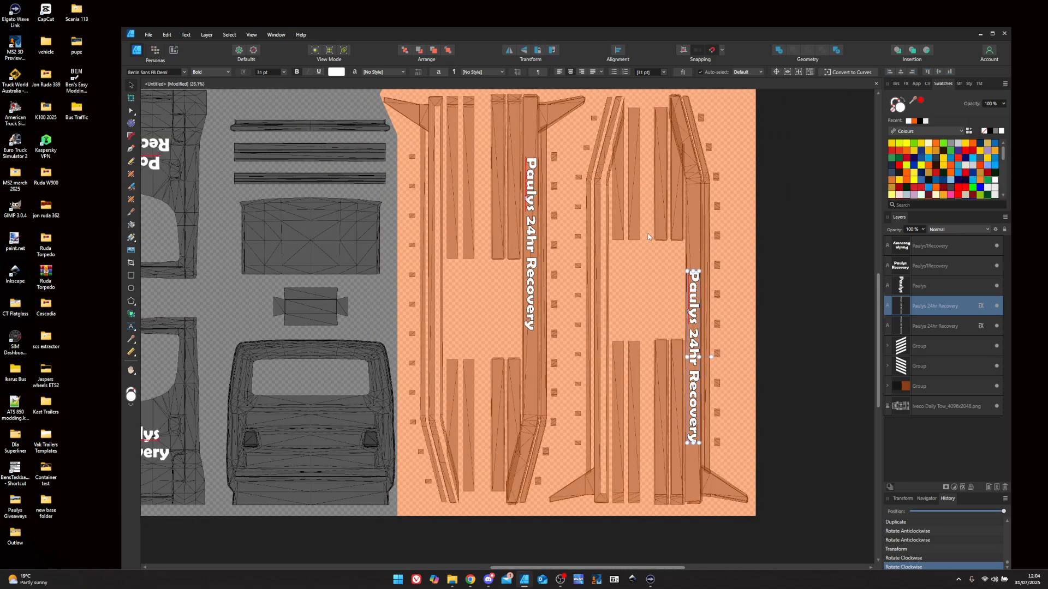
click(131, 326)
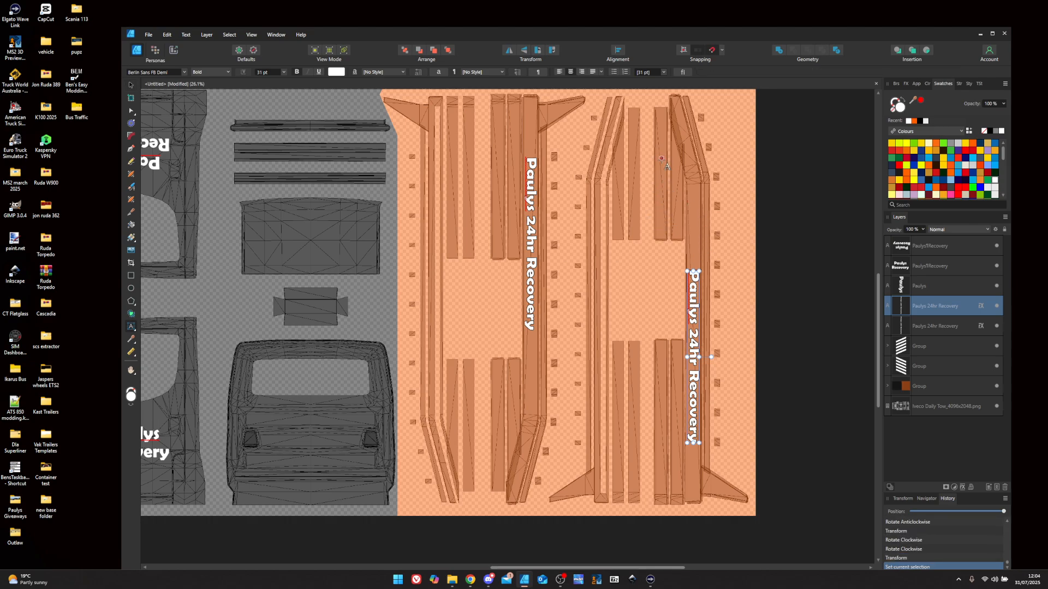
click(659, 160)
double_click(659, 159)
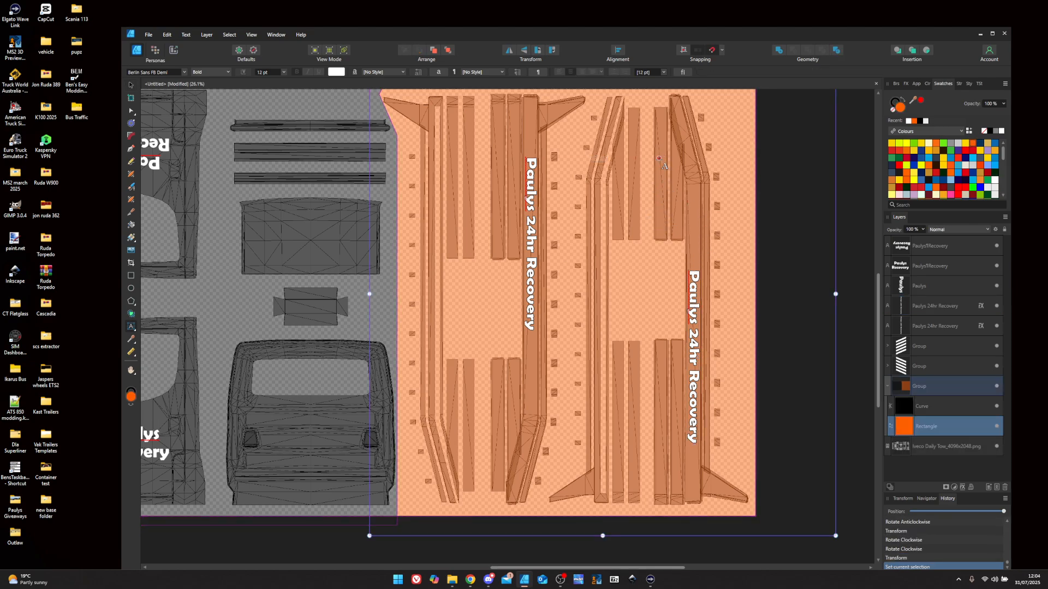
click(662, 195)
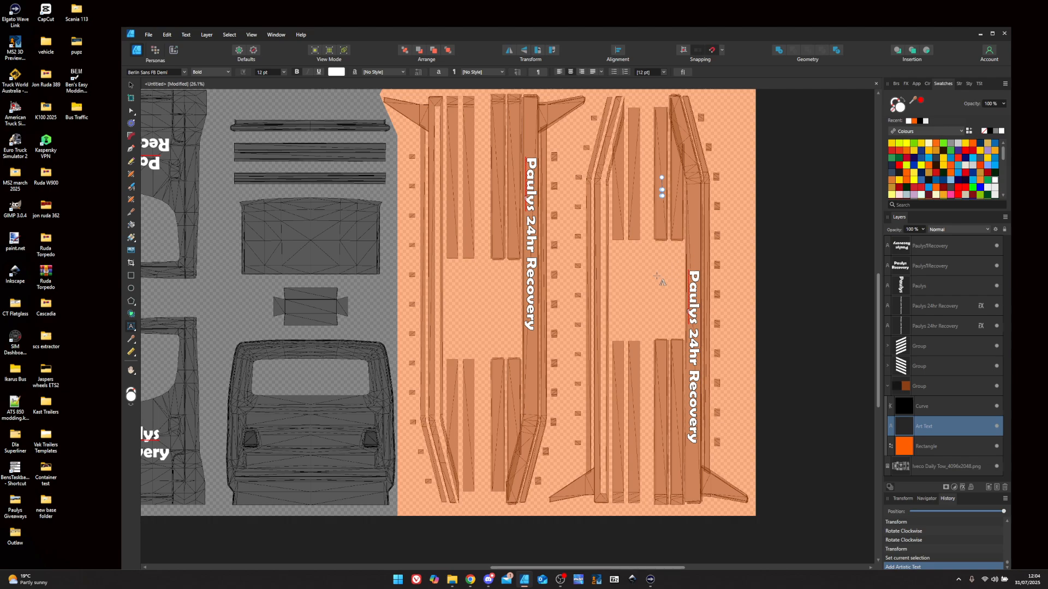
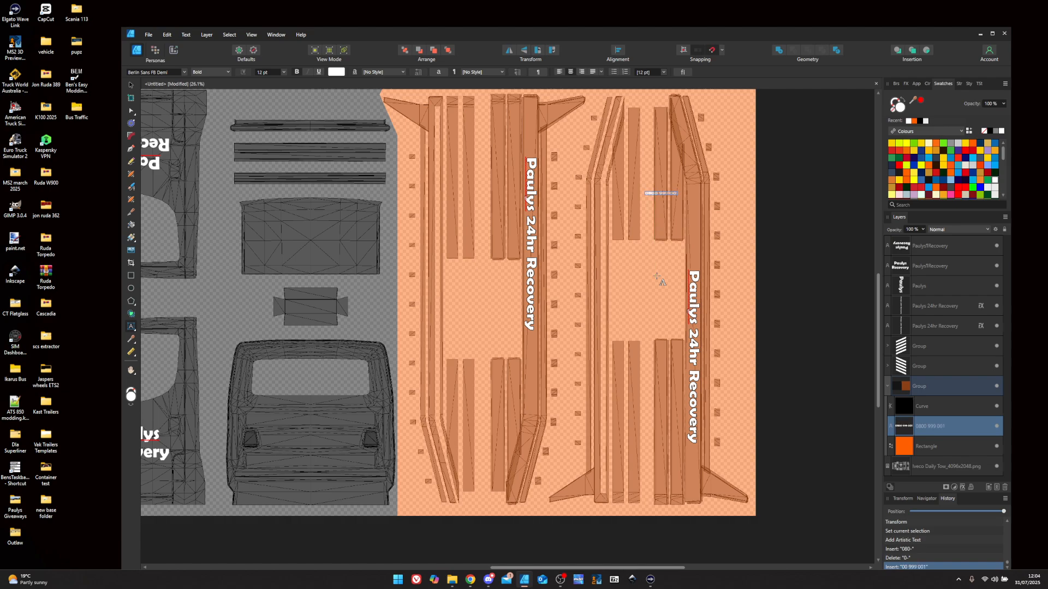
key(Escape)
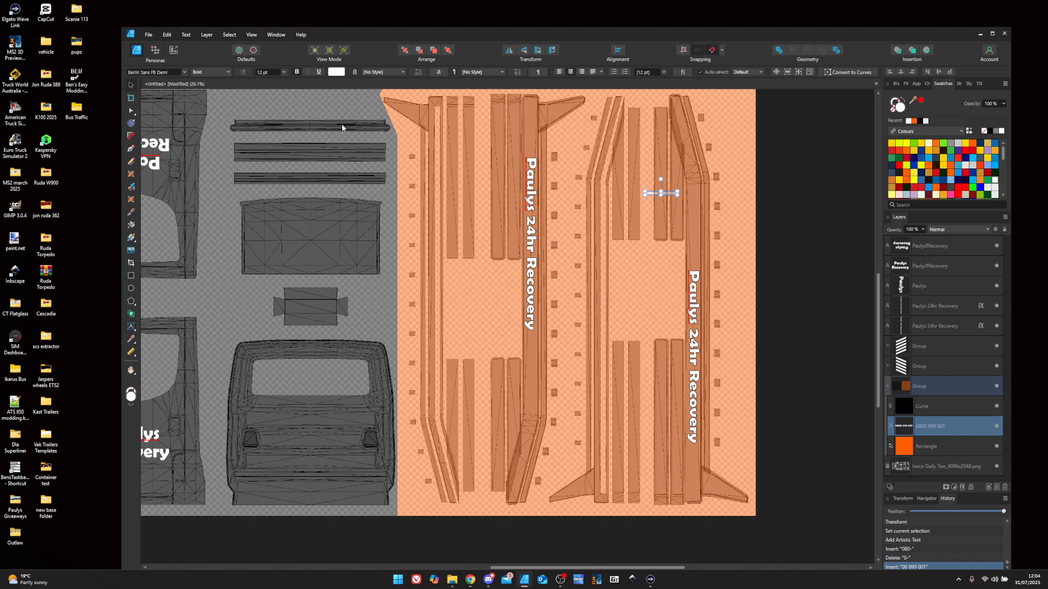
- Move the number's layer above the Group, rotate it vertical and enlarge it to about 30 pt
drag(930, 429, 928, 380)
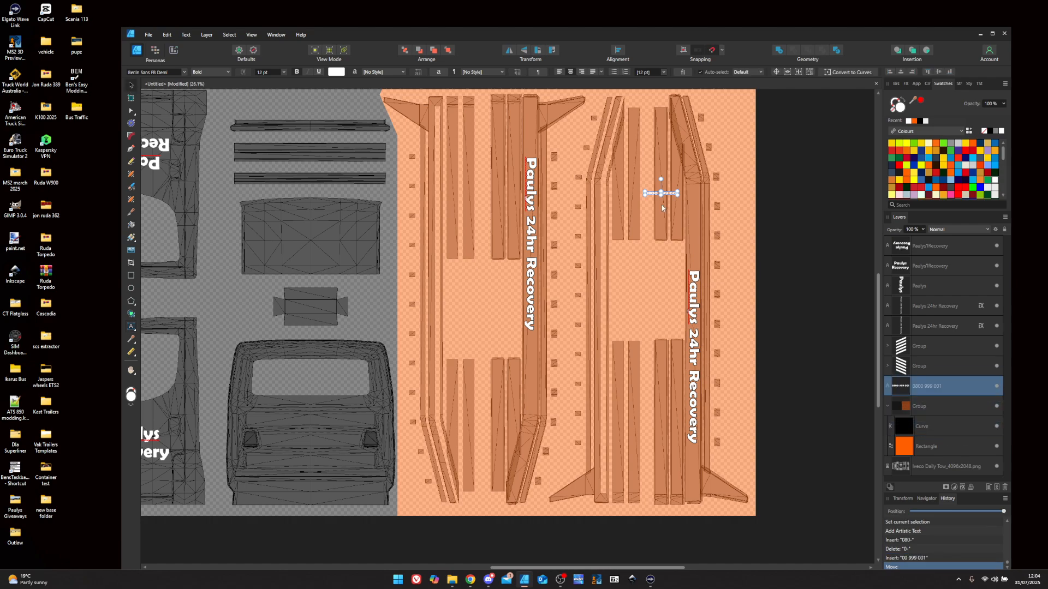
click(553, 50)
mouse_move(661, 177)
mouse_down()
mouse_move(702, 131)
mouse_move(662, 157)
mouse_up()
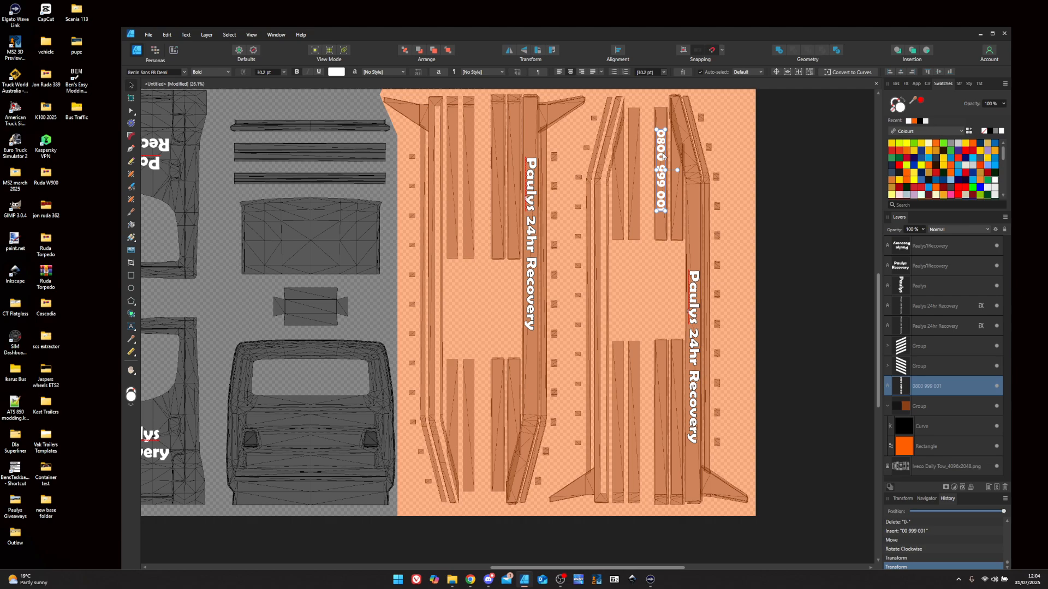
- Duplicate the phone number and set the copy vertically on the lower left orange rail
key(ctrl+j)
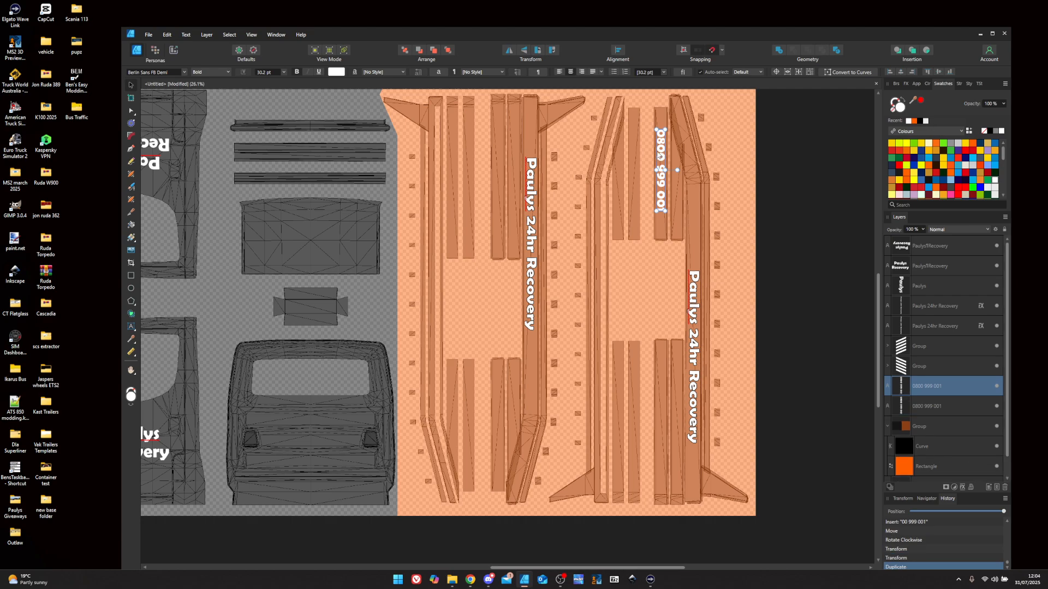
drag(663, 157, 492, 394)
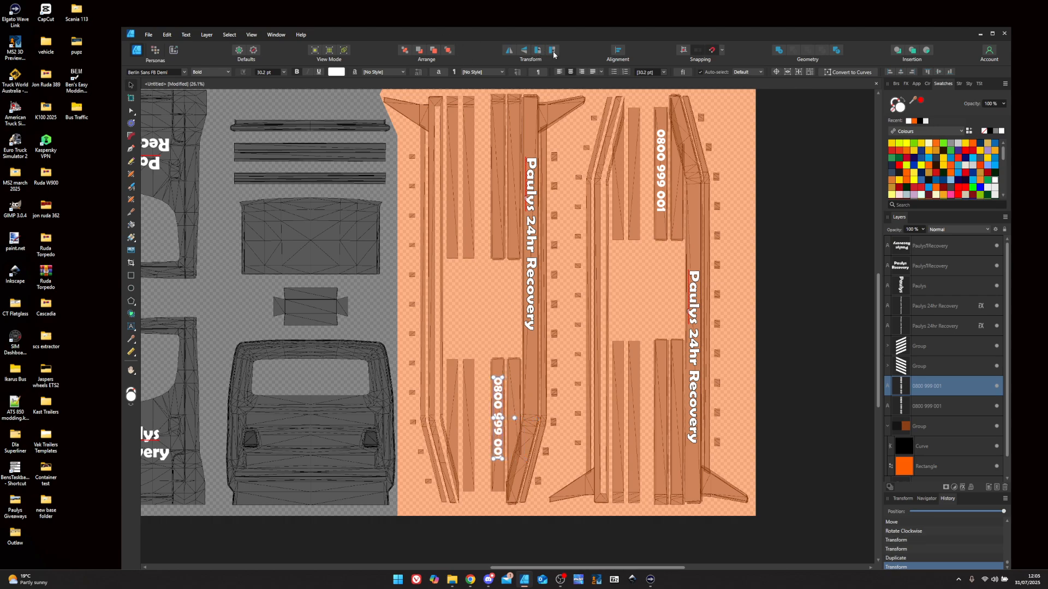
click(553, 54)
click(553, 54)
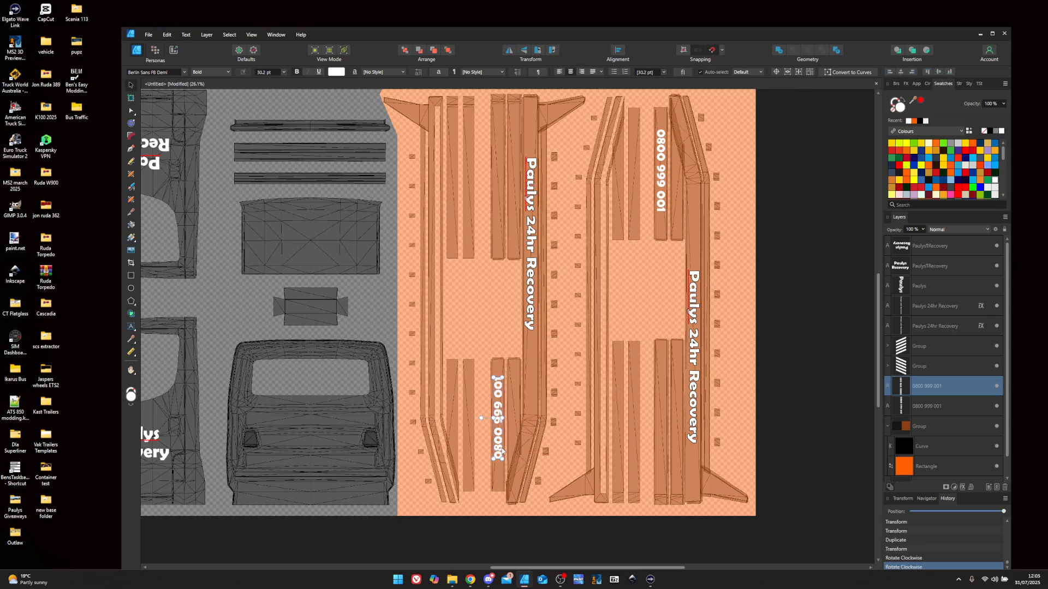
click(554, 52)
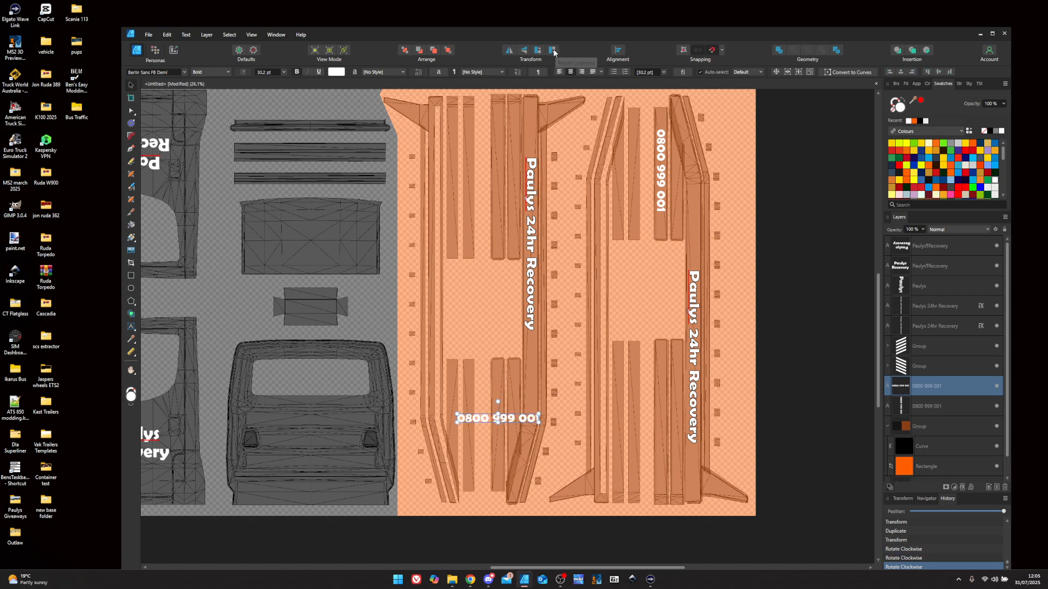
click(554, 53)
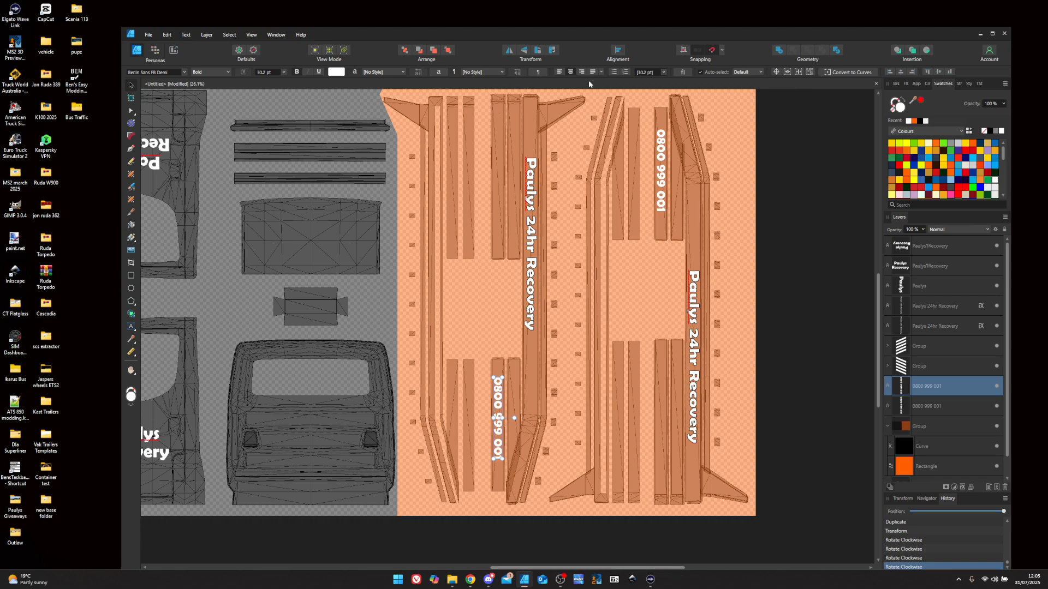
click(132, 326)
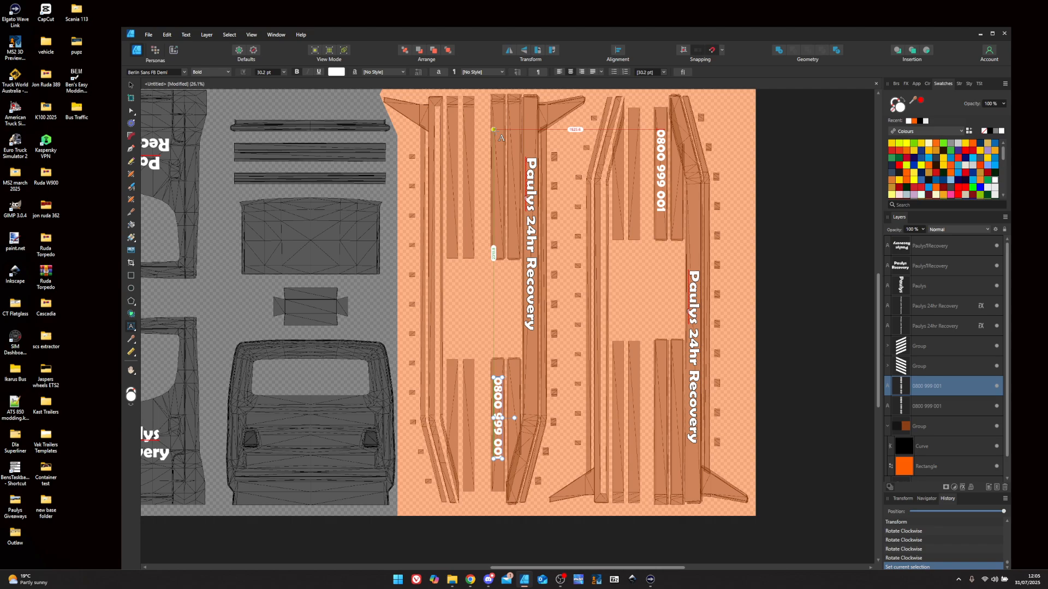
- Type 'Anytime Anywhere' as new white text on the left orange strip
click(497, 131)
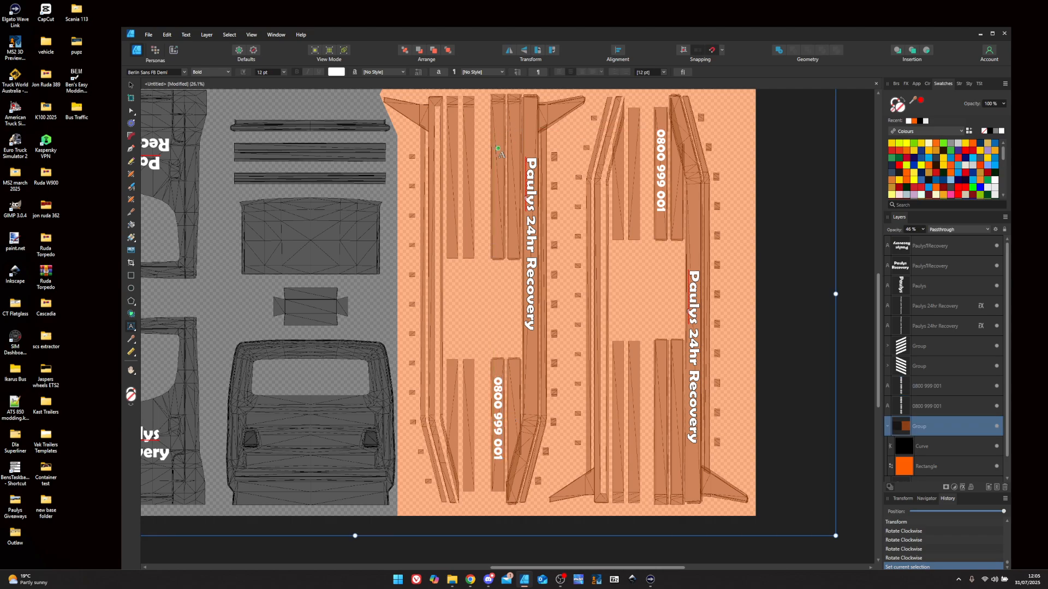
click(498, 143)
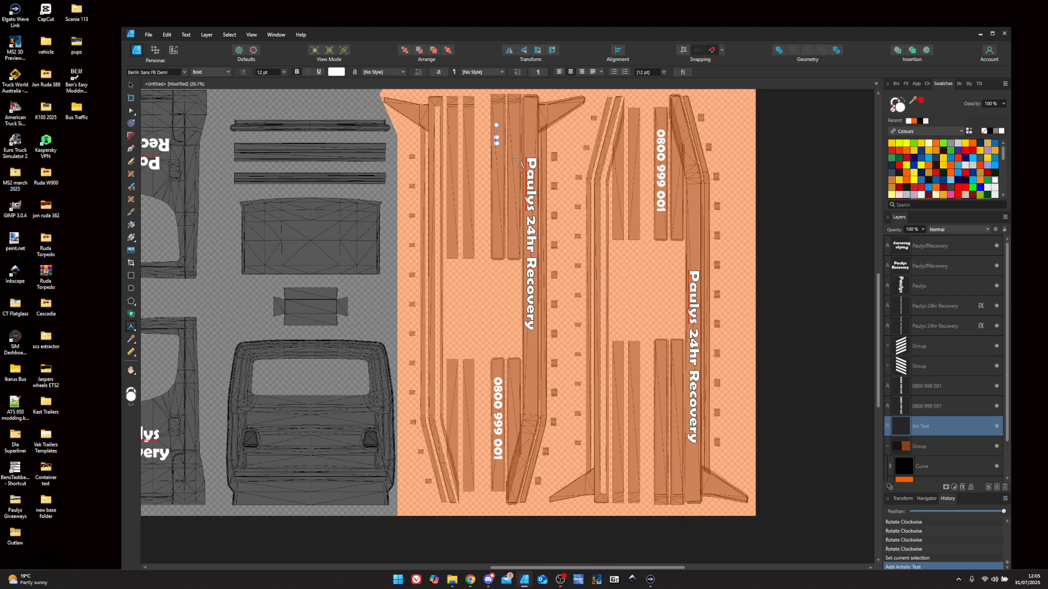
text(Anytime Anywhere)
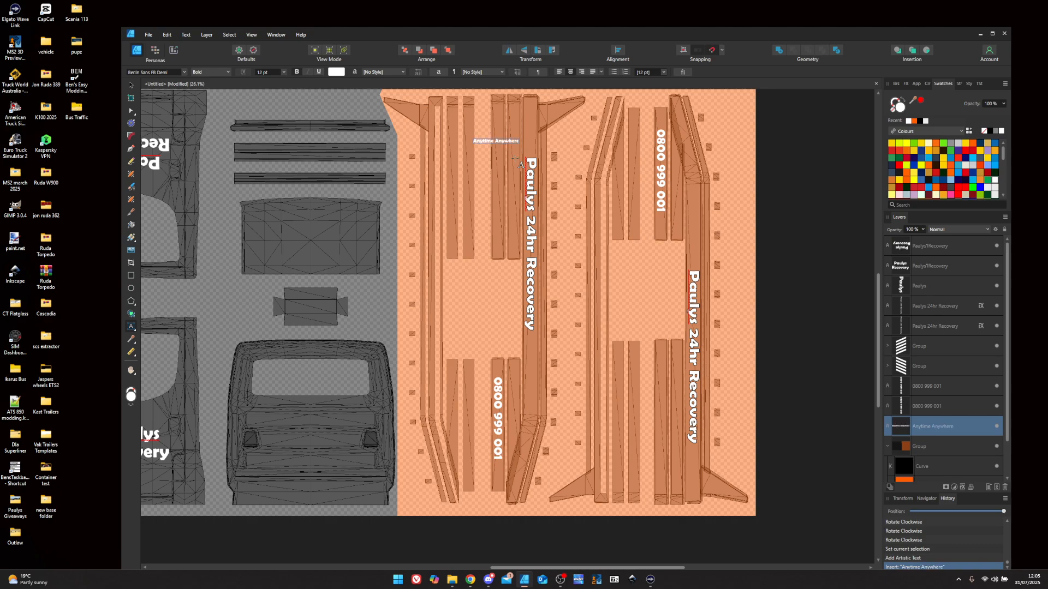
key(Escape)
- Rotate the slogan vertical, move it onto the upper left strip, and scale and narrow it to about 28 pt
click(131, 85)
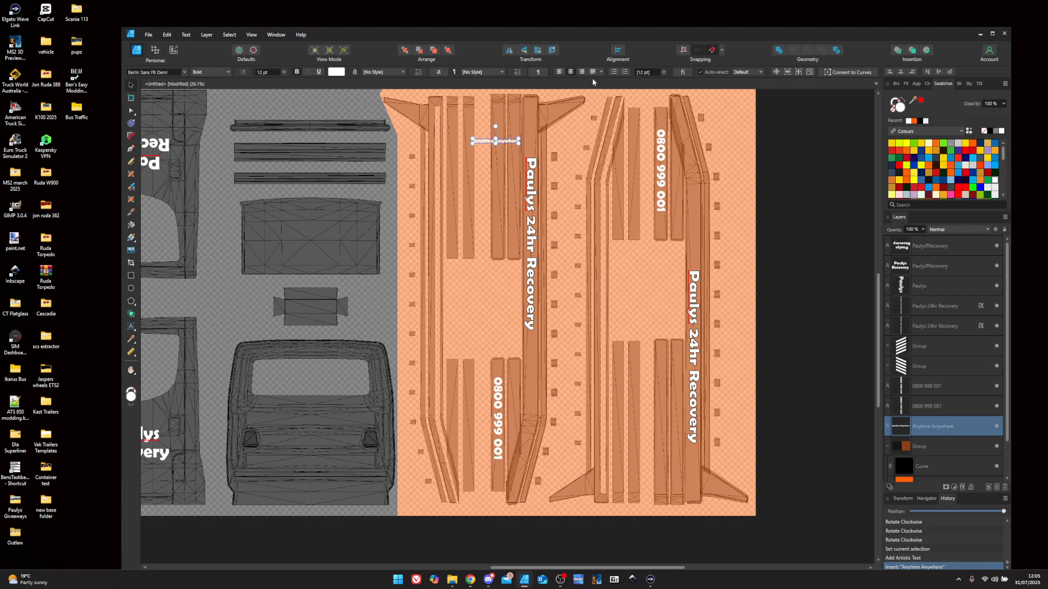
click(551, 51)
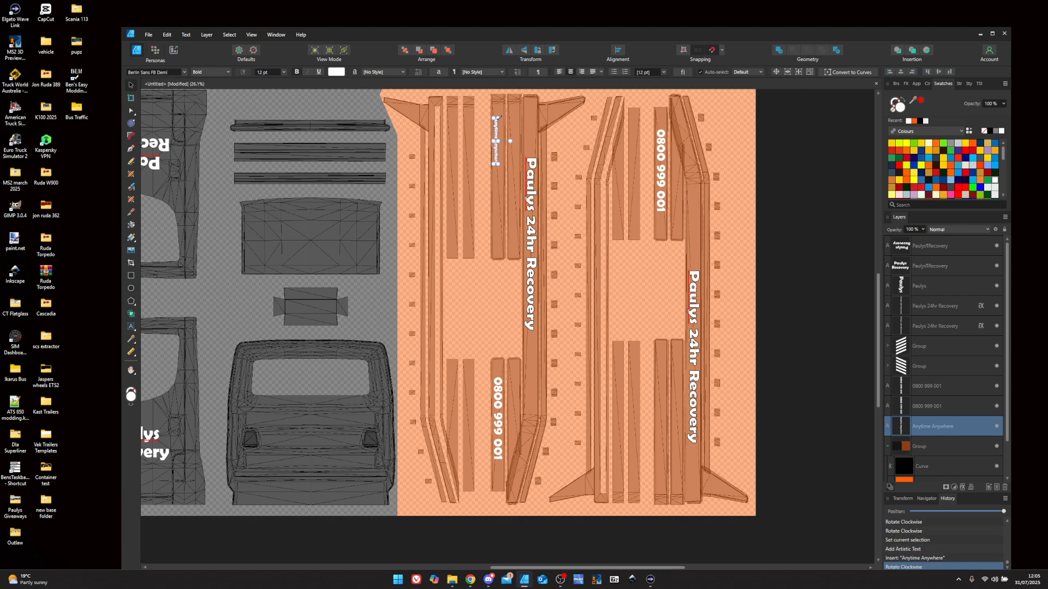
drag(498, 118, 506, 72)
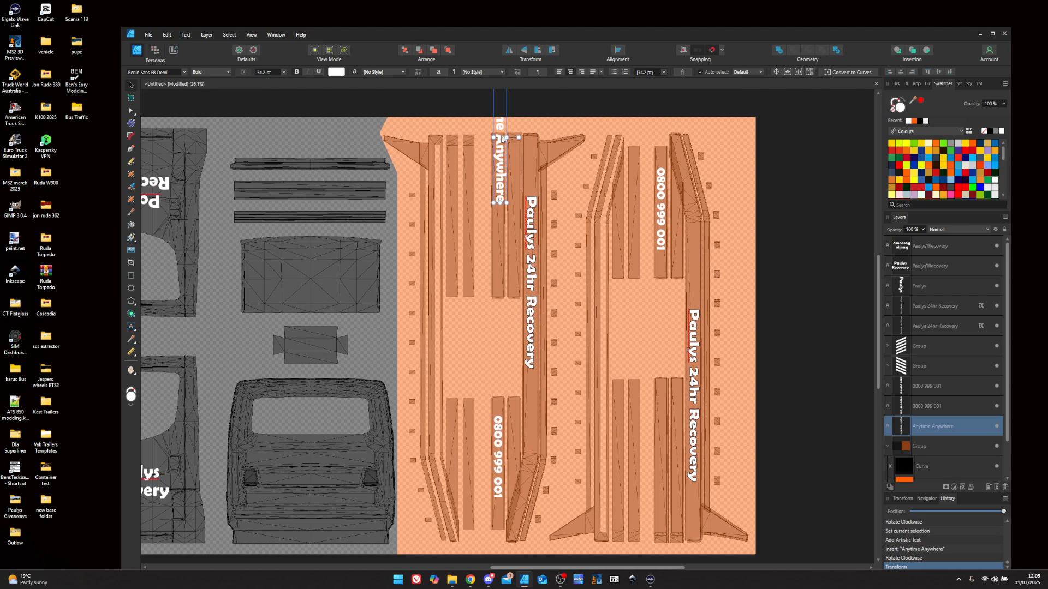
drag(502, 139, 500, 211)
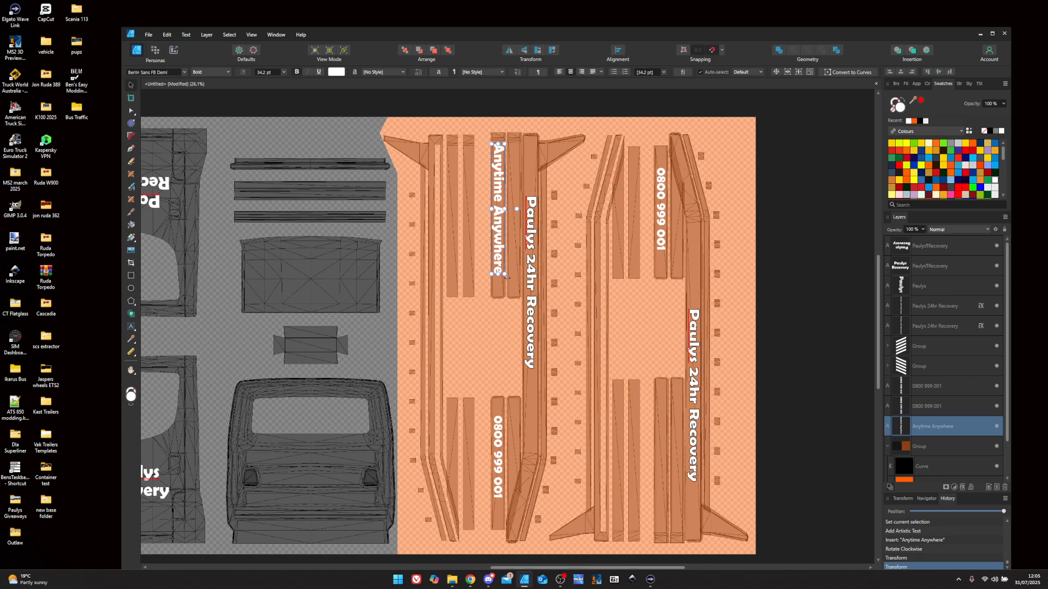
drag(506, 277, 503, 267)
scroll(501, 219, up, 5)
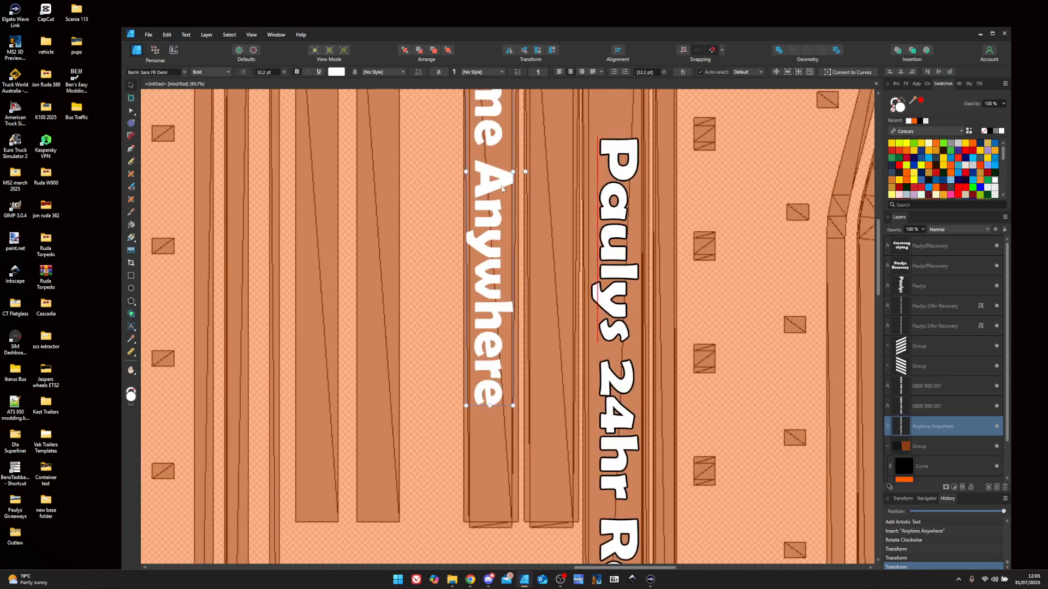
drag(513, 171, 492, 242)
scroll(492, 242, down, 5)
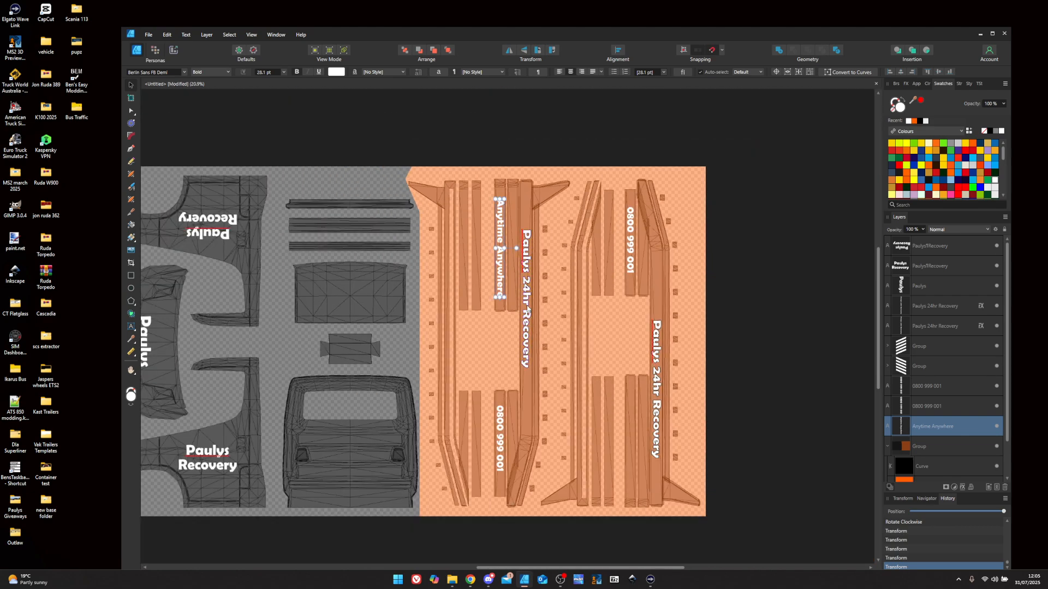
- Duplicate 'Anytime Anywhere' and place the copy on the right orange rail beside Paulys 24hr Recovery
key(ctrl+j)
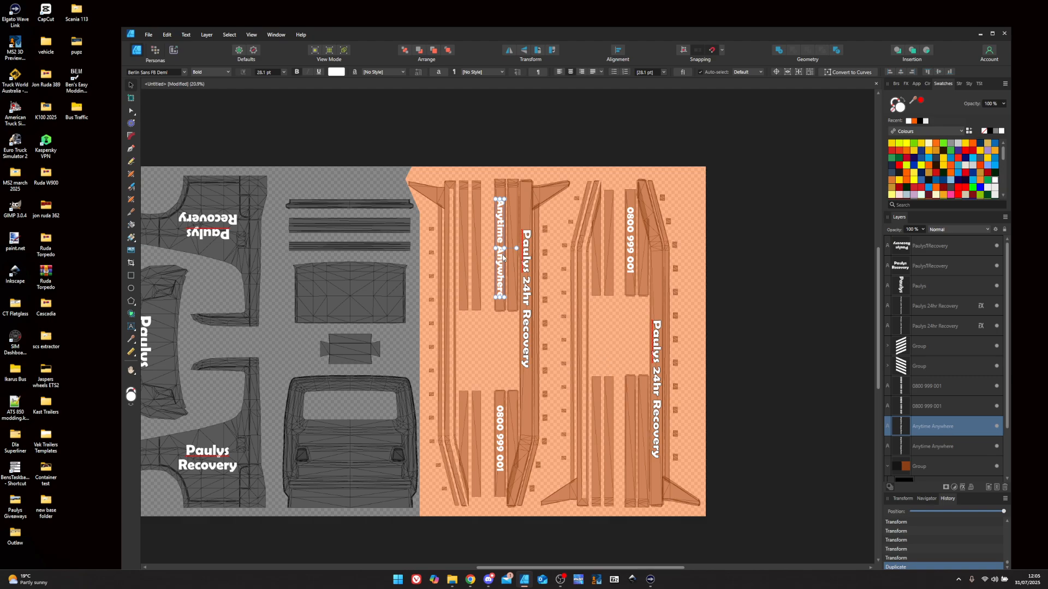
drag(503, 256, 632, 449)
scroll(632, 448, up, 5)
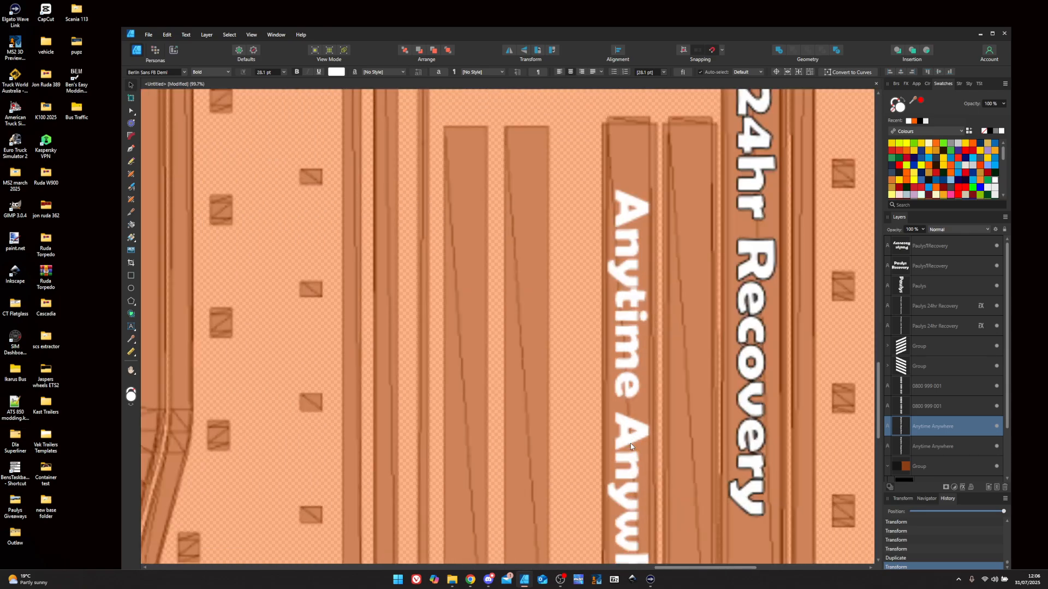
scroll(634, 451, down, 9)
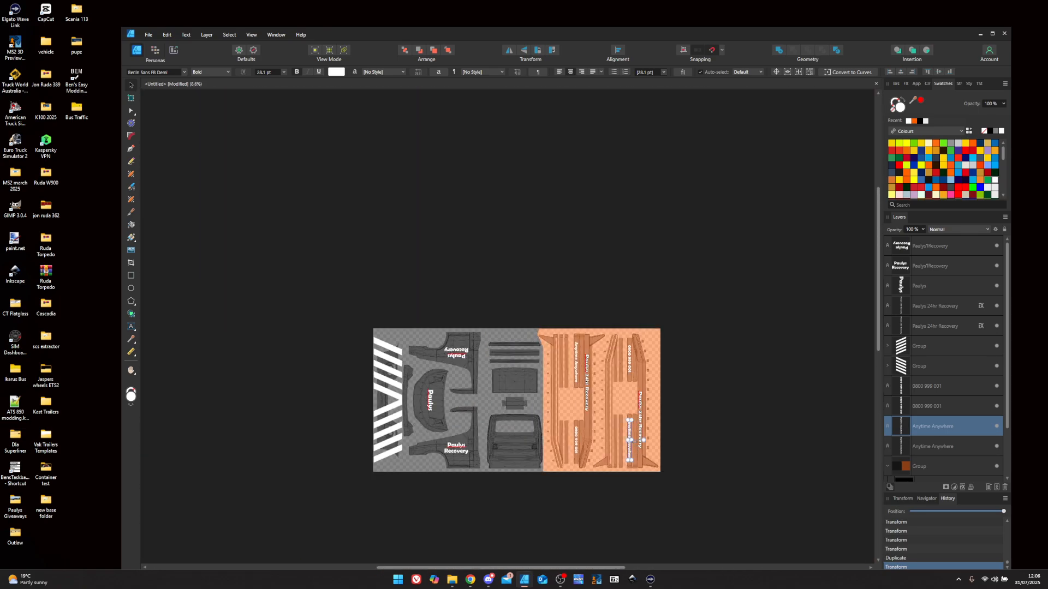
scroll(641, 452, up, 3)
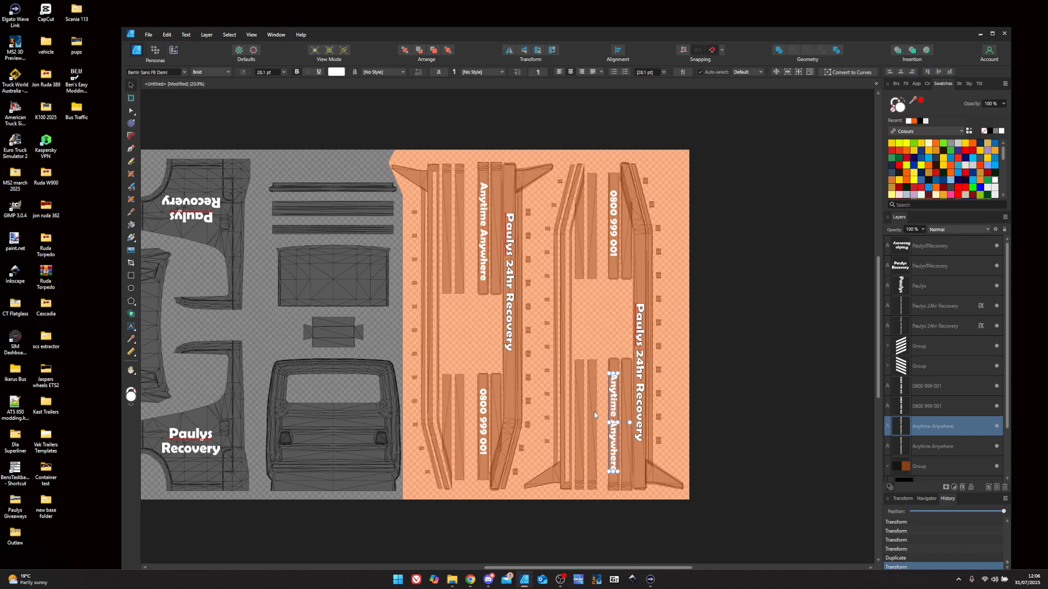
scroll(596, 417, down, 2)
drag(627, 567, 536, 567)
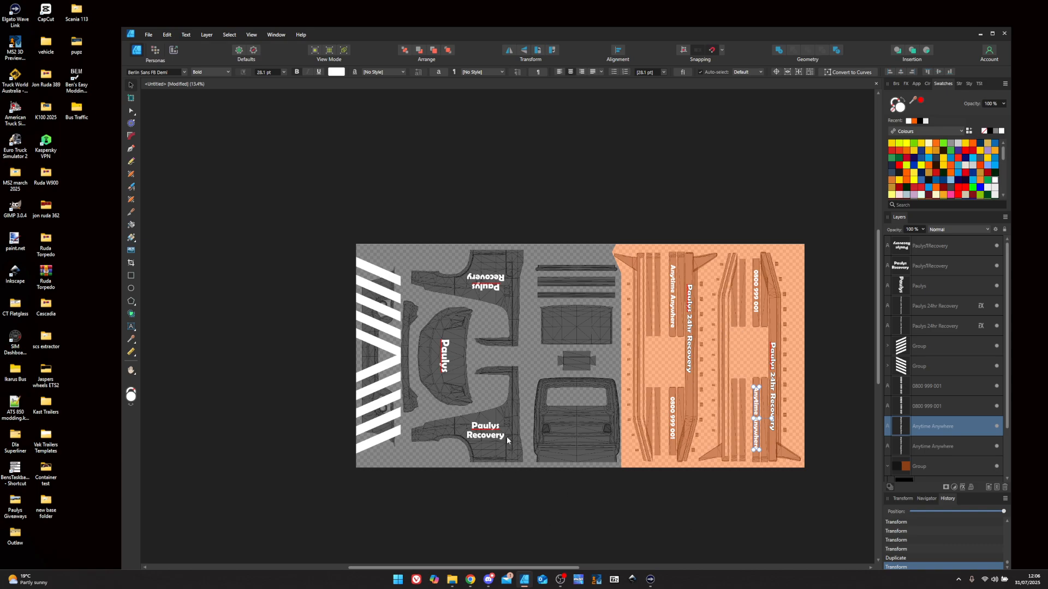
- Set the black and orange background group's opacity to 100%
click(963, 467)
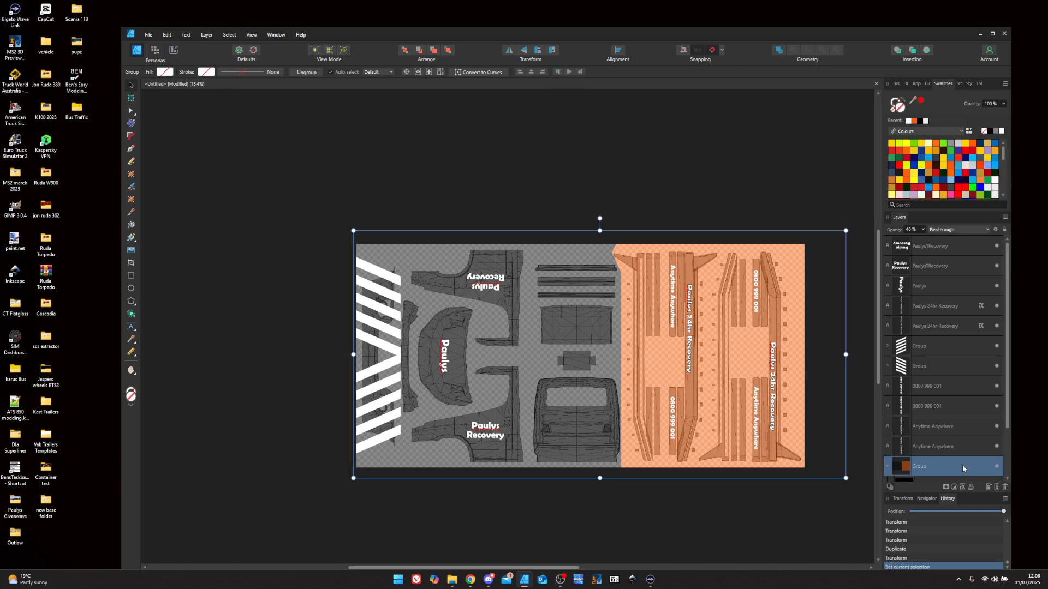
click(923, 229)
drag(924, 239, 971, 245)
click(1008, 301)
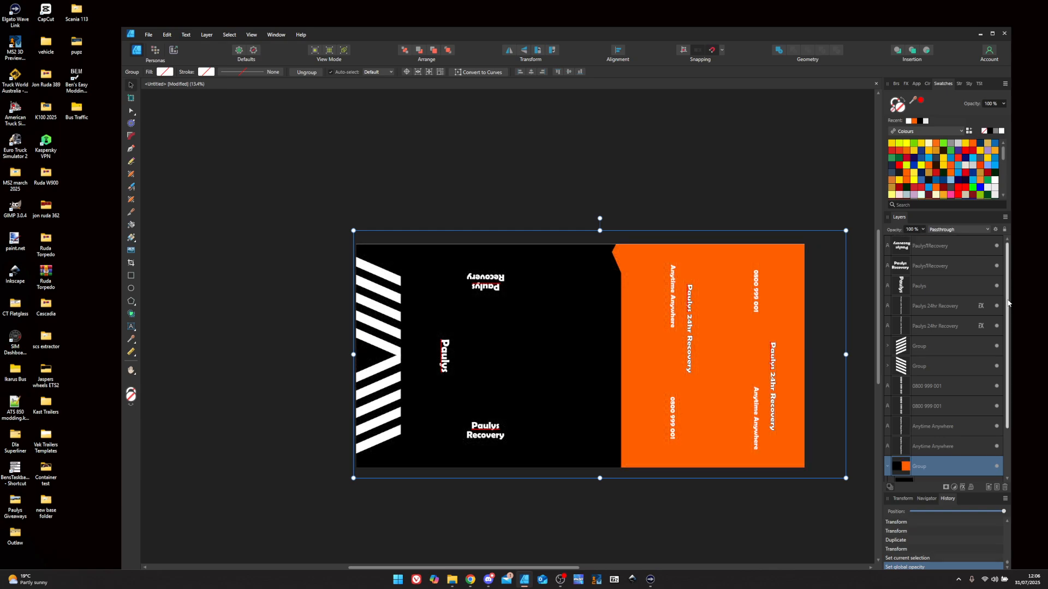
drag(1009, 301, 1008, 372)
- Hide the Iveco Daily Tow template and export the skin as an 8192×4096 PNG
click(997, 467)
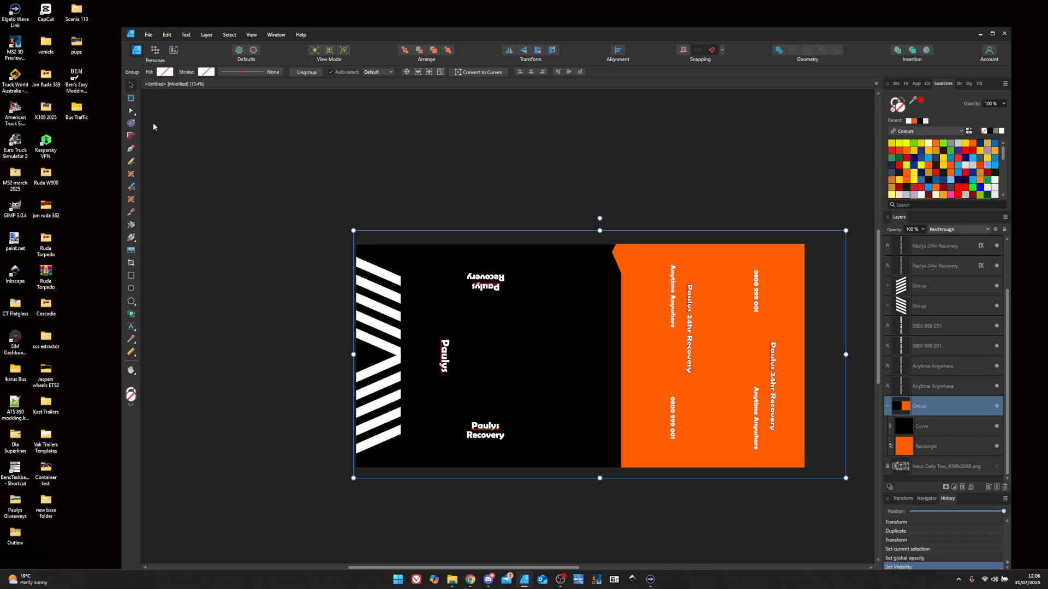
click(149, 35)
click(166, 209)
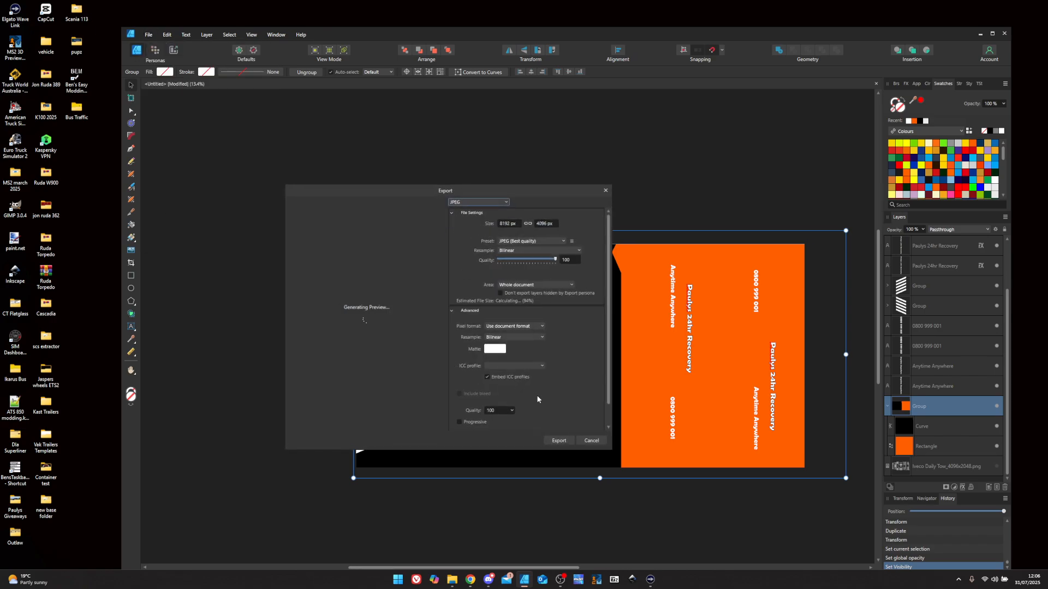
click(472, 205)
click(466, 213)
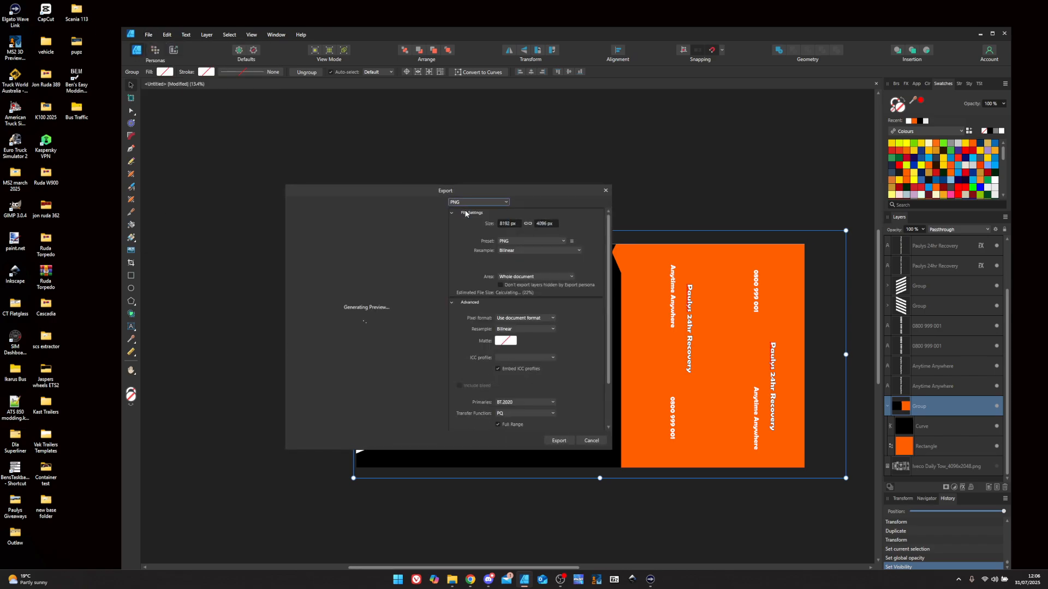
click(559, 441)
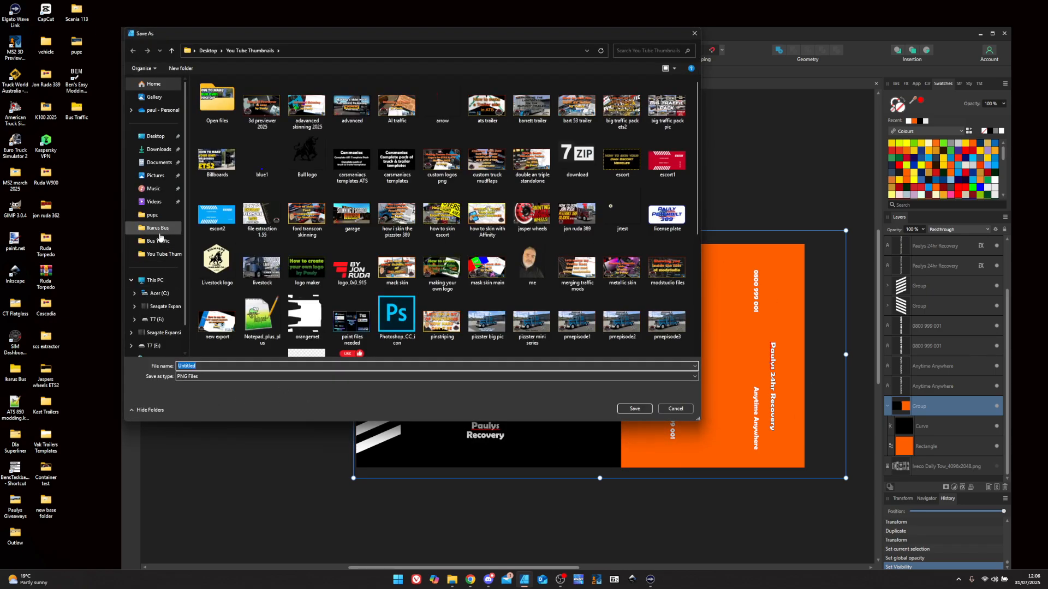
- Save the PNG as 'paulysrec' in the Bus Traffic folder
click(160, 241)
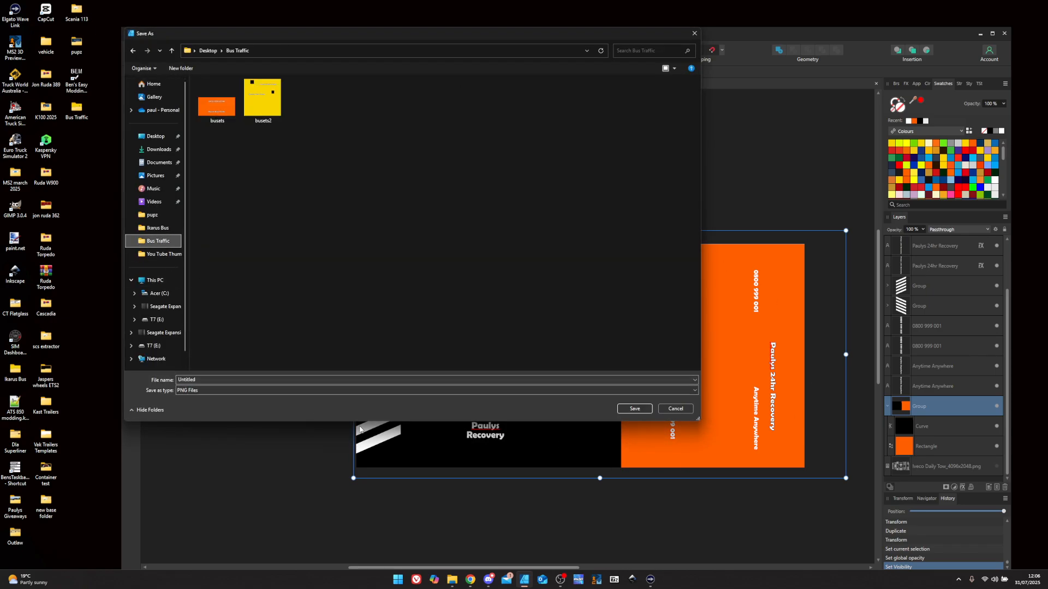
click(217, 379)
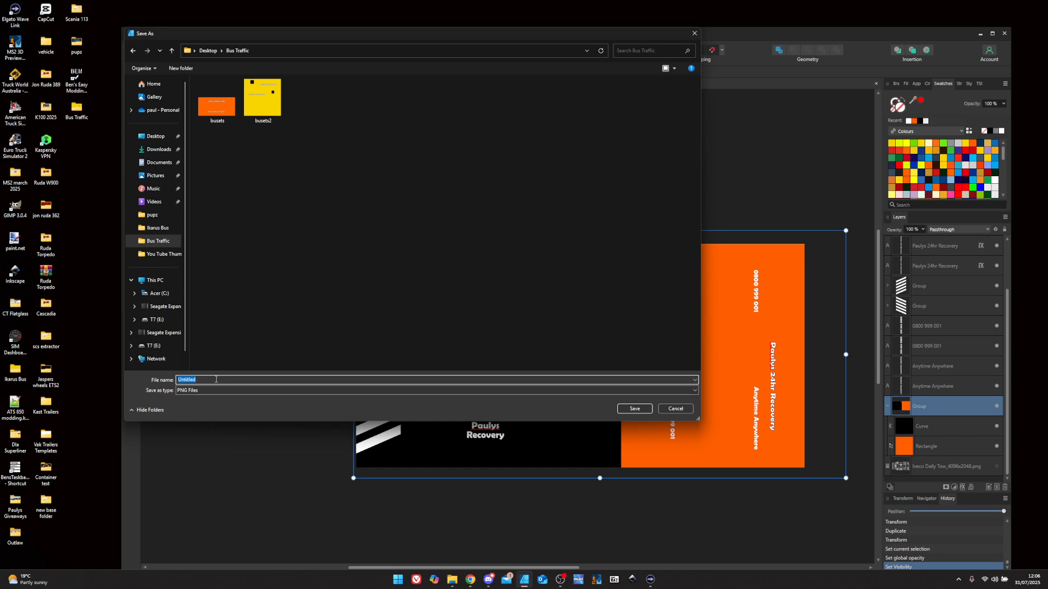
text(pa)
text(ecd)
key(Return)
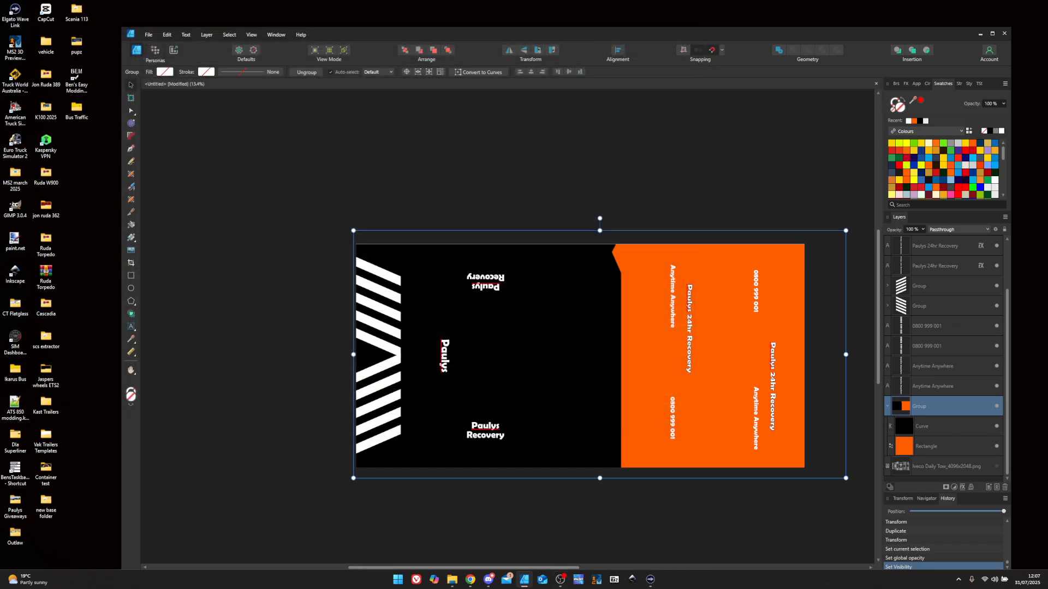
- Create an ETS2 mod project with an Iveco Daily Tow AI traffic skin named 'paulysrec'
click(598, 580)
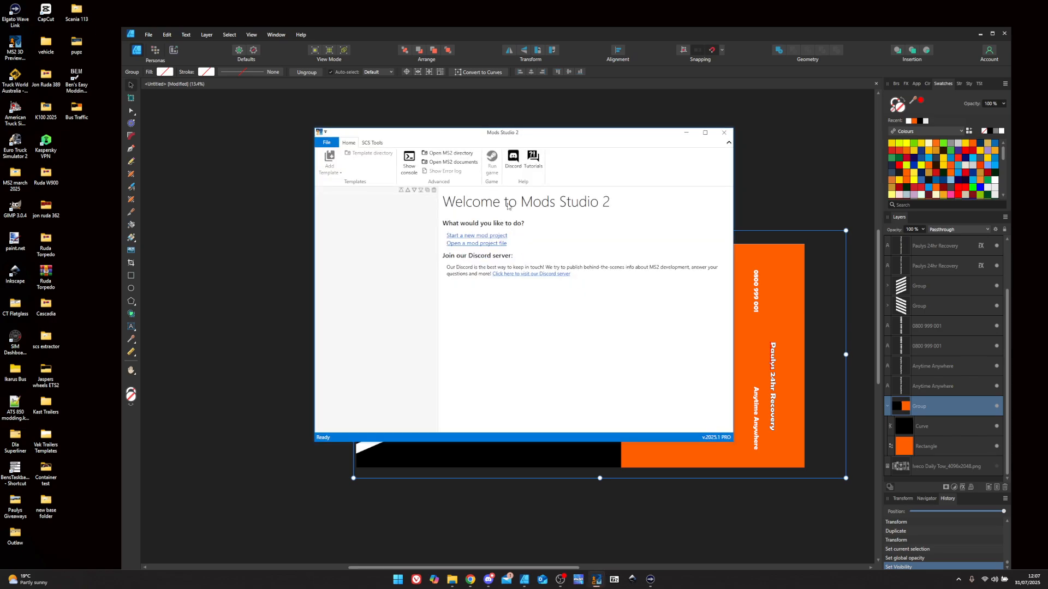
click(333, 182)
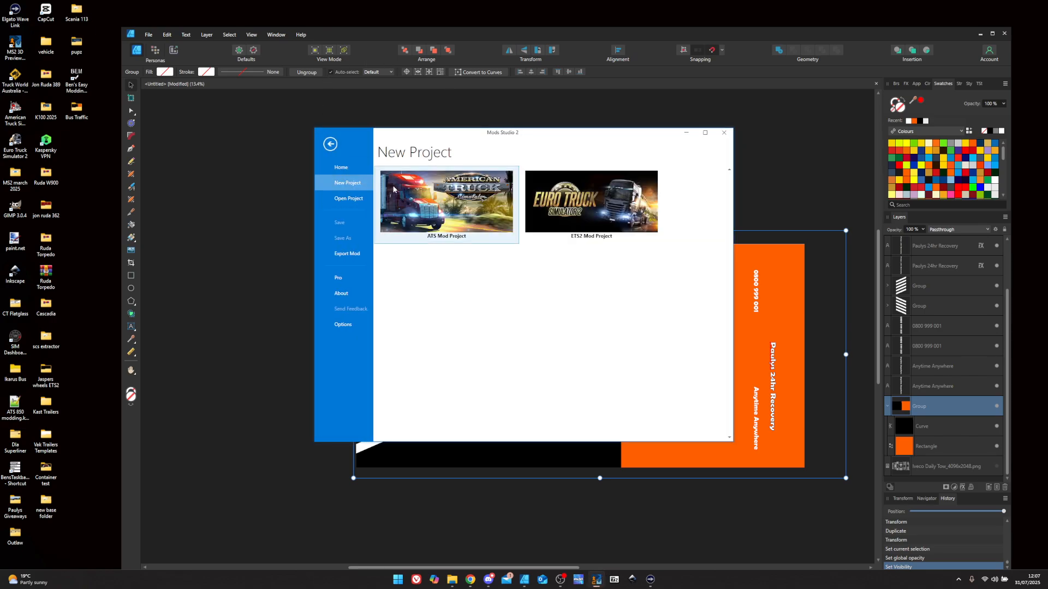
click(576, 211)
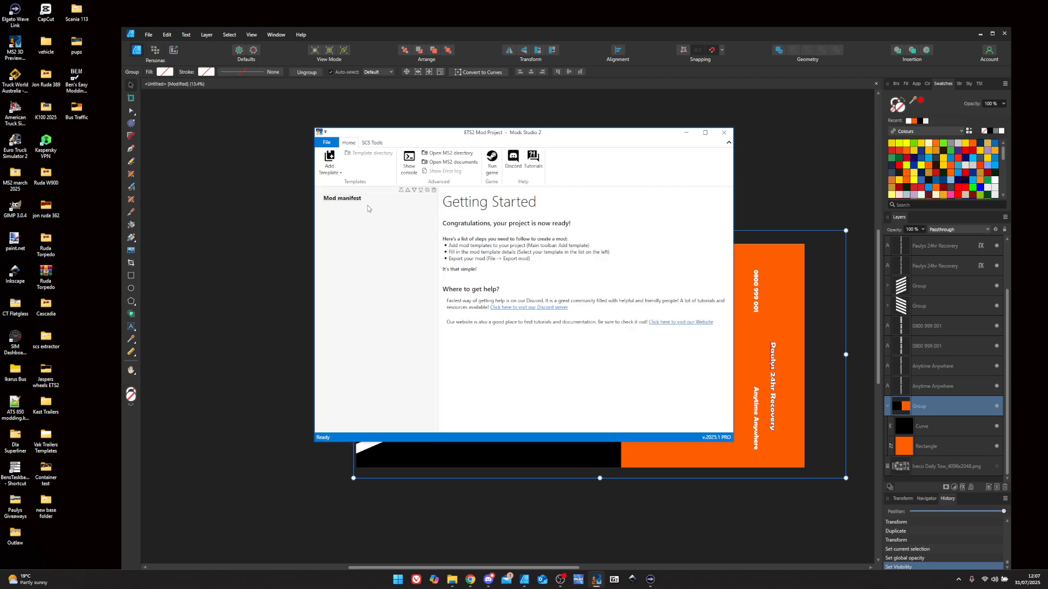
click(330, 163)
click(340, 198)
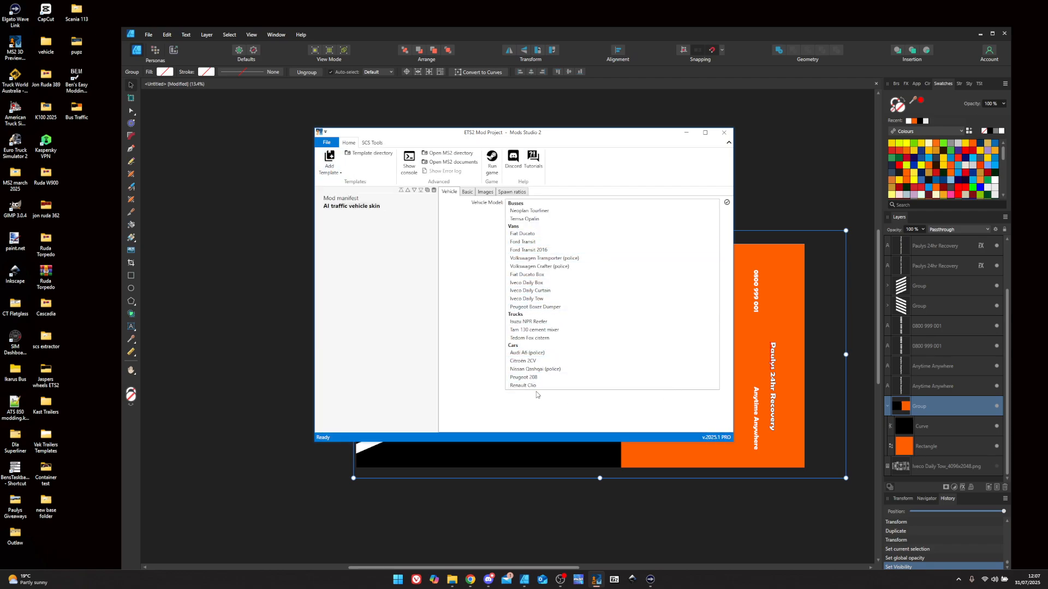
click(529, 300)
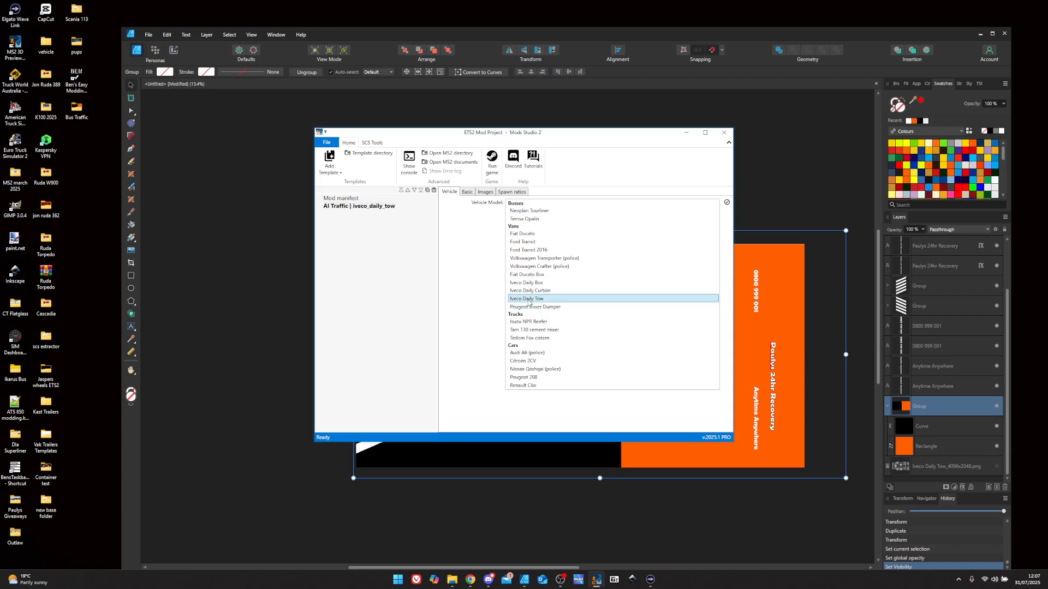
click(467, 192)
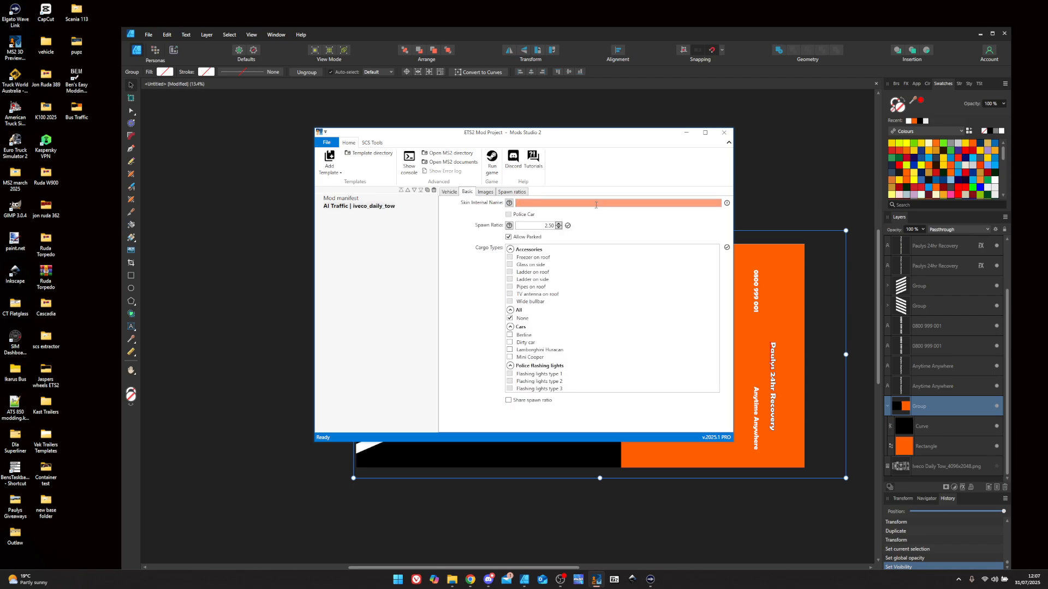
click(569, 204)
text(paulysrec)
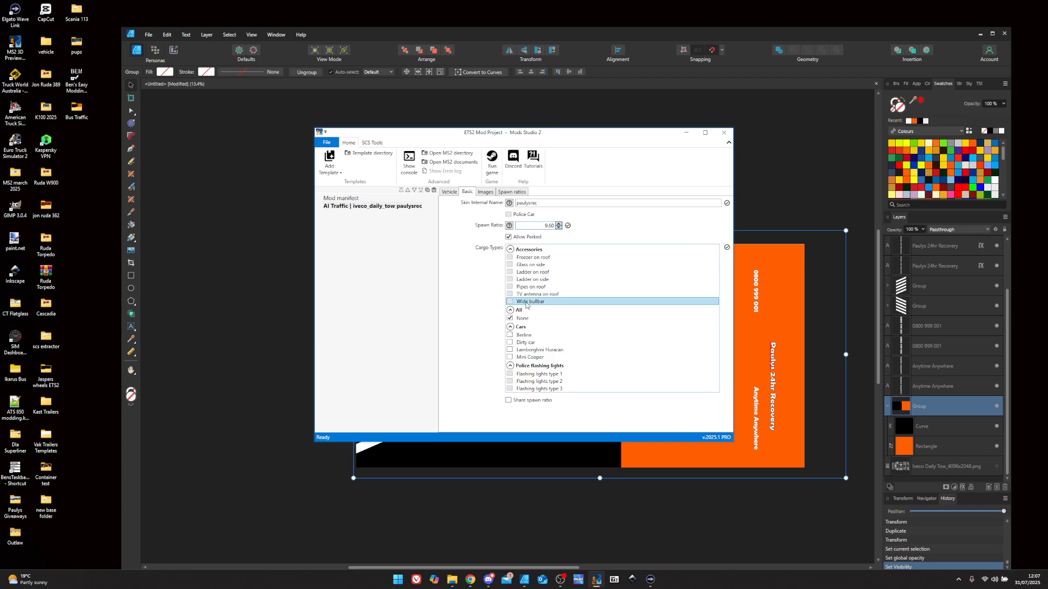
- Tick None, Lamborghini Huracan and Mini Cooper as cargo types, leaving Dirty car unticked
click(511, 319)
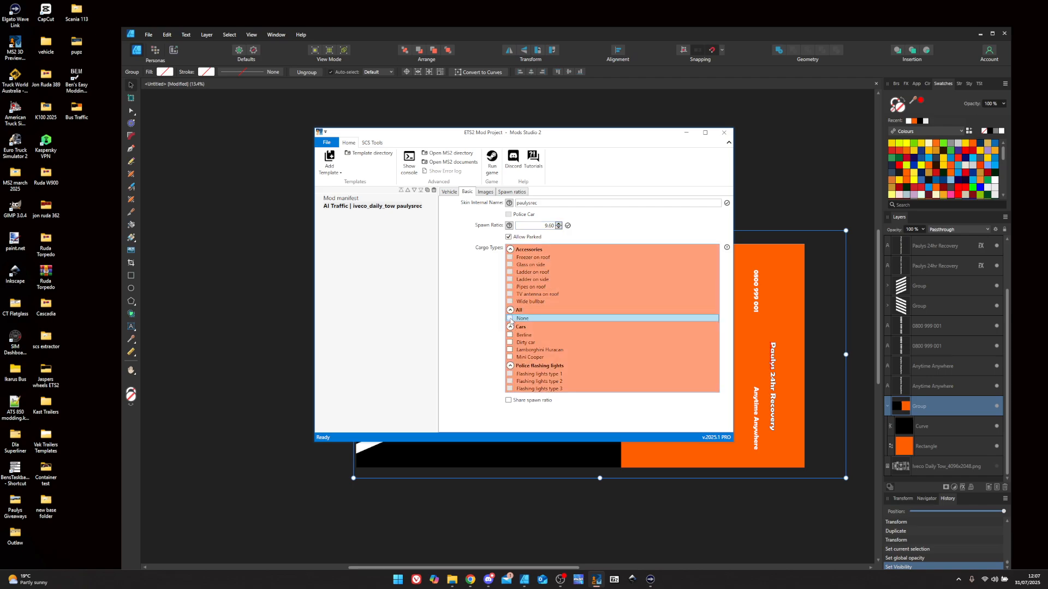
click(511, 320)
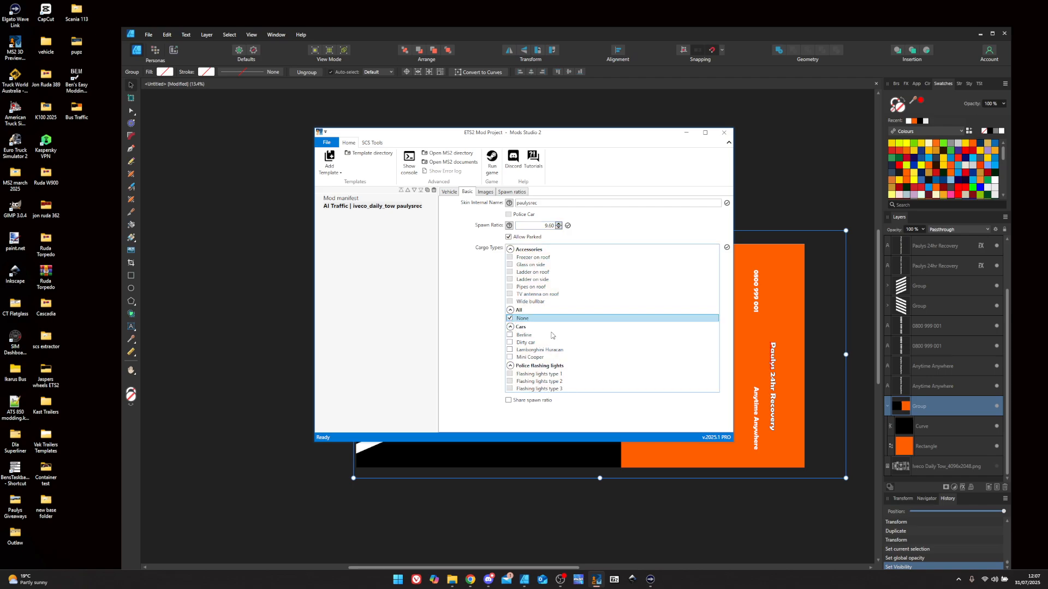
click(511, 352)
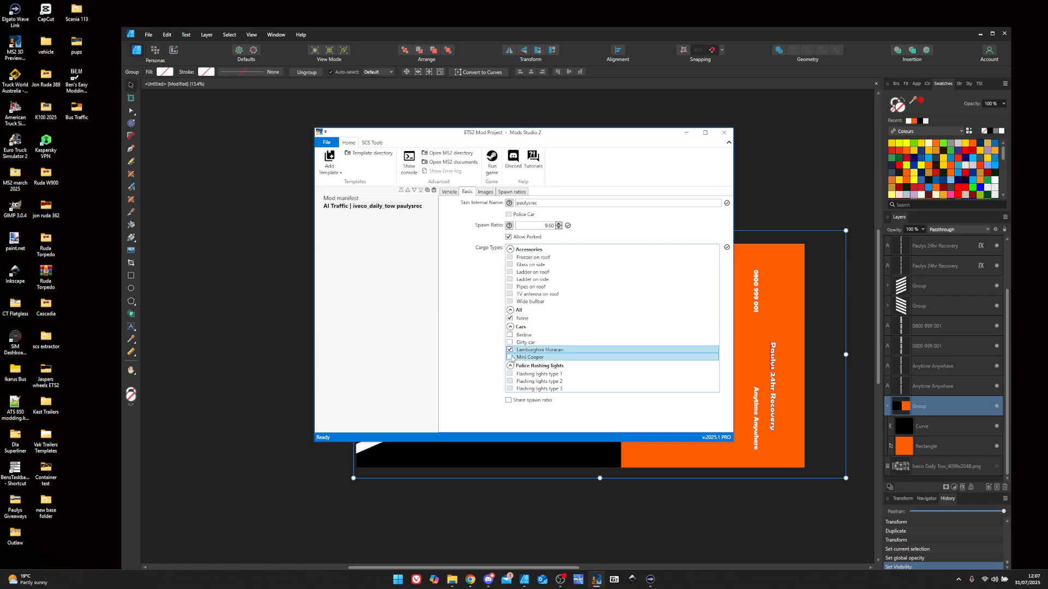
click(510, 358)
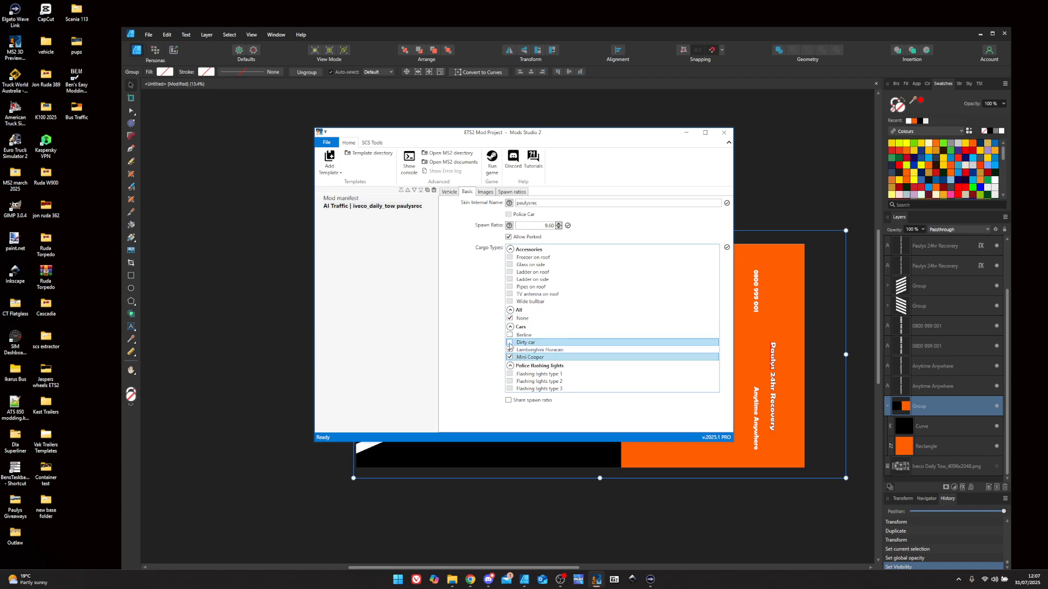
click(511, 343)
click(509, 343)
- Load paulysrec.png from Desktop > Bus Traffic as the skin image, then show the per-country spawn ratios
click(485, 192)
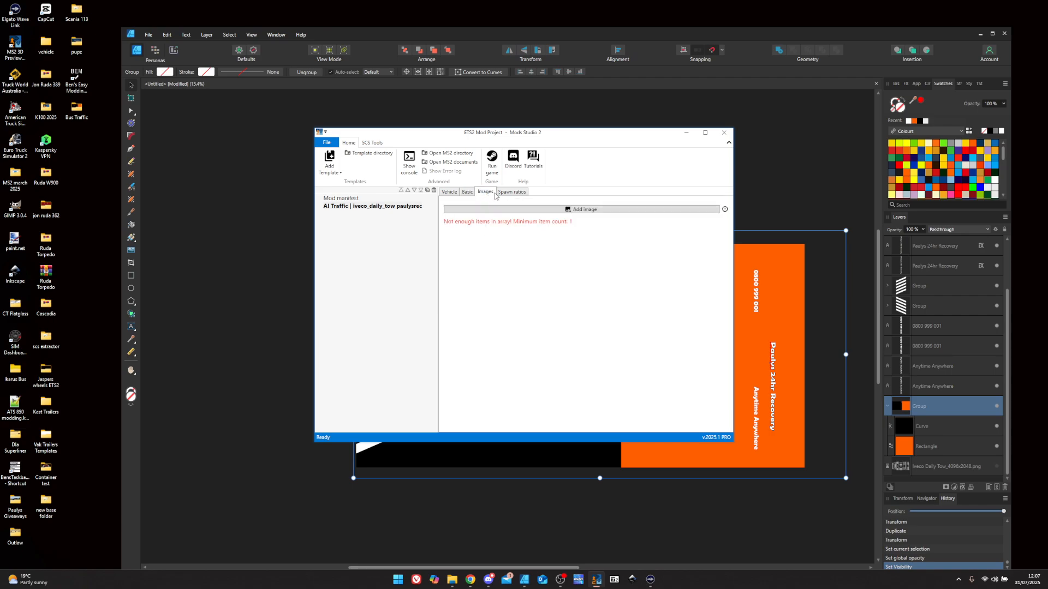
click(710, 210)
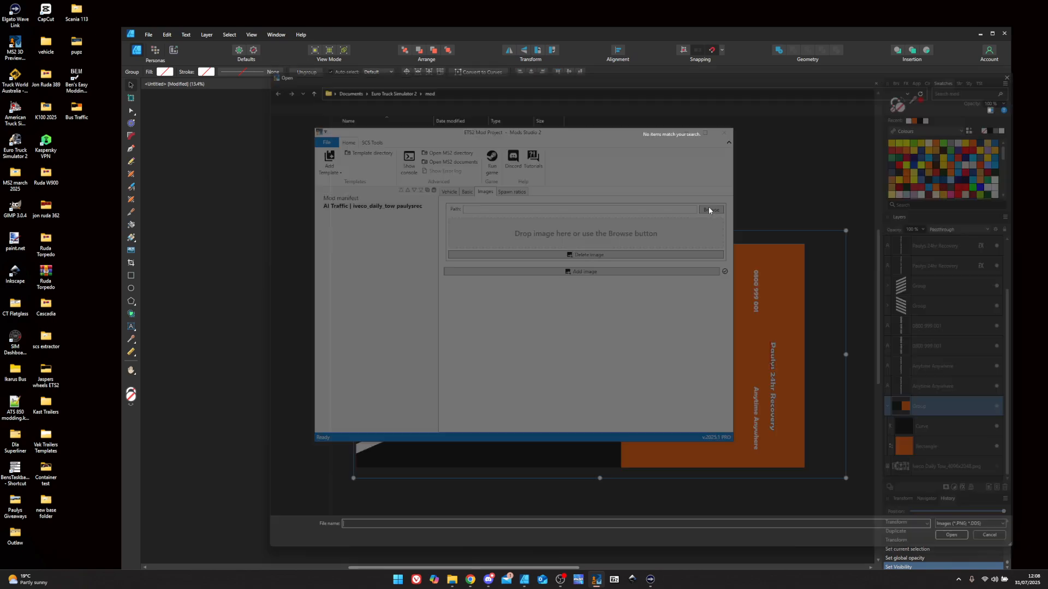
click(289, 267)
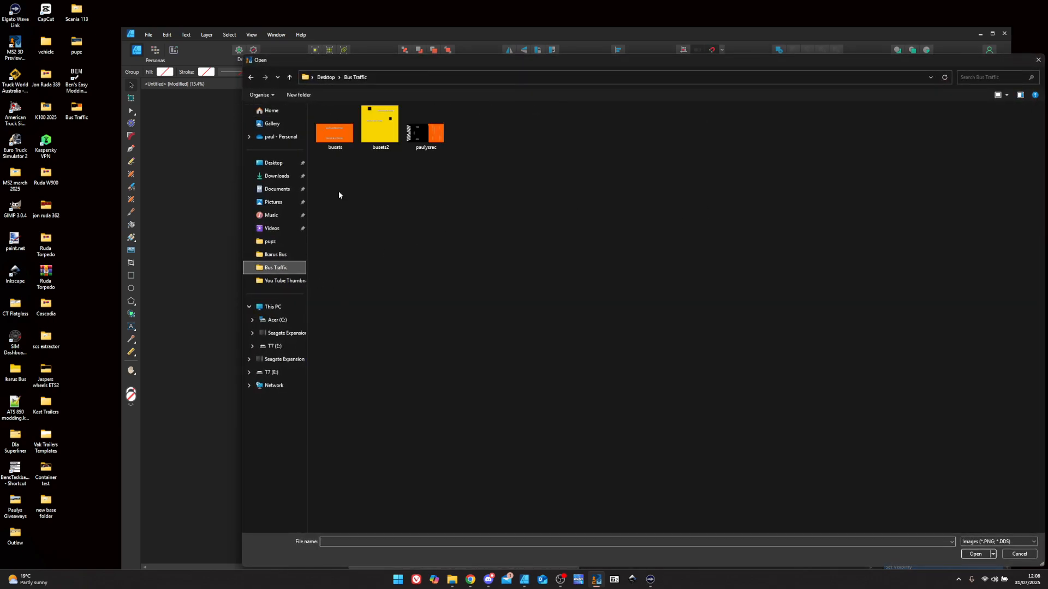
click(425, 128)
click(975, 554)
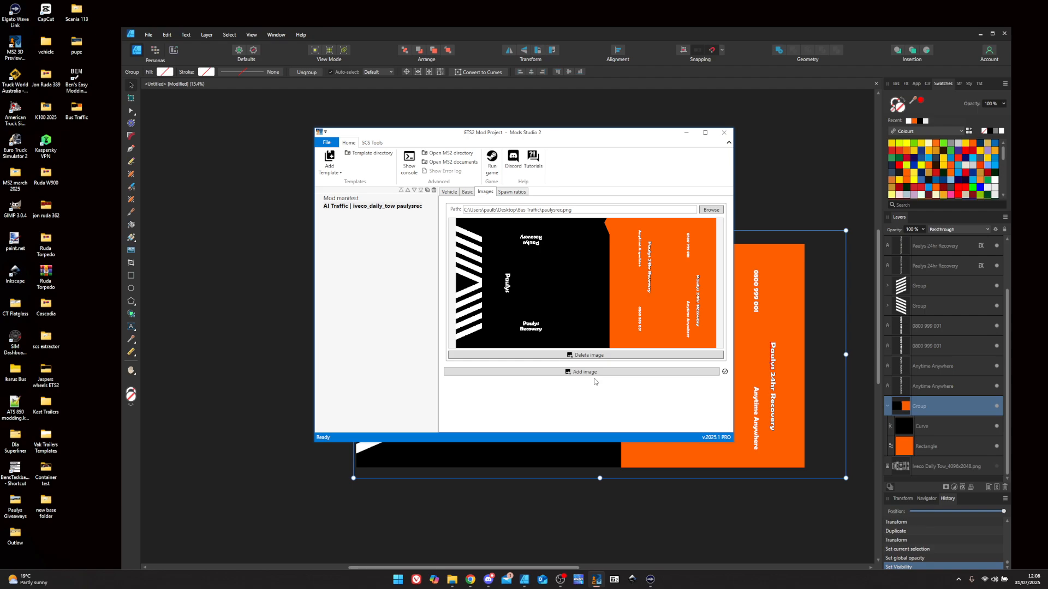
click(512, 192)
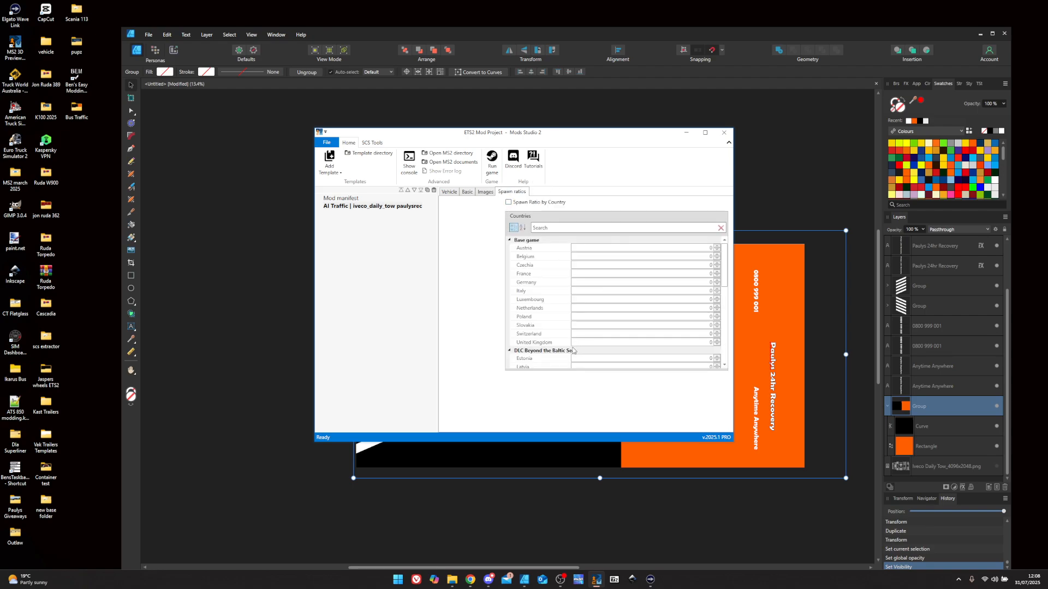
- Tick the paint_job and ai_traffic categories in the mod manifest and set version 1.0
click(334, 198)
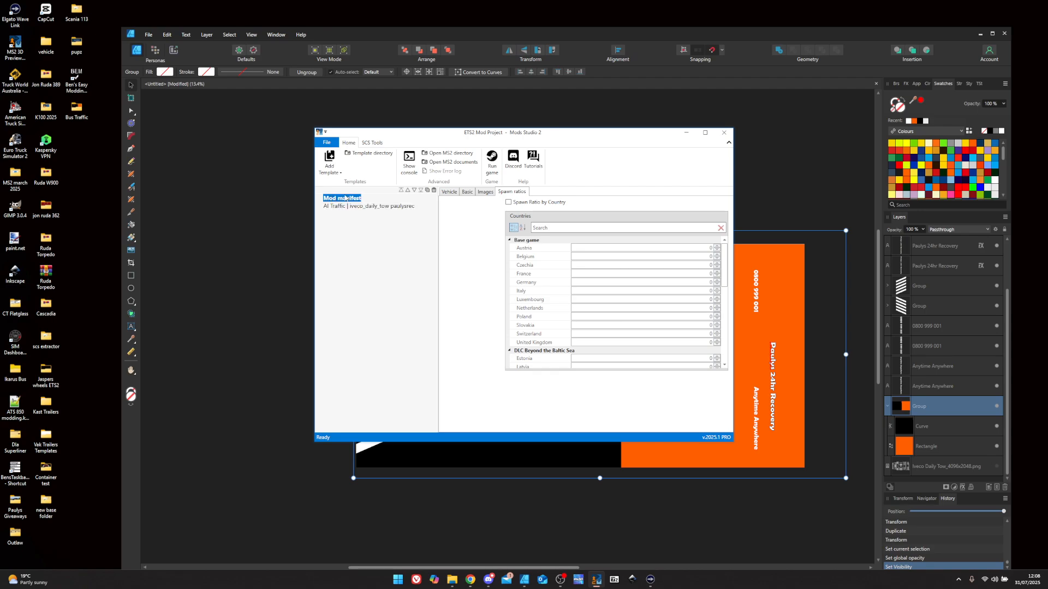
scroll(549, 410, down, 1)
click(531, 419)
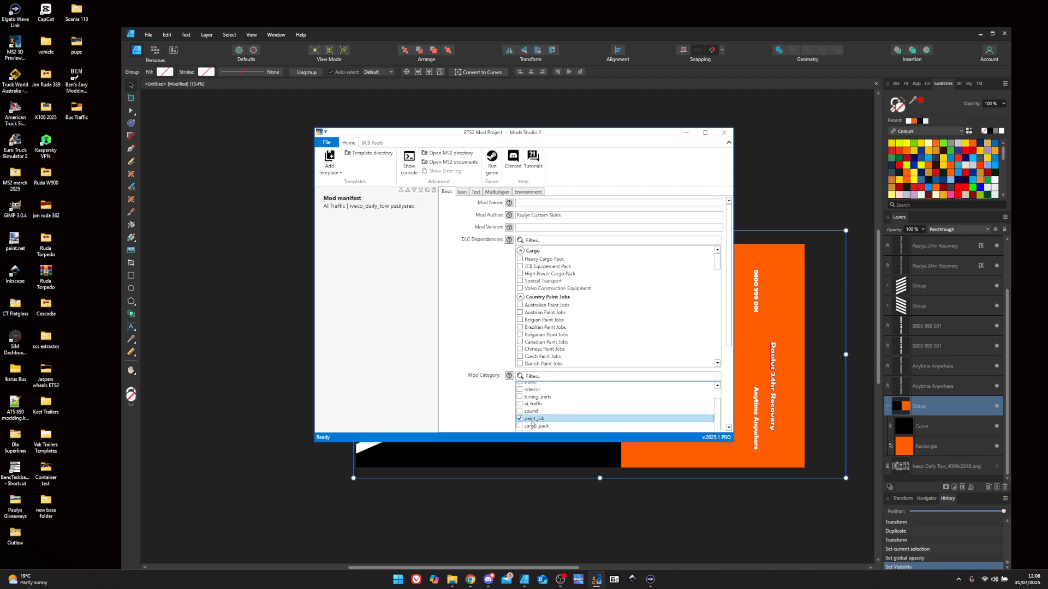
click(534, 405)
click(529, 227)
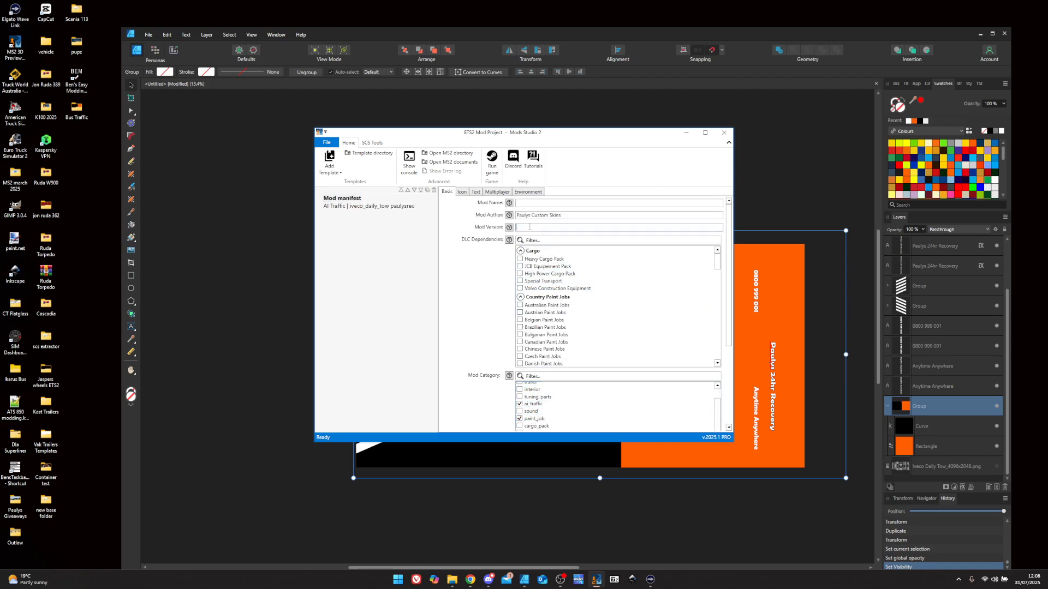
text(1.0)
- Name the mod 'Paulys Recovery' and copy that name for reuse
click(538, 201)
text(Paulys Recovery)
drag(557, 205, 515, 203)
right_click(525, 203)
click(546, 220)
- Review the icon, description, multiplayer and environment settings, then show the project File options
click(461, 192)
click(476, 193)
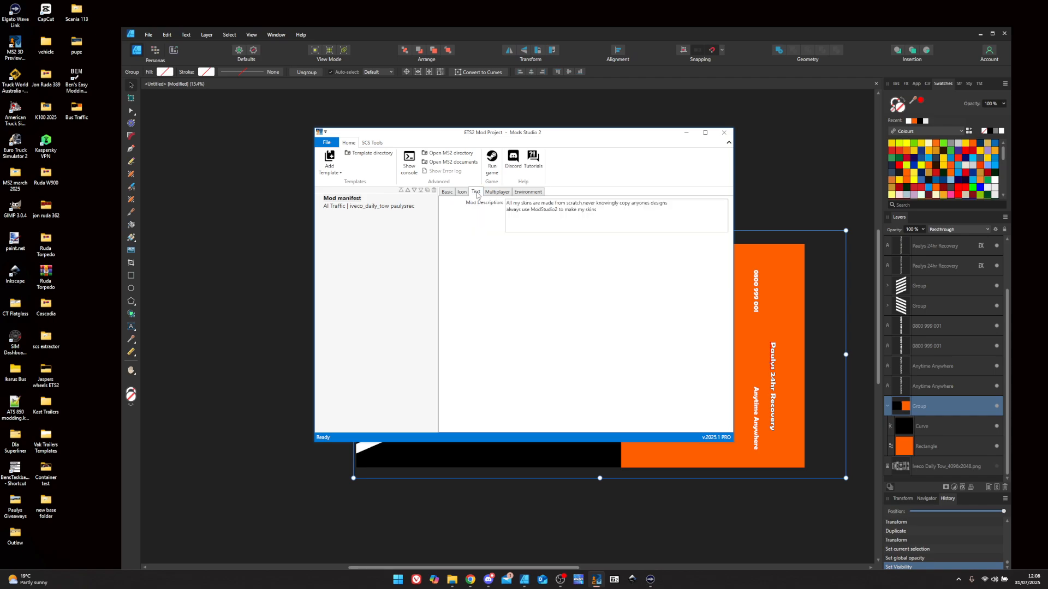
click(493, 193)
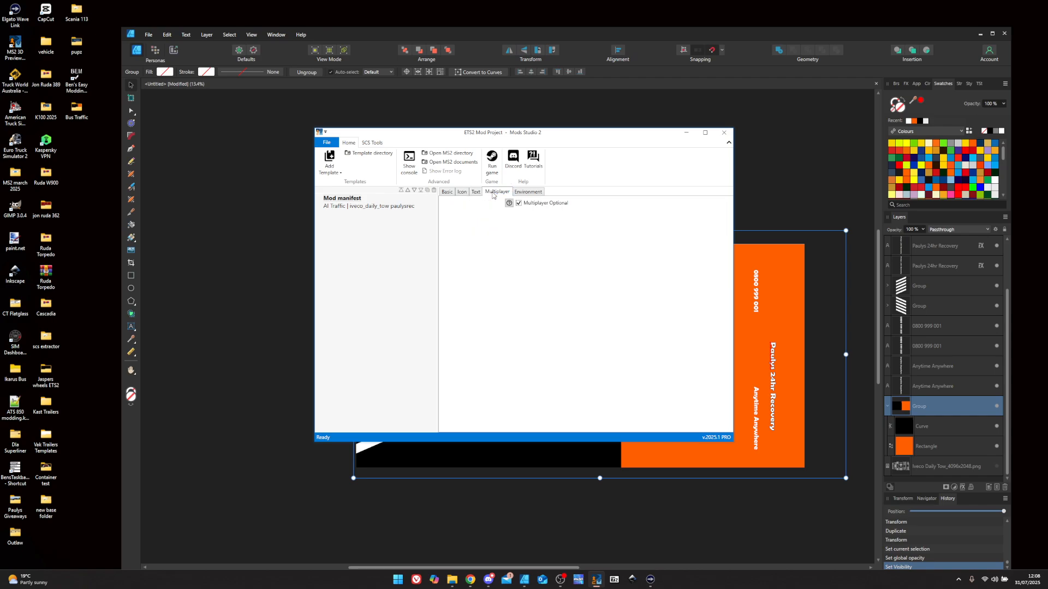
click(528, 192)
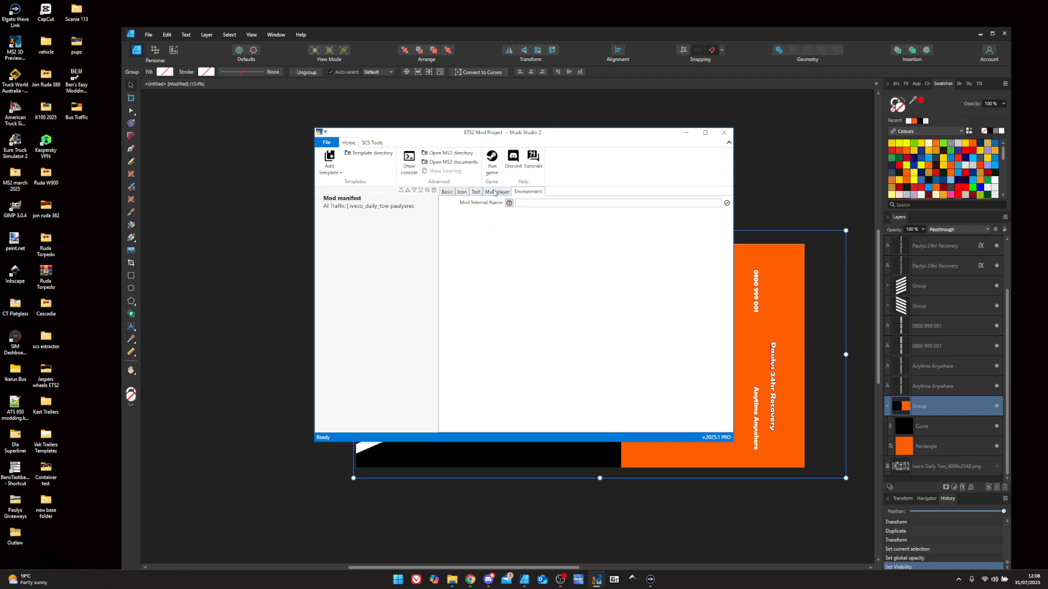
click(327, 142)
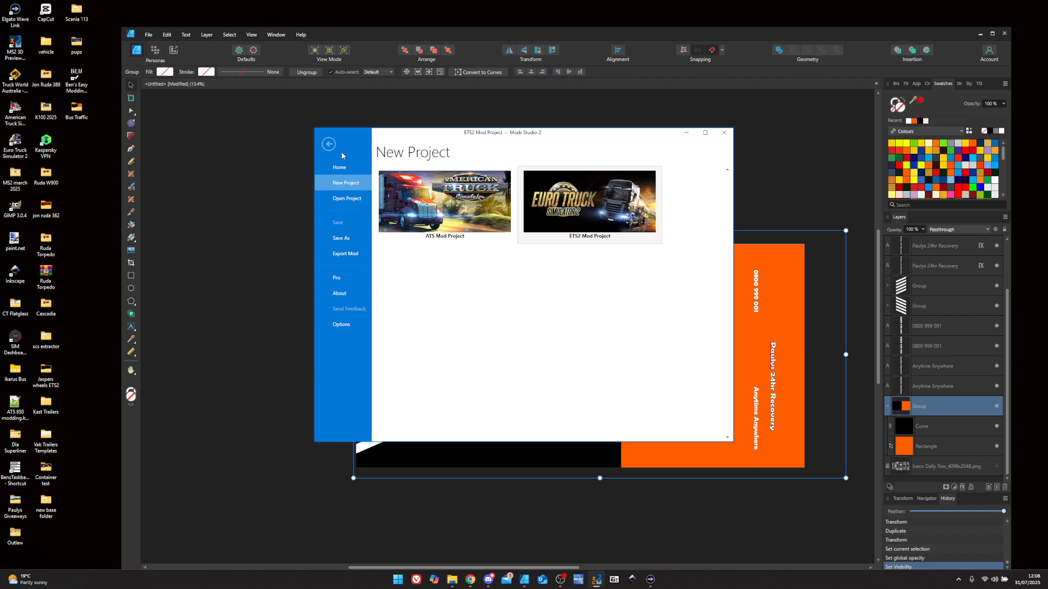
- Export the mod as 'Paulys Recovery' into the ETS2 mod folder and launch Euro Truck Simulator 2
click(355, 254)
click(546, 345)
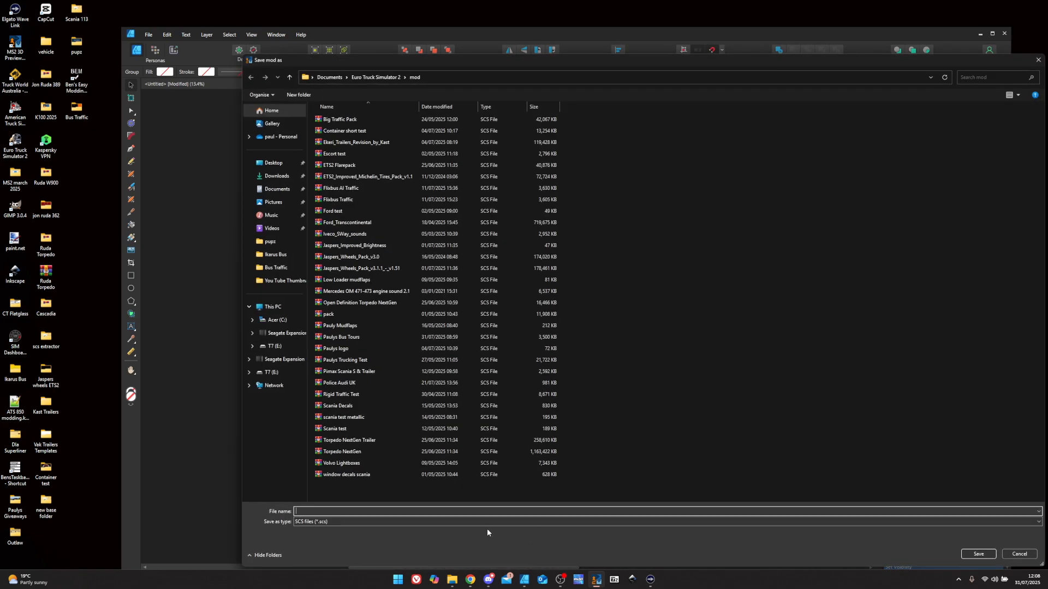
right_click(436, 510)
click(469, 430)
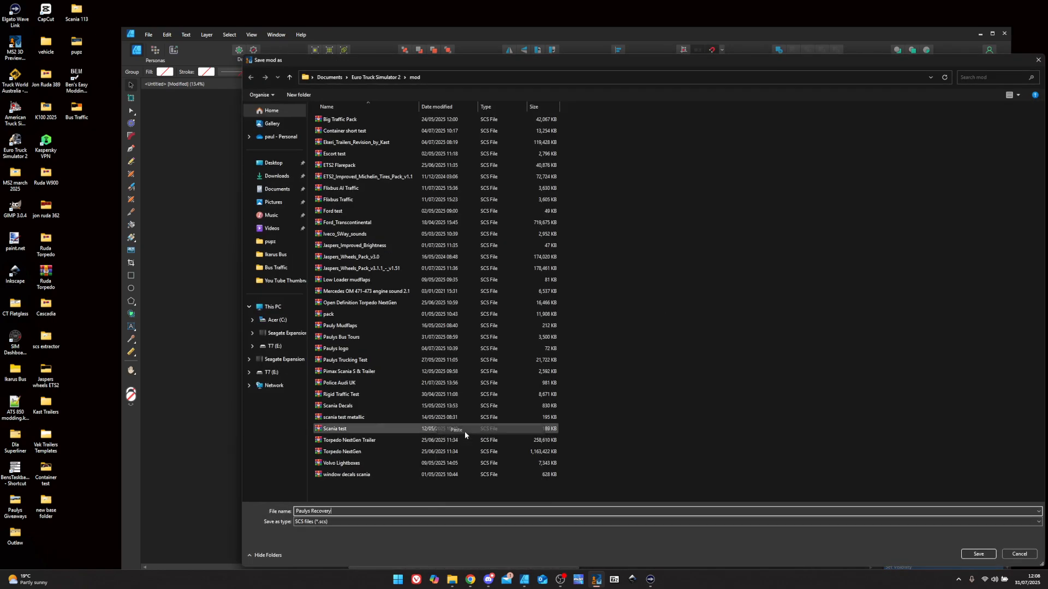
click(977, 554)
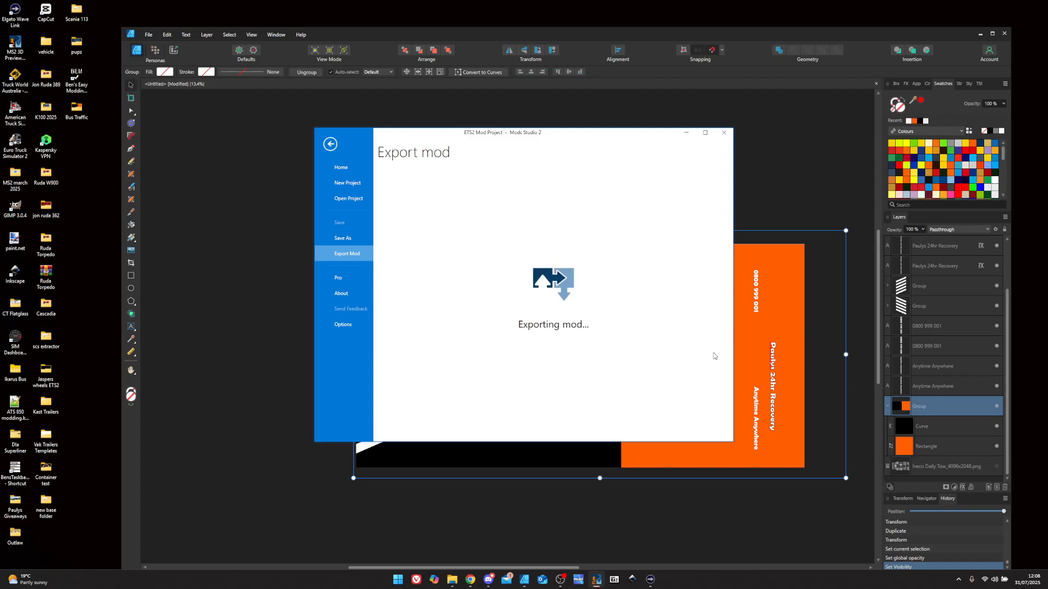
click(980, 34)
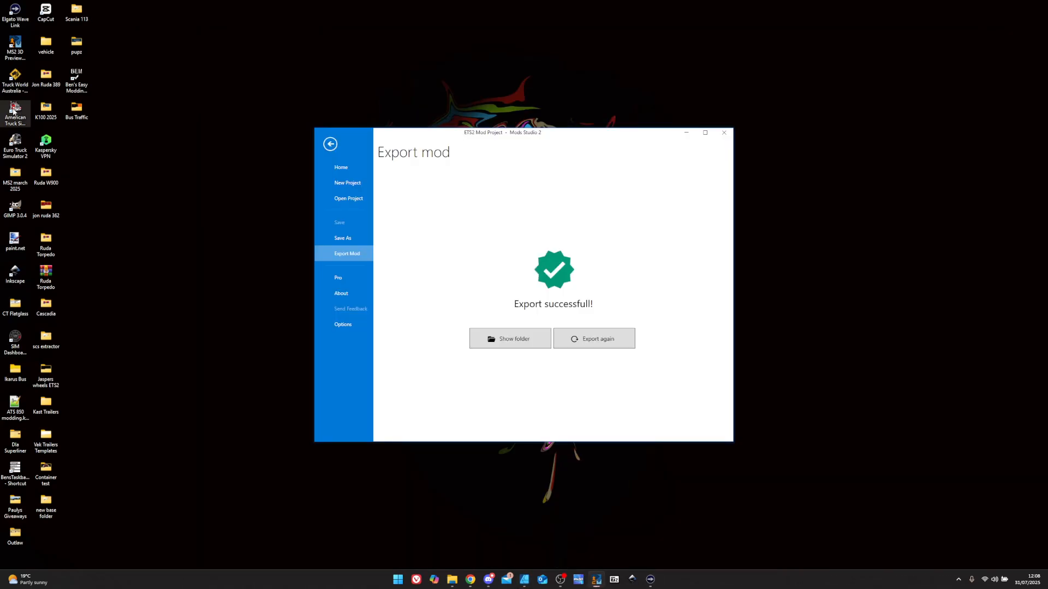
double_click(14, 143)
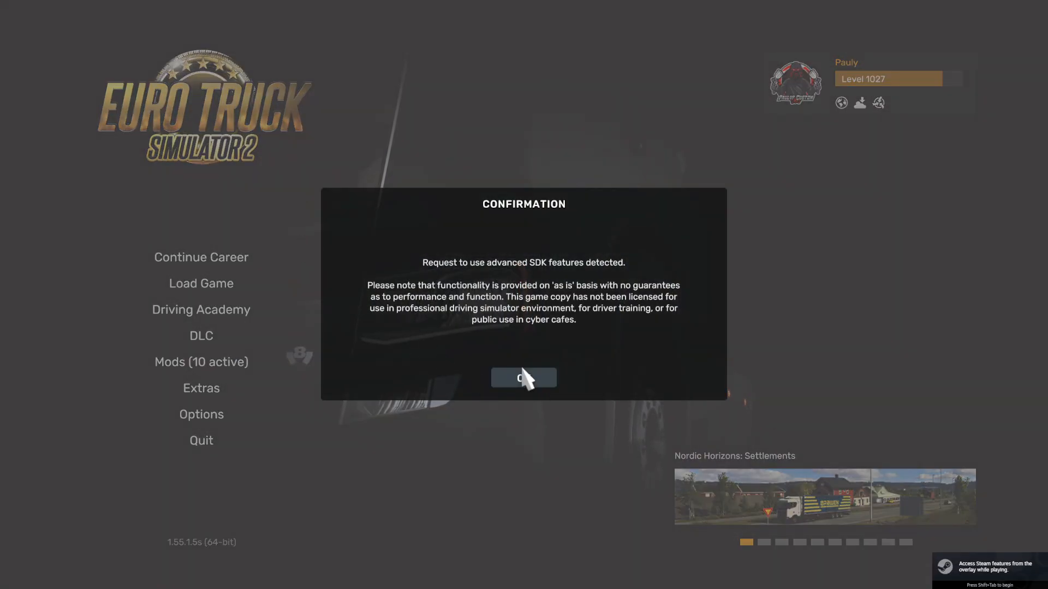
- Dismiss the SDK notice, enable the Paulys Recovery mod, confirm the changes and continue the career
click(548, 377)
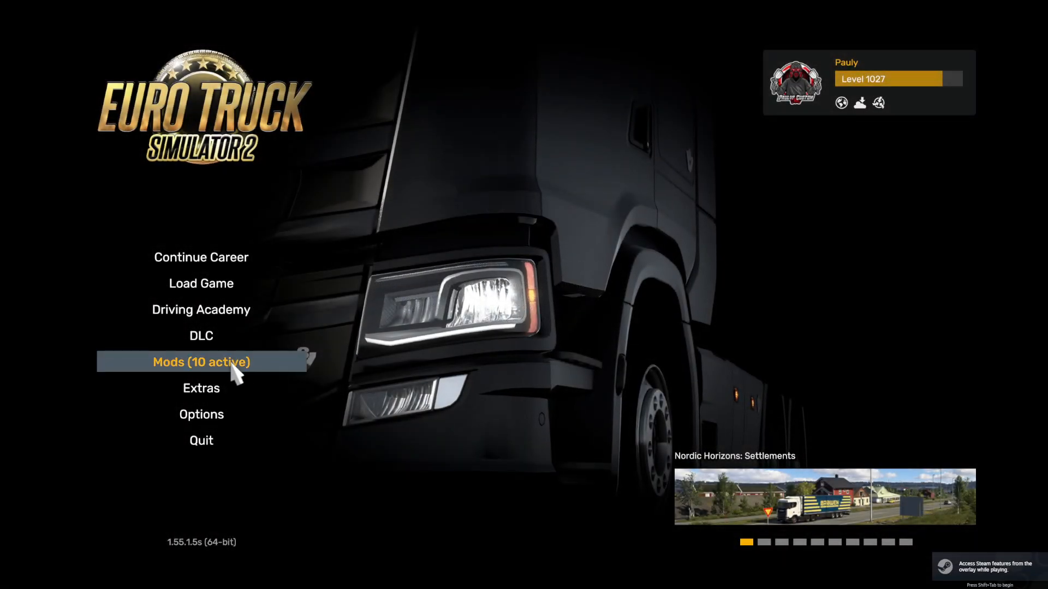
click(256, 362)
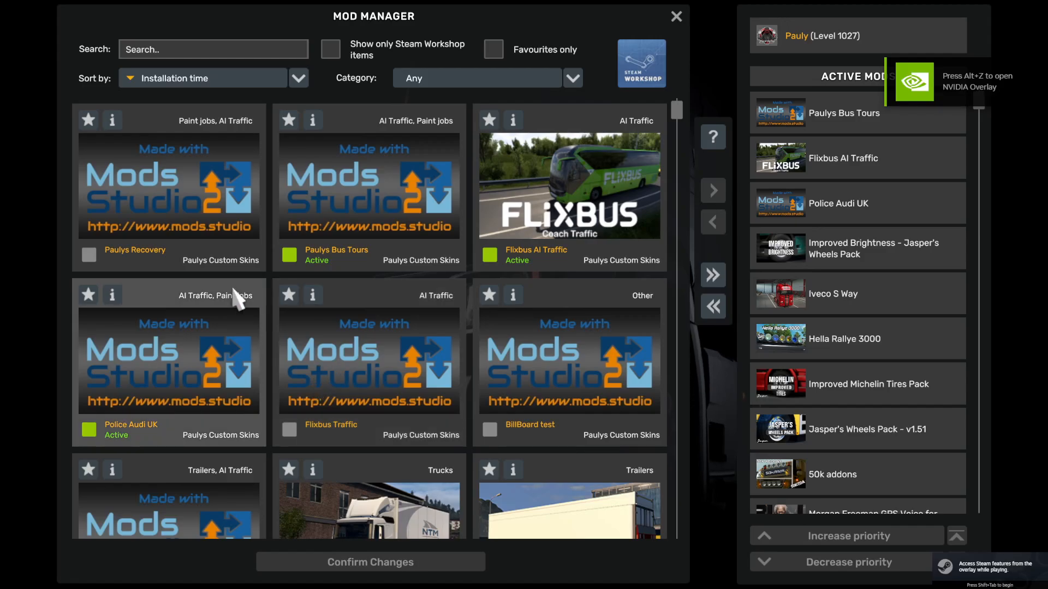
double_click(143, 260)
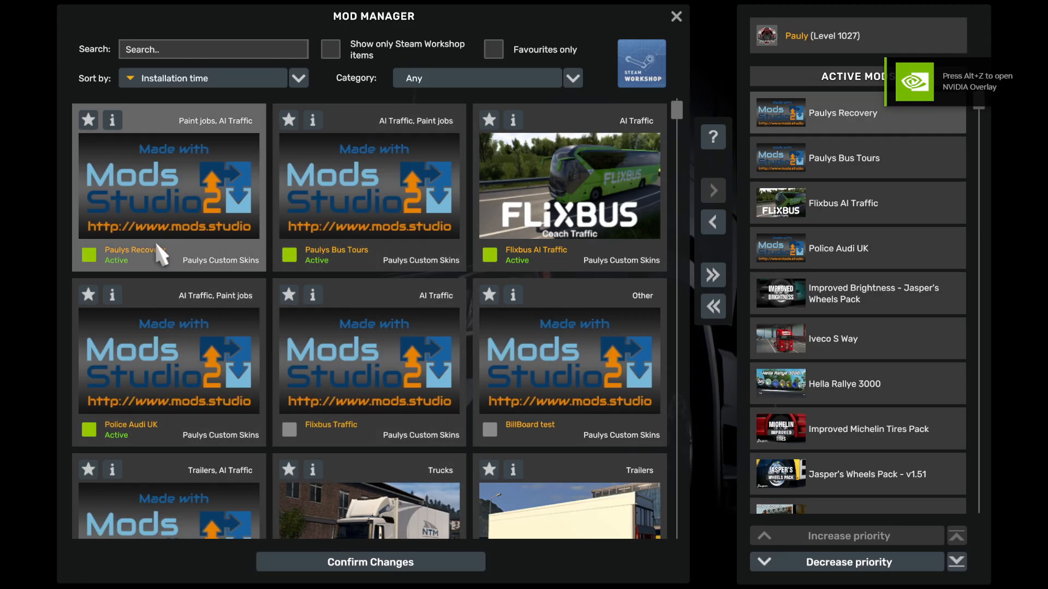
click(373, 562)
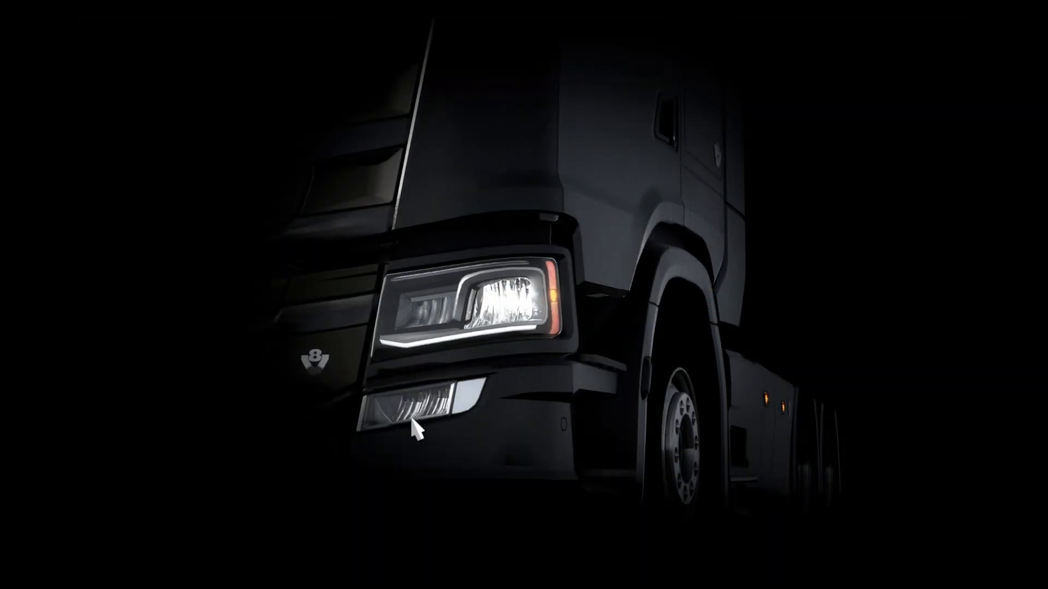
click(216, 263)
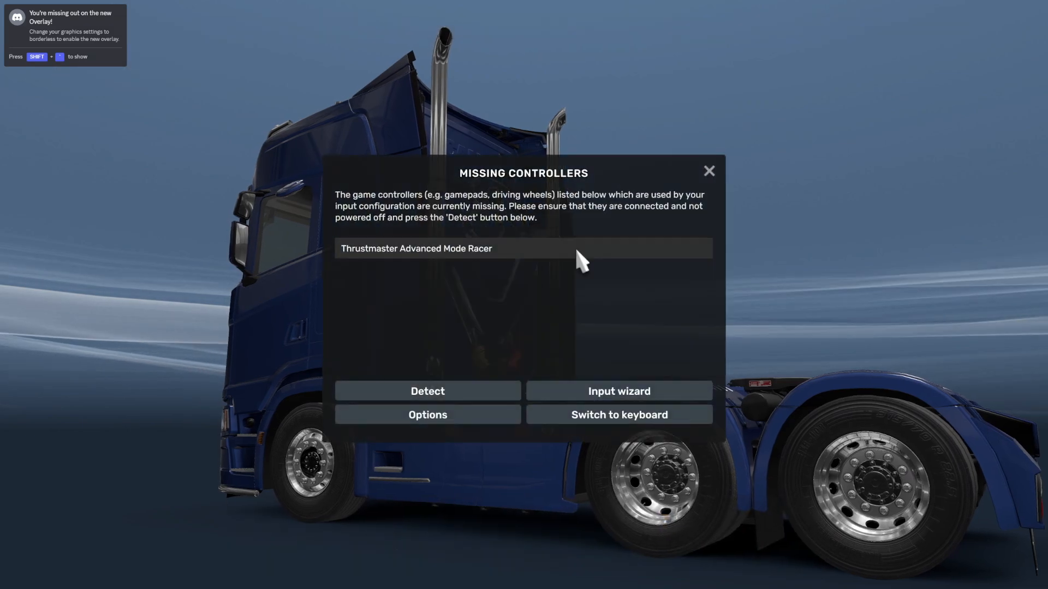
- Dismiss the missing-controllers warning, drive in the career, then quit the game via System
click(709, 172)
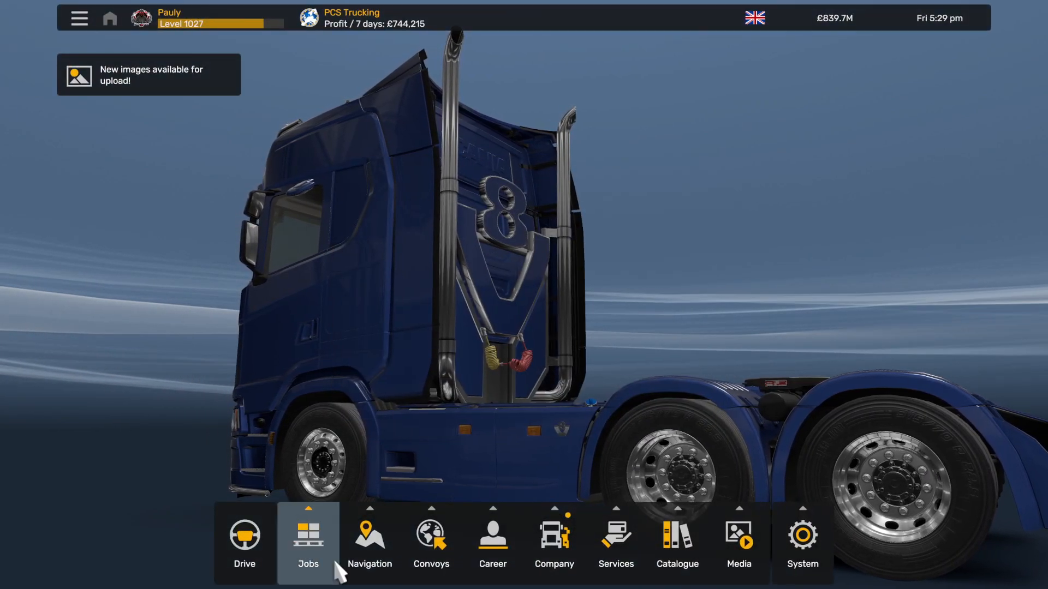
click(239, 541)
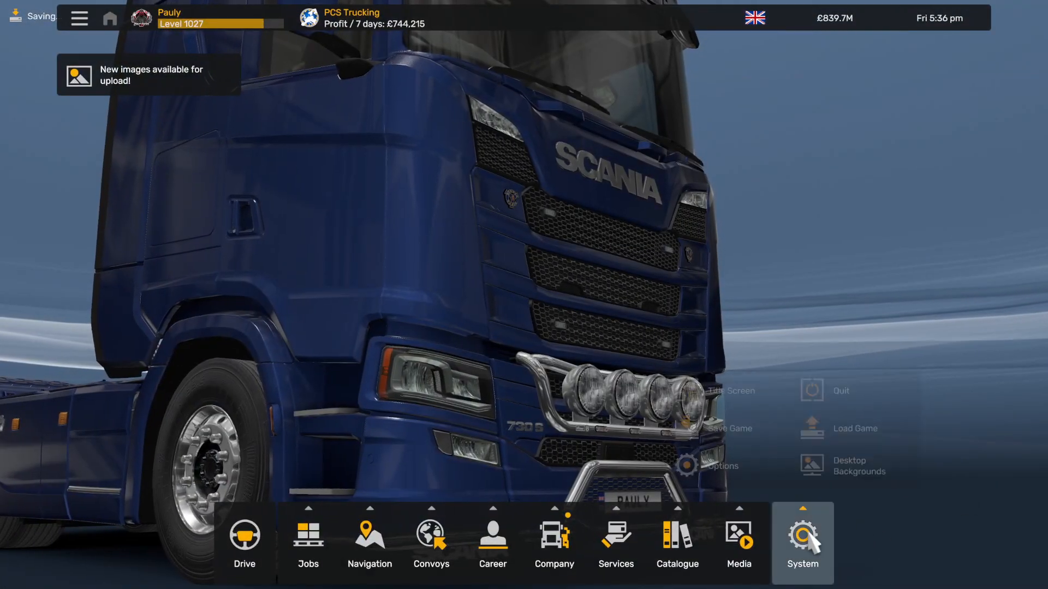
click(802, 537)
click(825, 394)
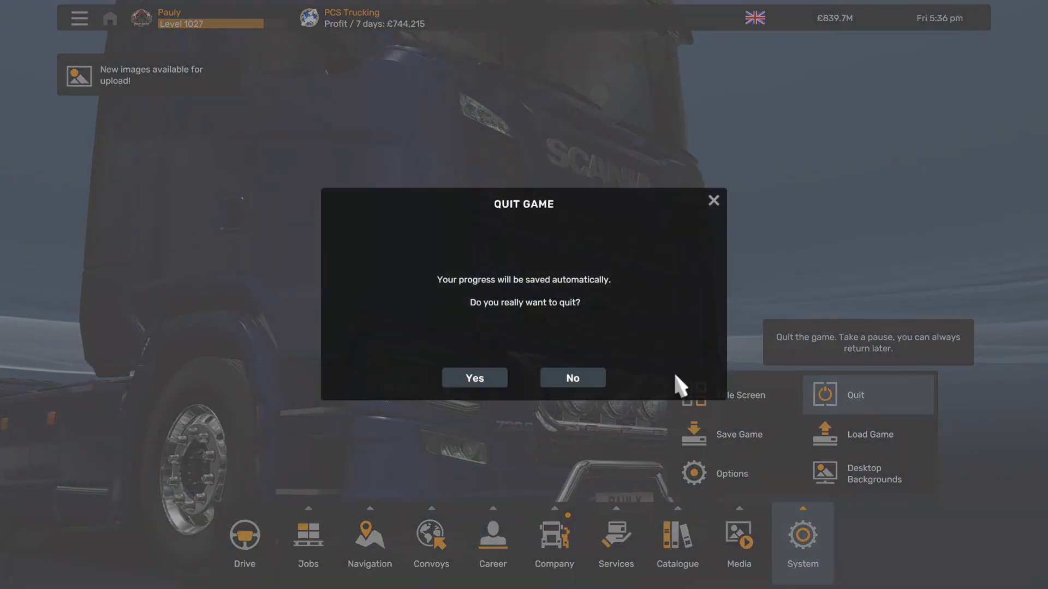
click(488, 381)
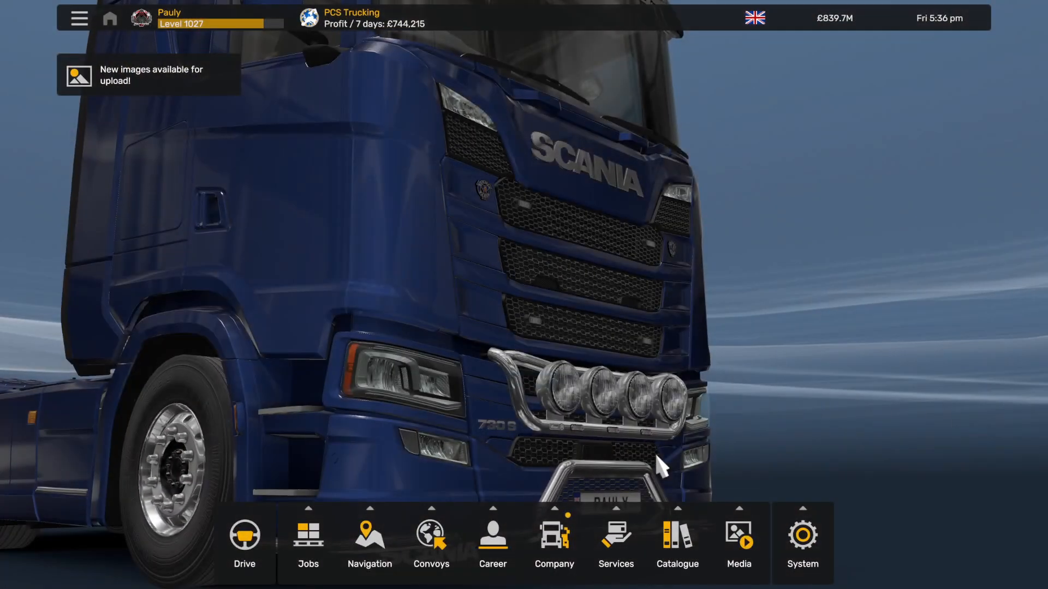